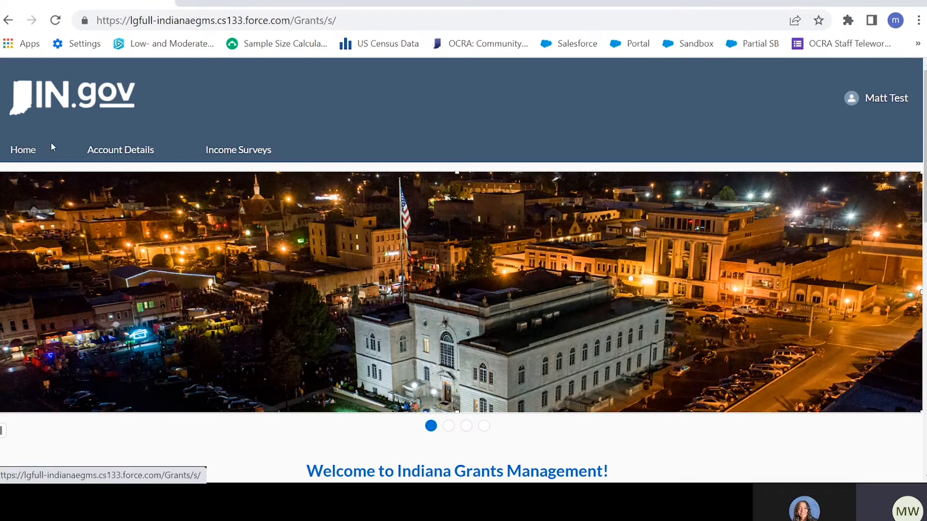
- Go to the home page's new income survey request and choose "Colette, Town of" as the community
click(16, 150)
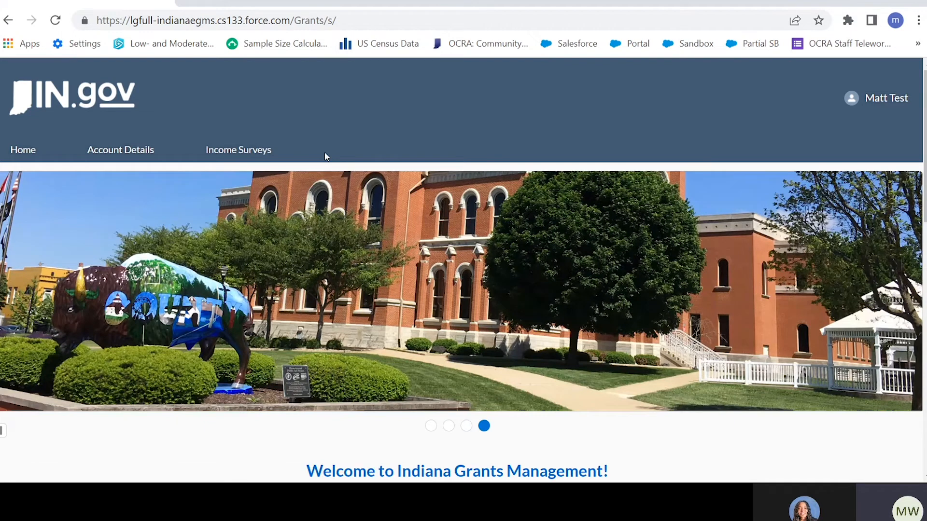
scroll(308, 227, down, 1)
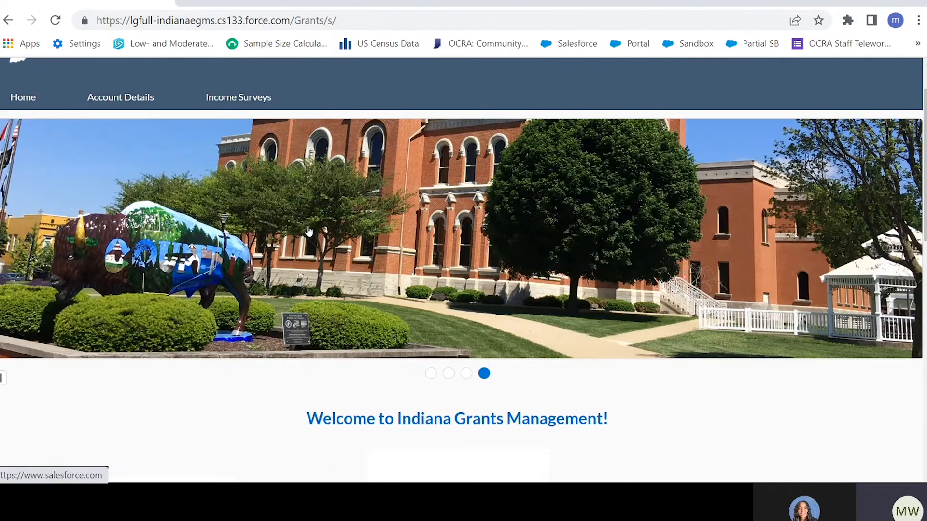
scroll(308, 231, down, 10)
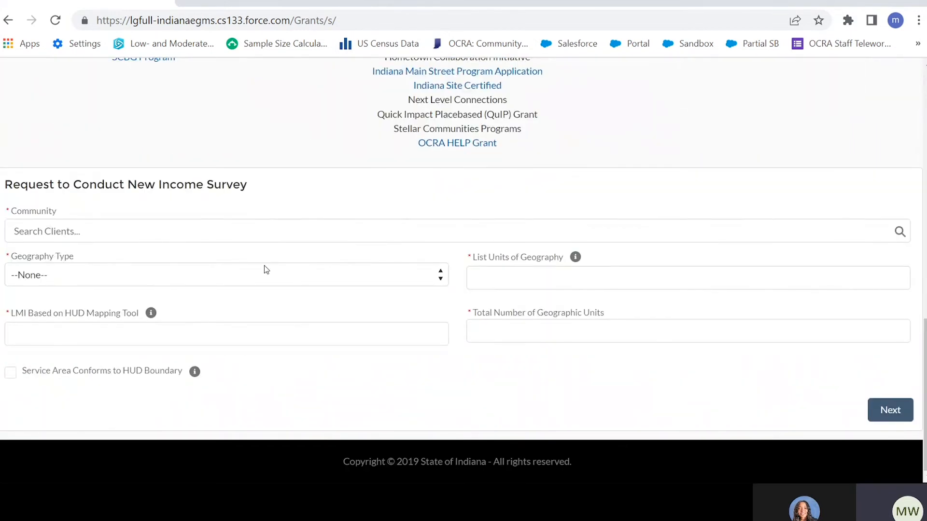
scroll(282, 147, up, 1)
scroll(282, 147, up, 1)
scroll(306, 248, down, 3)
click(278, 230)
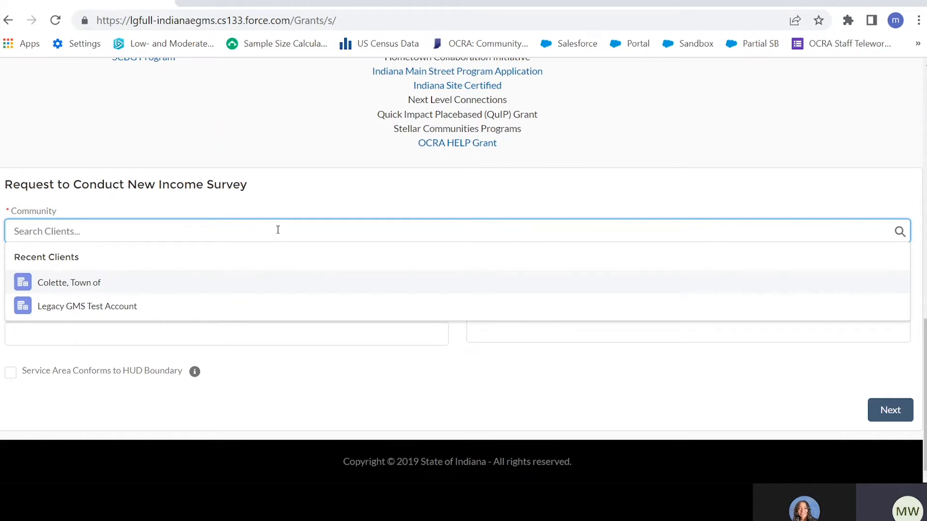
text(c)
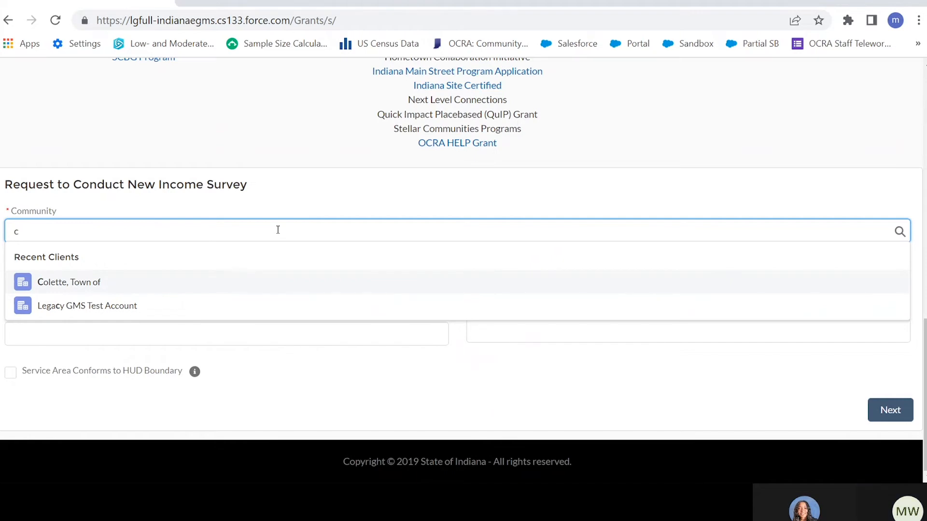
text(ole)
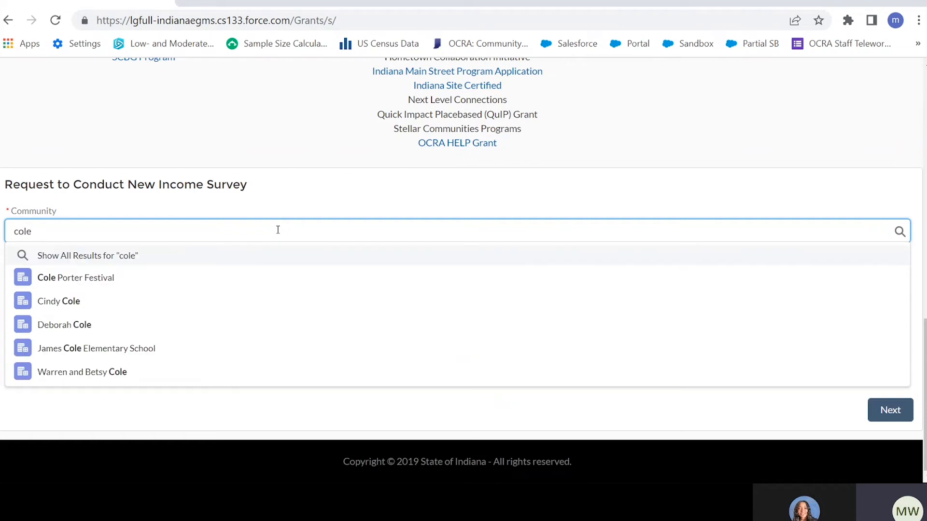
text(t)
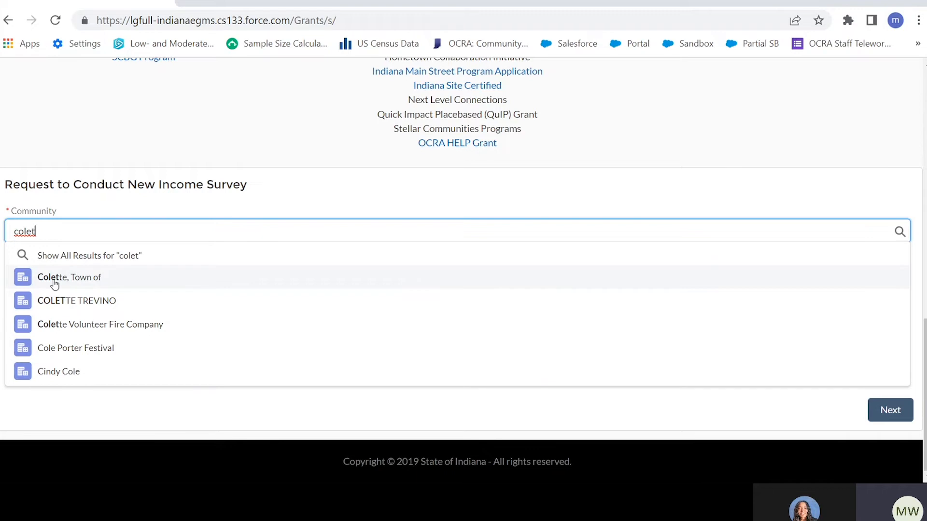
click(74, 279)
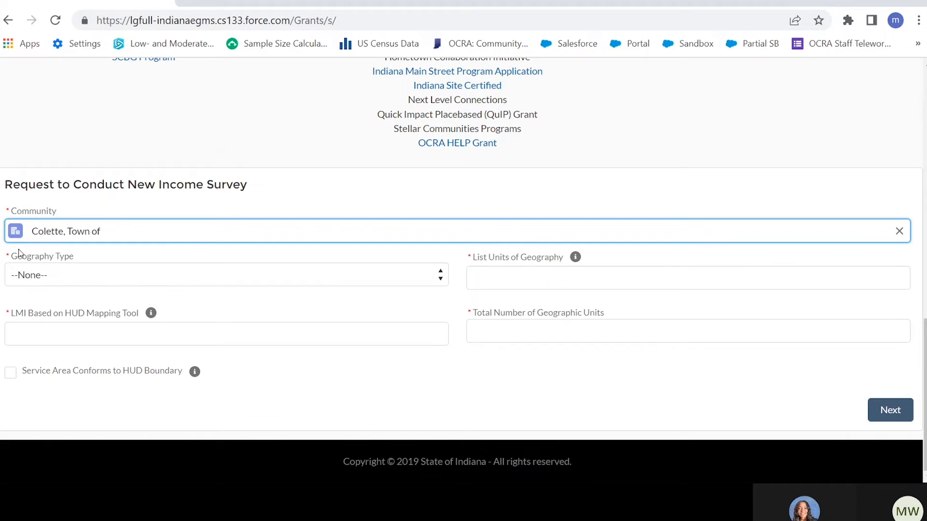
- Set the geography type to Place (City or Town Boundary in Red) and list "Town boundaries" as the unit of geography
click(60, 274)
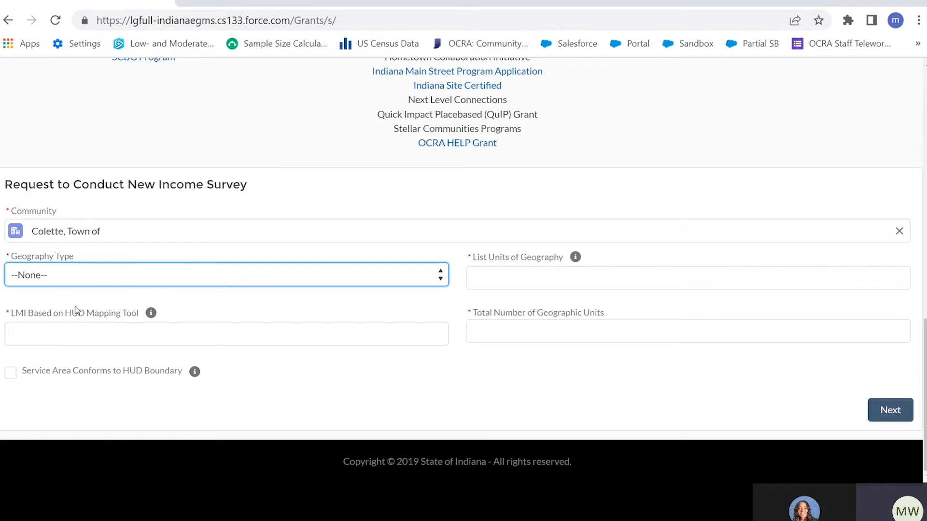
key(Down)
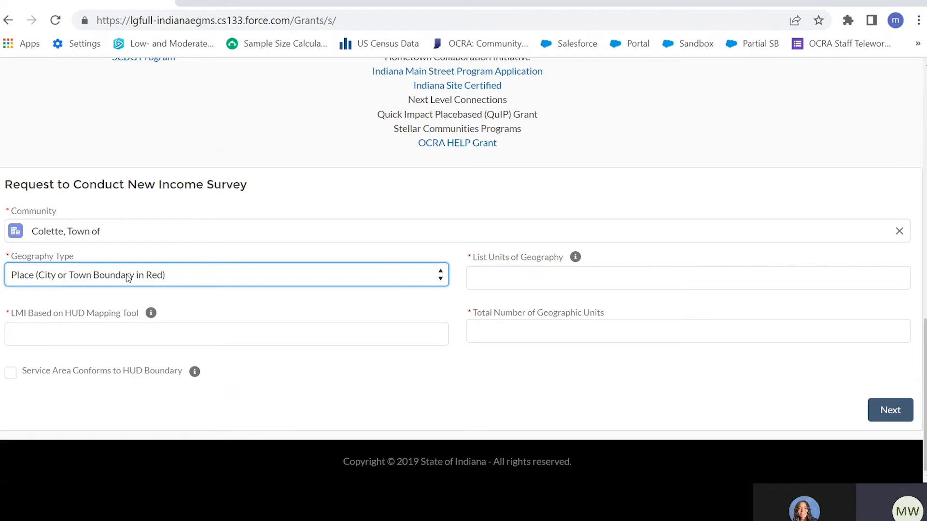
click(509, 285)
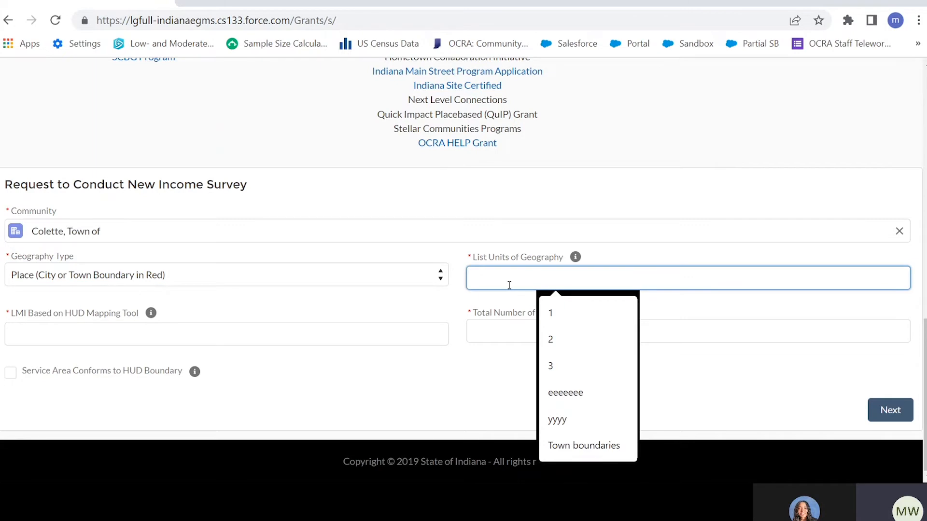
text(Town boundaries)
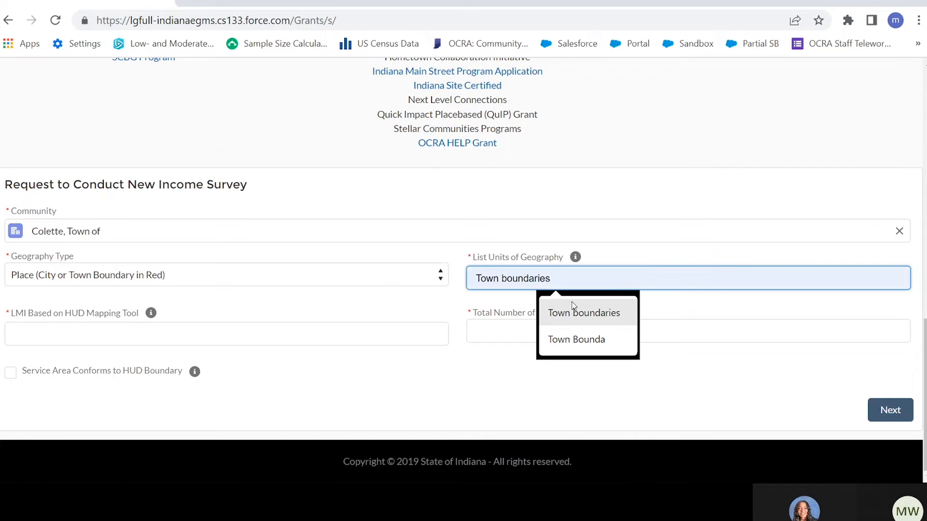
click(571, 303)
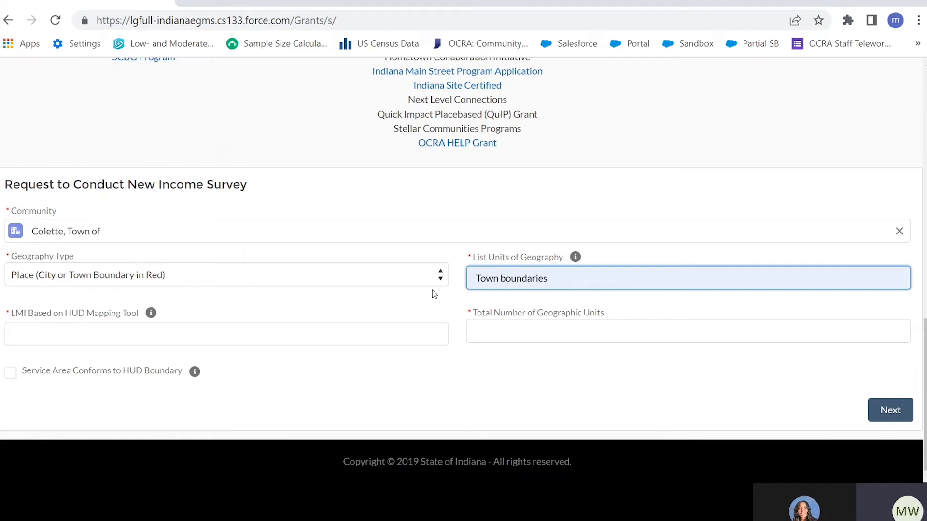
- Set the geography type to Block Group (Black) and replace the listed units of geography with "CBG-1-1002, CBG1-1003"
click(235, 279)
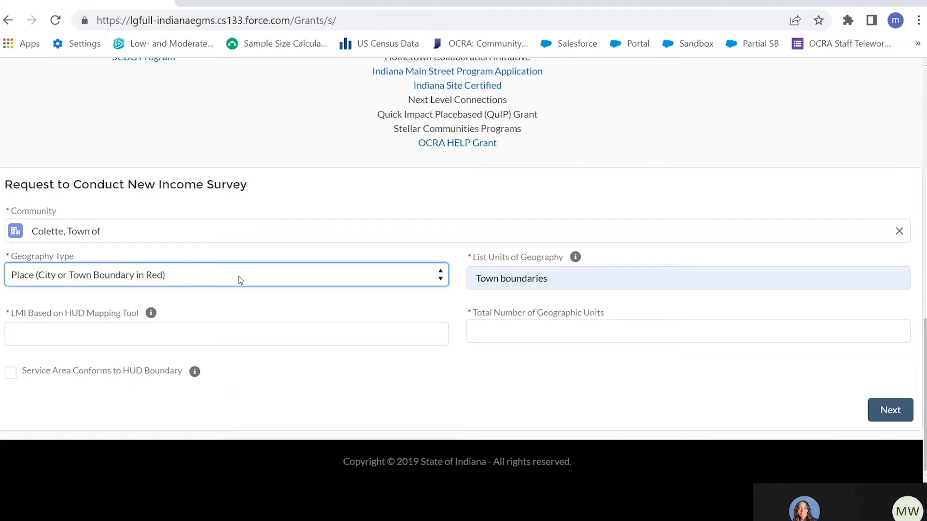
click(172, 317)
click(564, 284)
key(ctrl+a)
key(BackSpace)
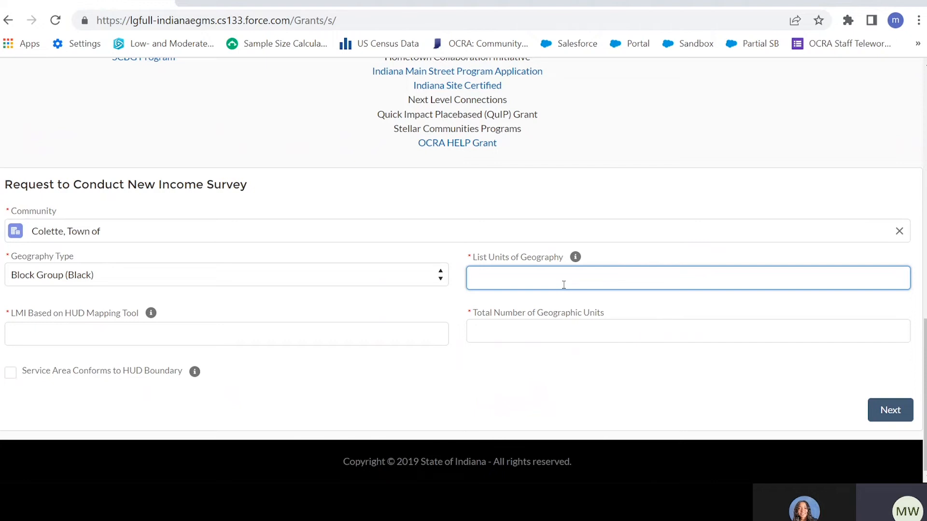
text(C)
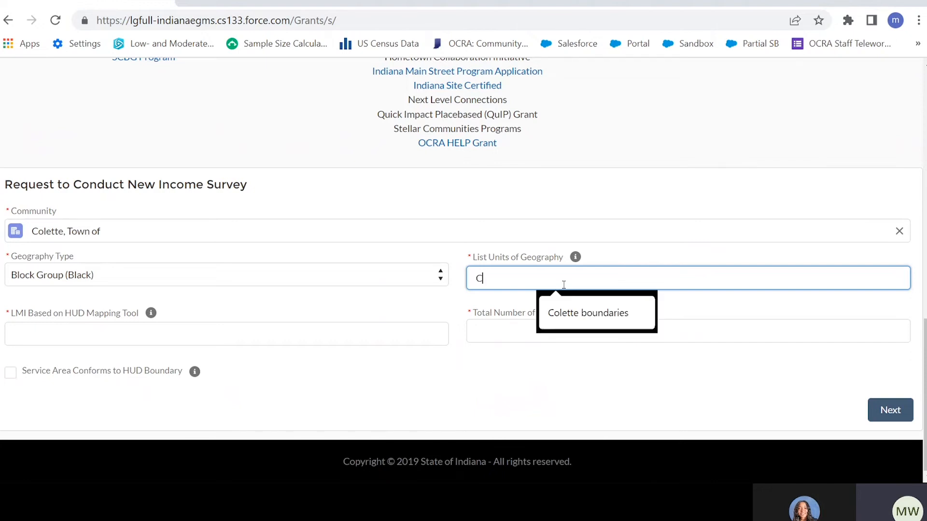
text(BG-1-100)
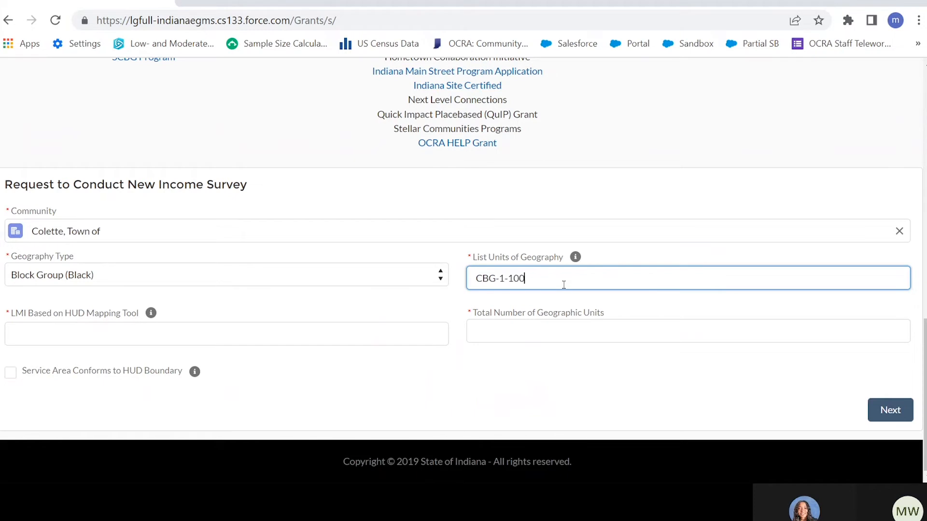
text(2, CBG)
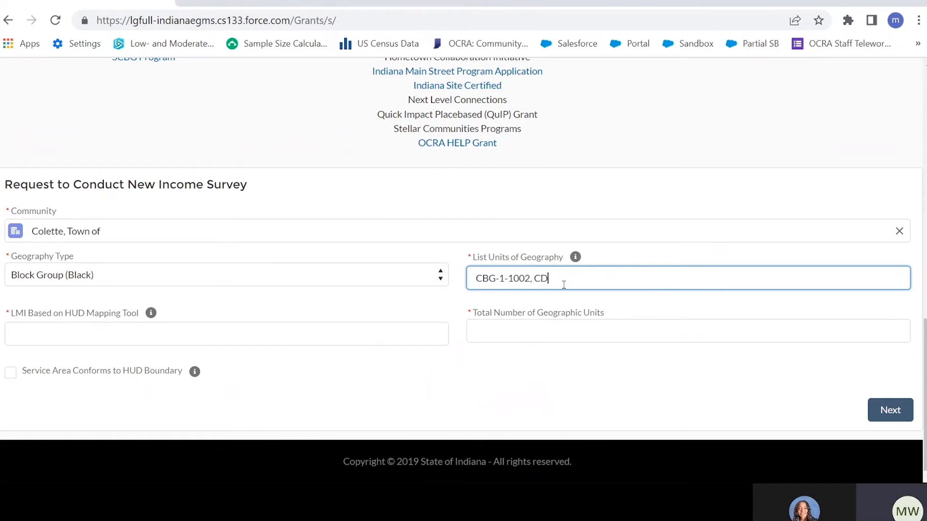
text(1-1004)
key(BackSpace)
text(3)
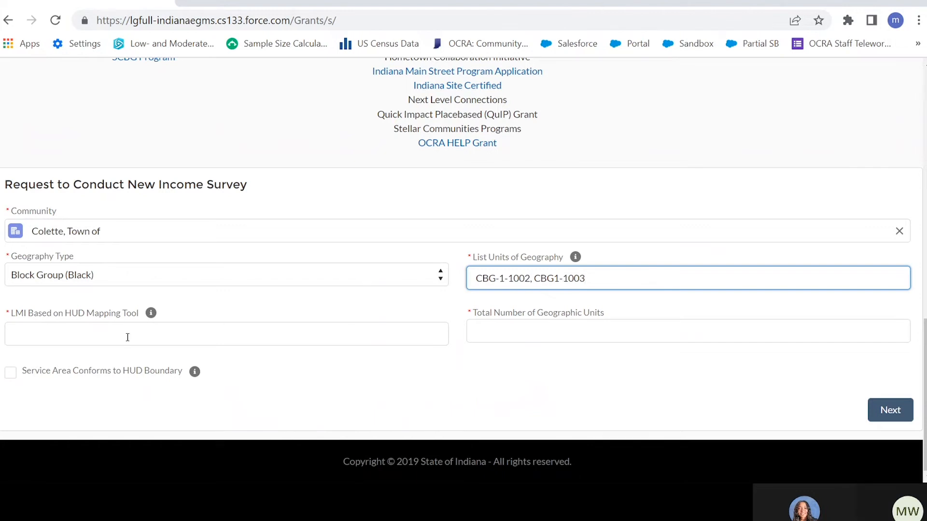
- Set the total number of geographic units to 2
click(530, 324)
click(569, 395)
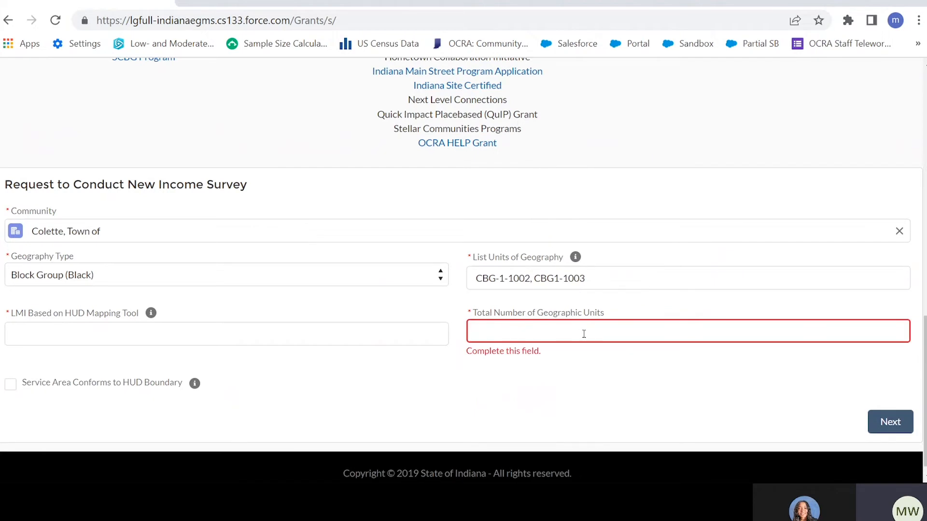
click(548, 336)
text(2)
click(461, 380)
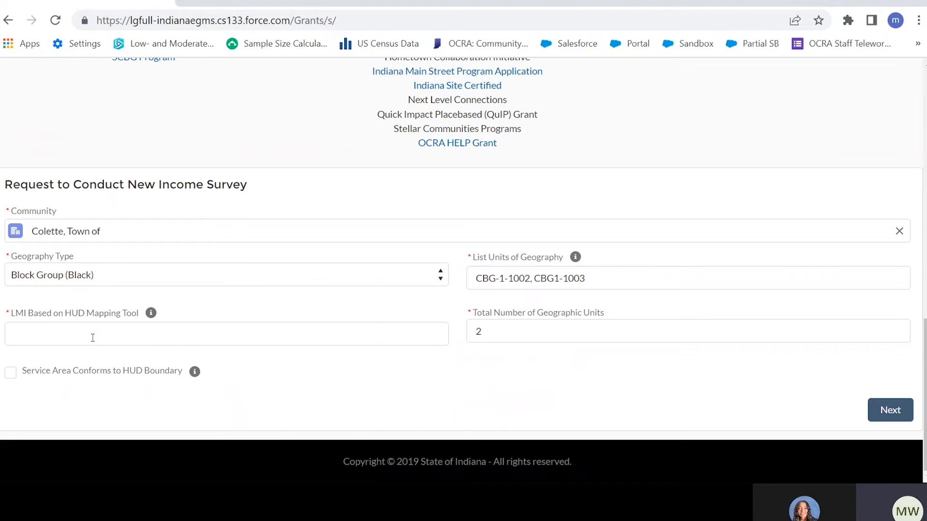
- Read the help note on the HUD Mapping Tool and set the LMI based on it to 45.24
click(151, 314)
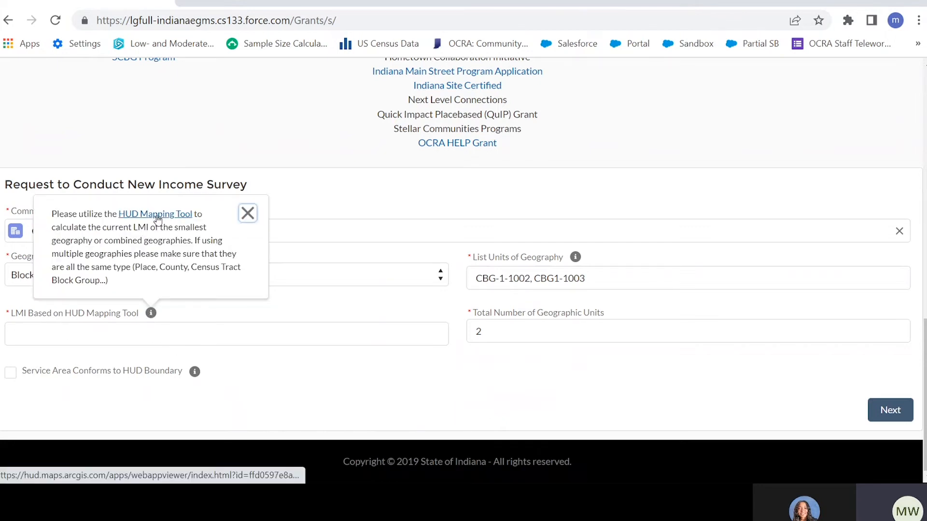
click(245, 216)
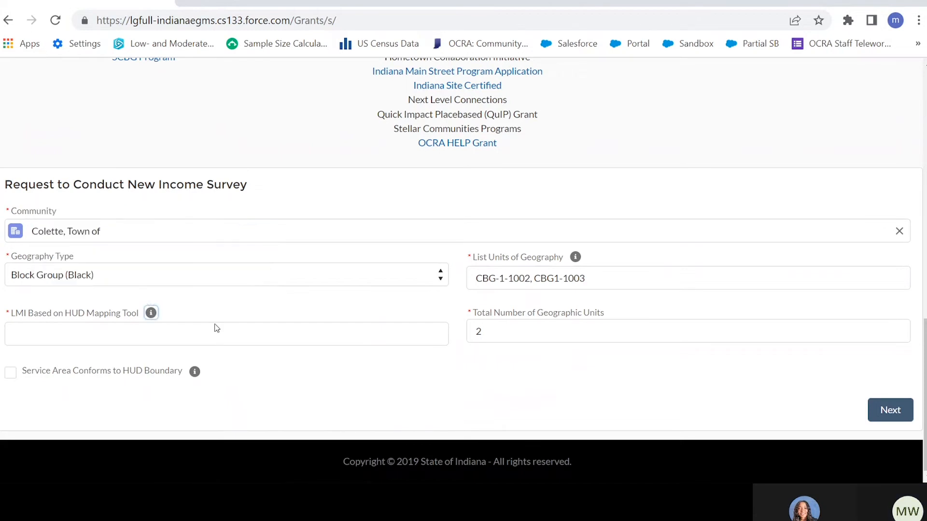
click(121, 345)
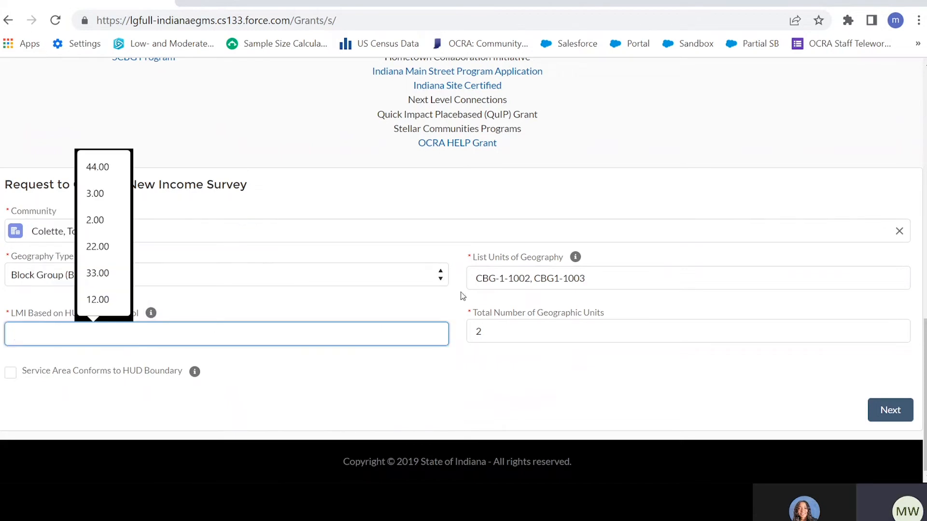
click(748, 376)
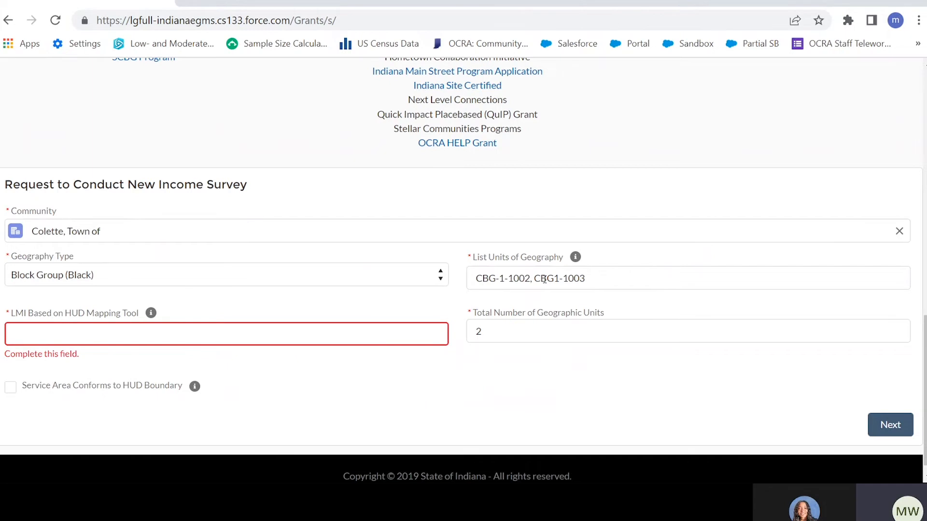
click(360, 331)
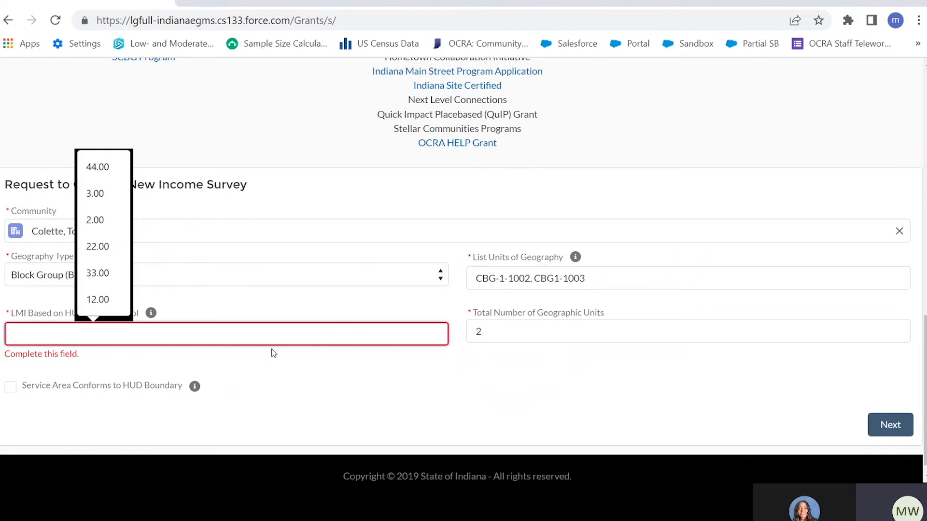
text(44)
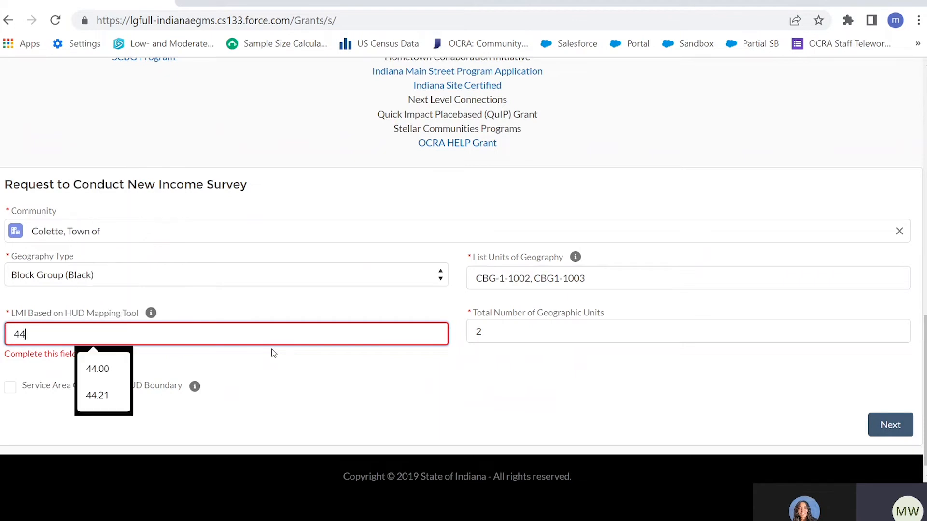
key(BackSpace)
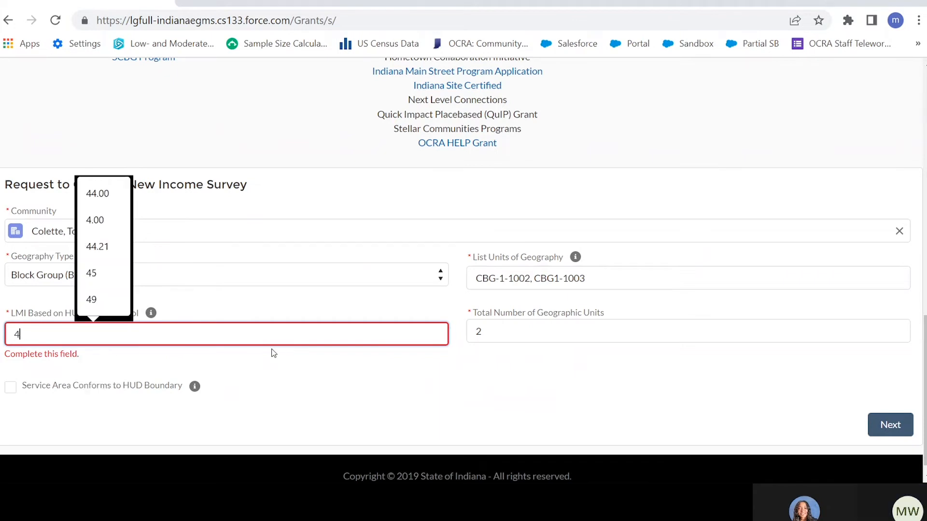
text(5.24)
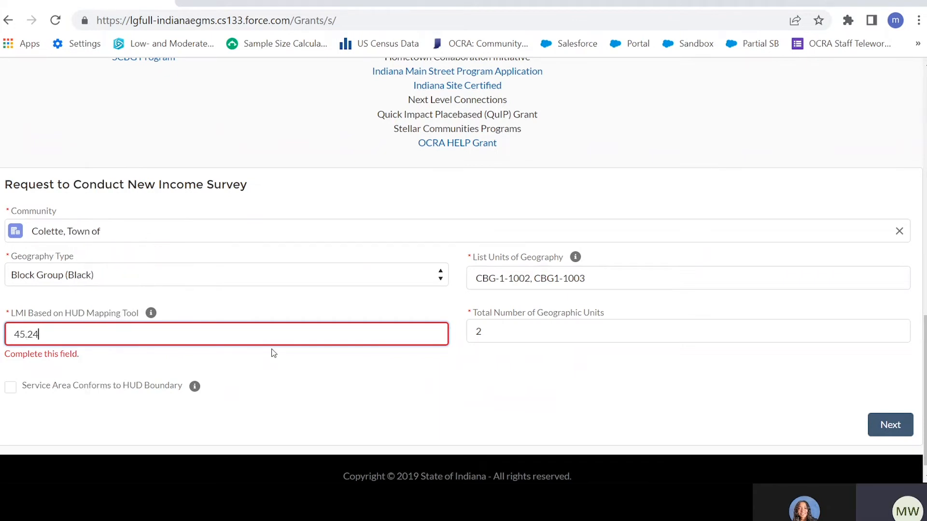
click(427, 369)
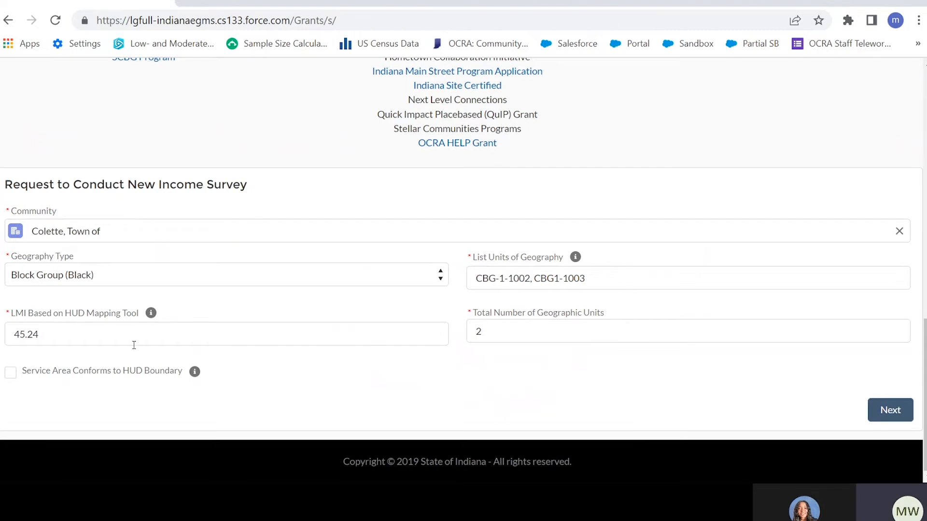
- Toggle the Service Area Conforms to HUD Boundary option on and back off, and continue to the request's document uploads
click(10, 372)
click(11, 373)
click(891, 416)
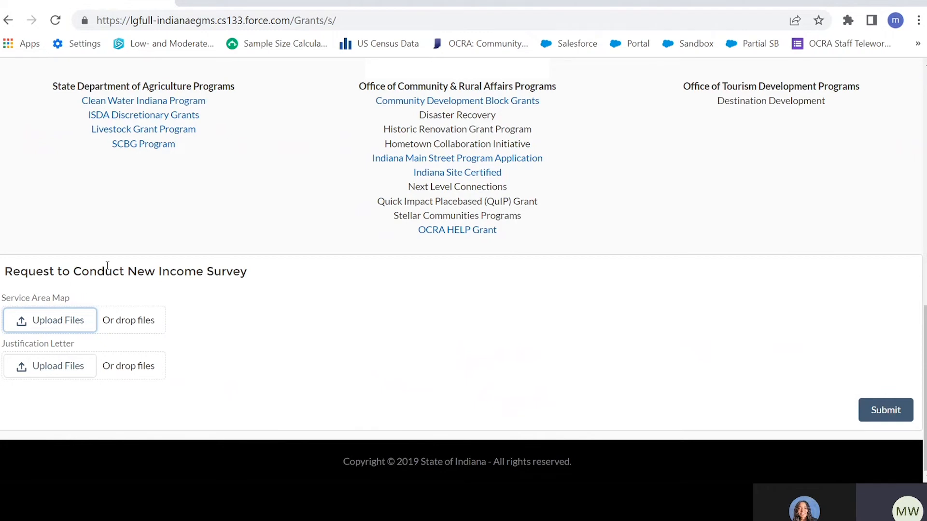
- Upload the file "Service Area Map - Colette" as the request's Service Area Map
click(57, 321)
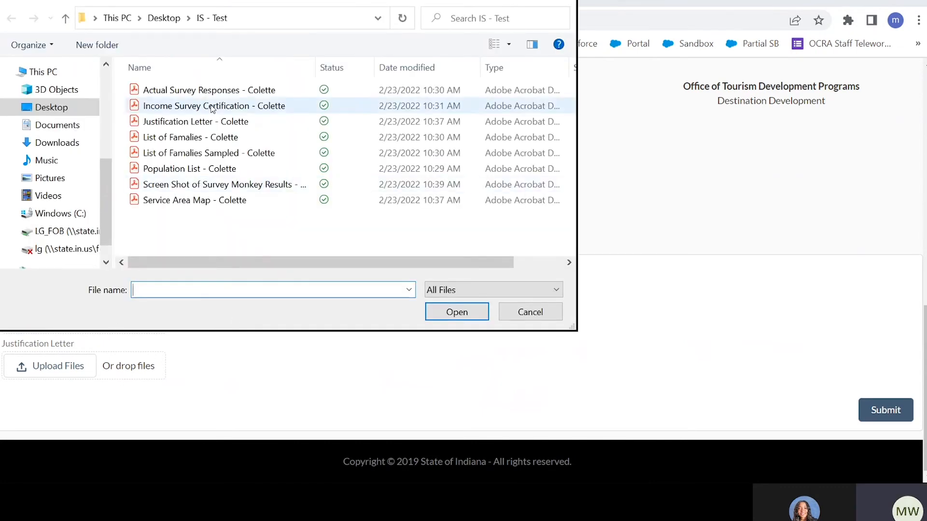
double_click(188, 200)
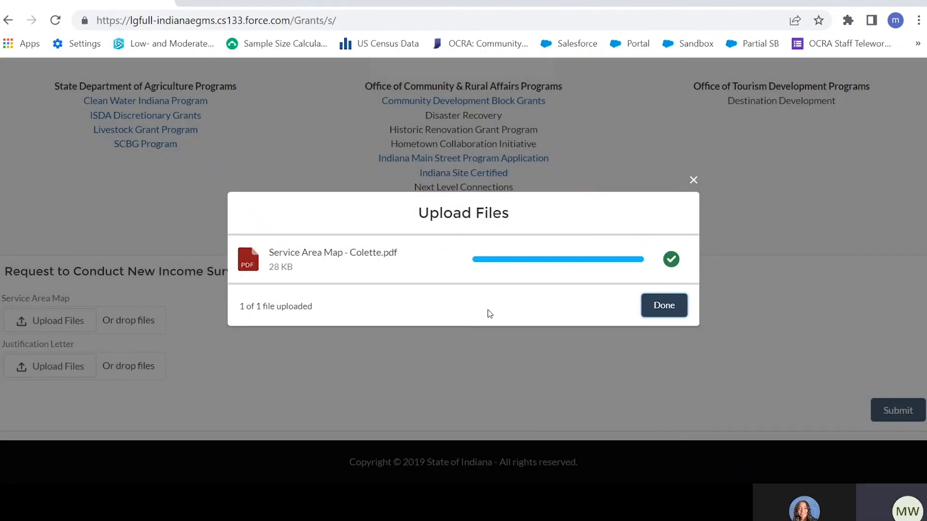
click(663, 305)
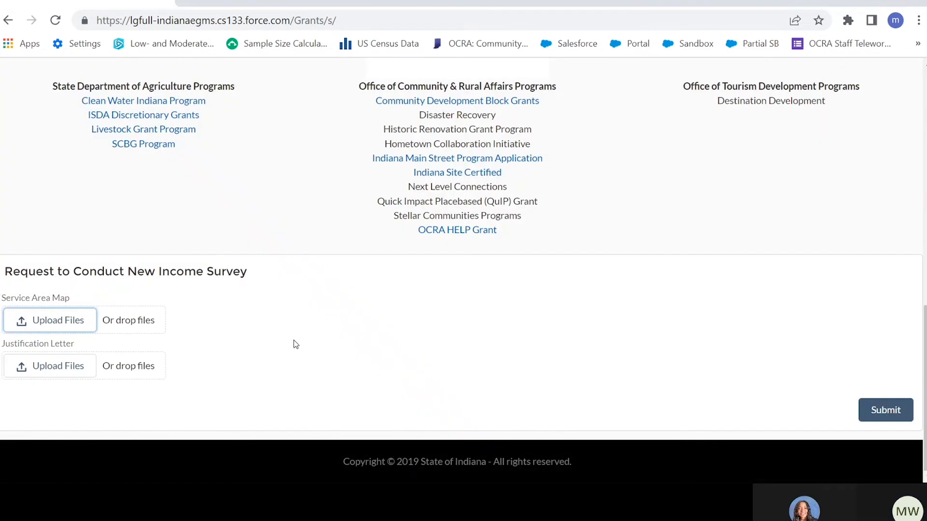
- Upload the file "Justification Letter - Colette" as the request's Justification Letter and submit the income survey request through to its finish
click(50, 369)
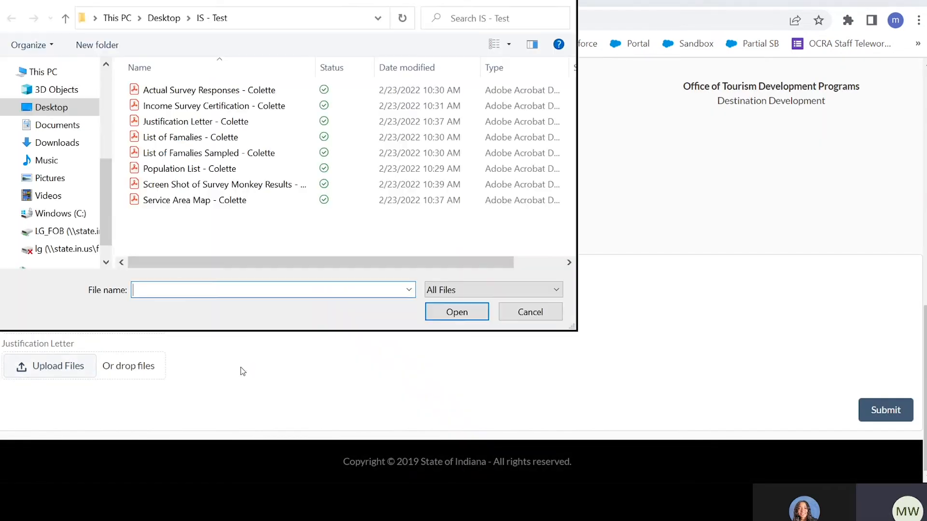
click(193, 124)
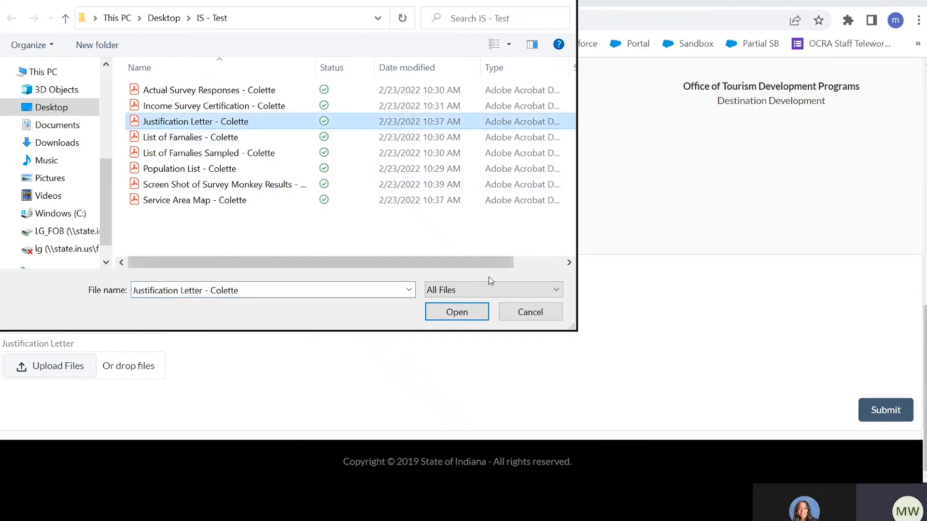
click(457, 313)
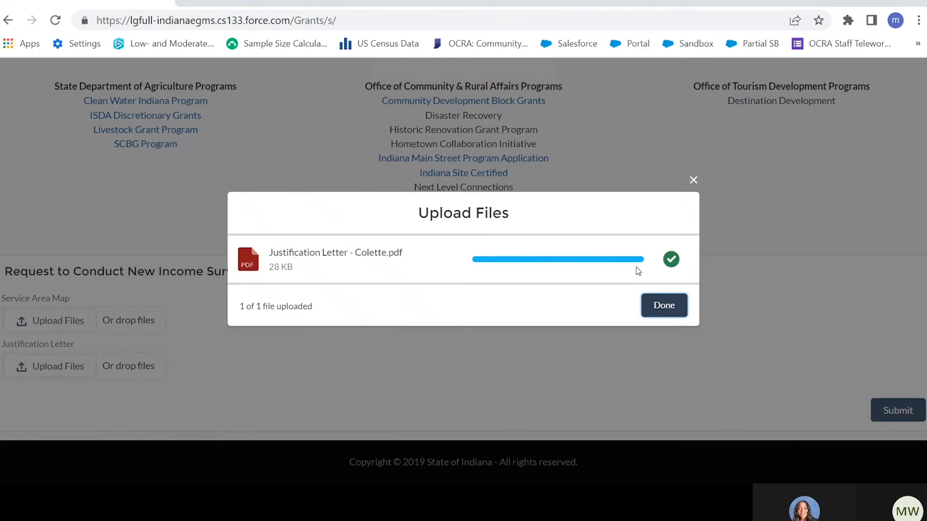
click(661, 306)
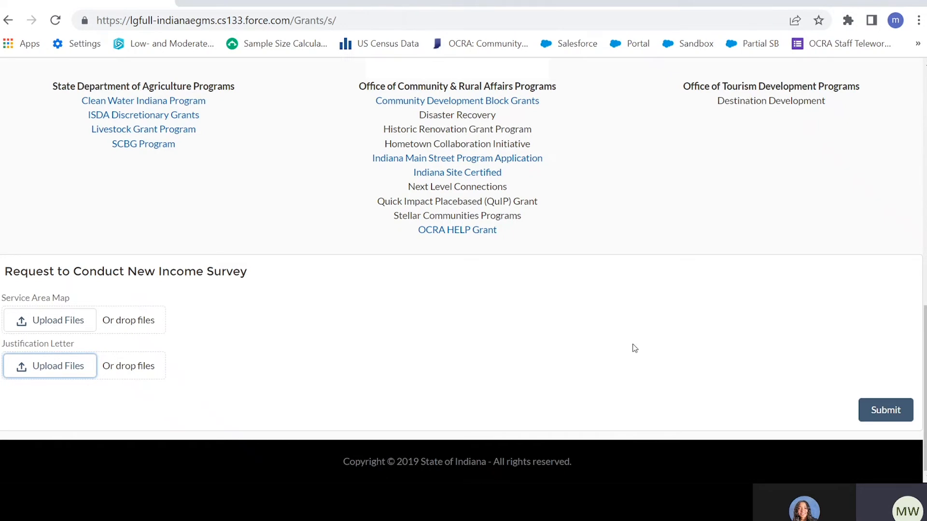
click(883, 407)
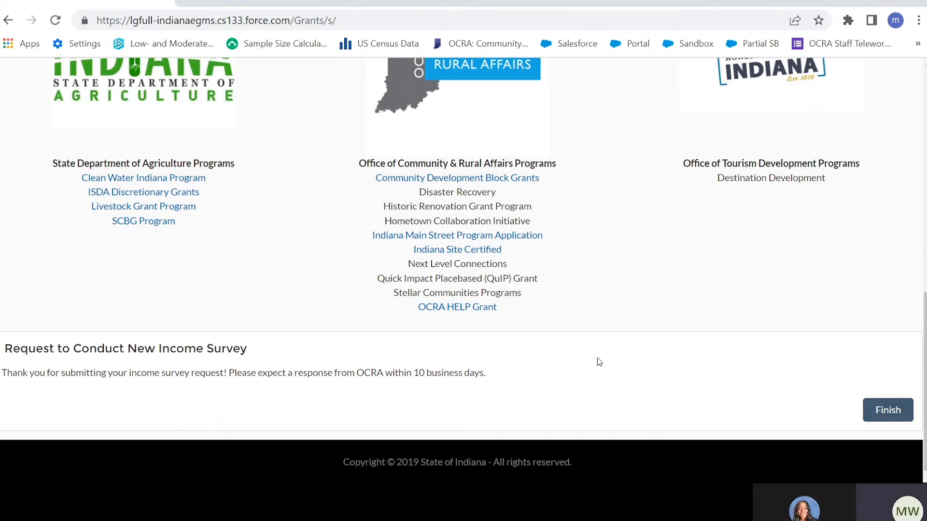
click(888, 411)
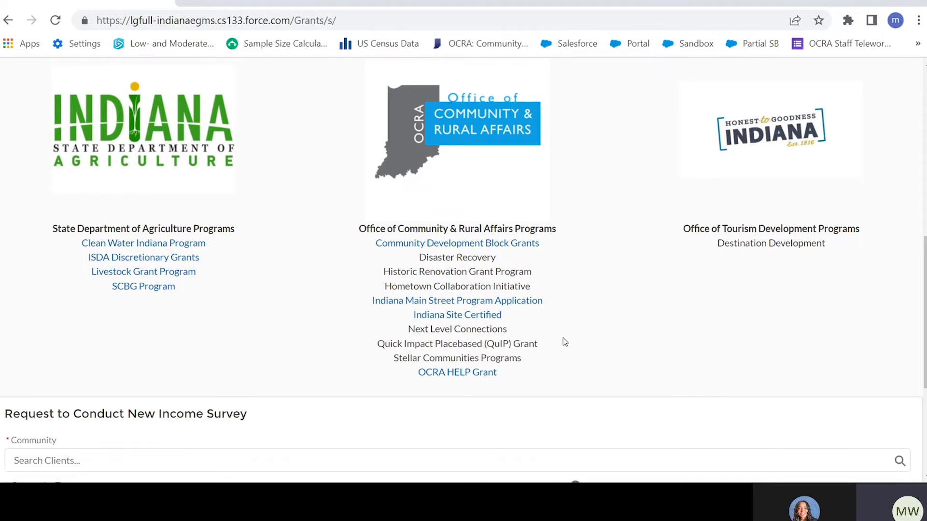
- Open the Income Surveys list and show it in the My Income Surveys view
scroll(563, 341, down, 5)
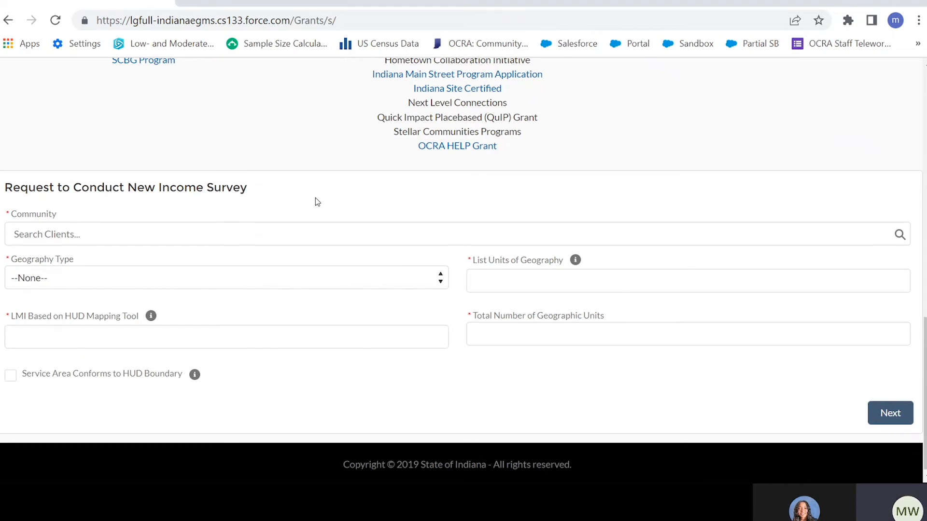
scroll(315, 199, up, 10)
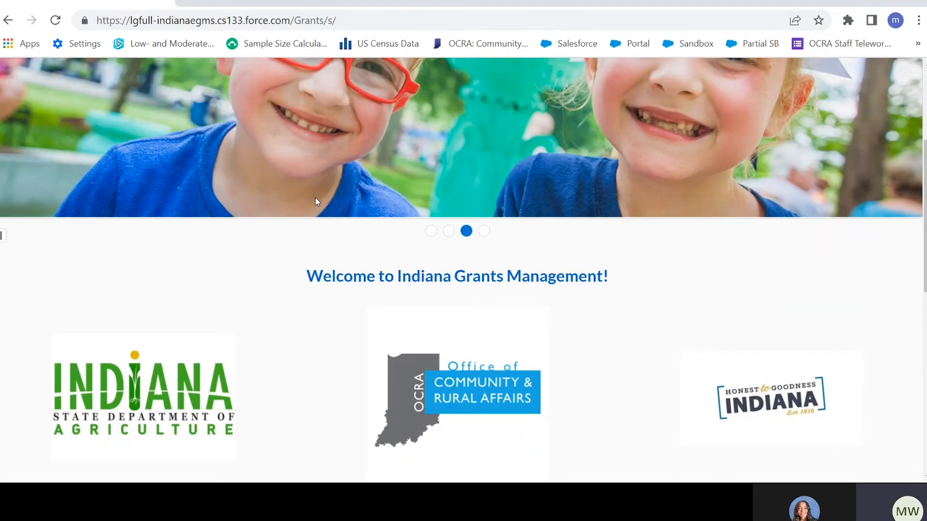
scroll(314, 197, up, 4)
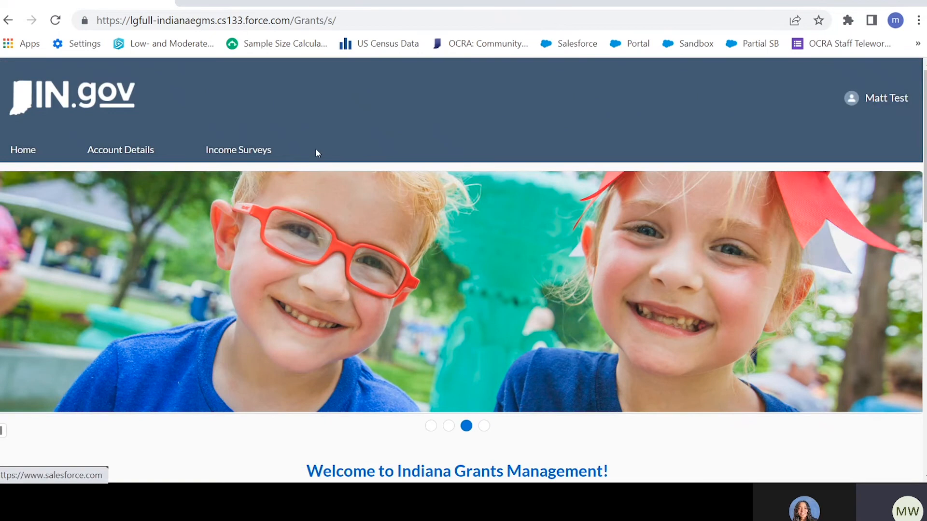
click(251, 151)
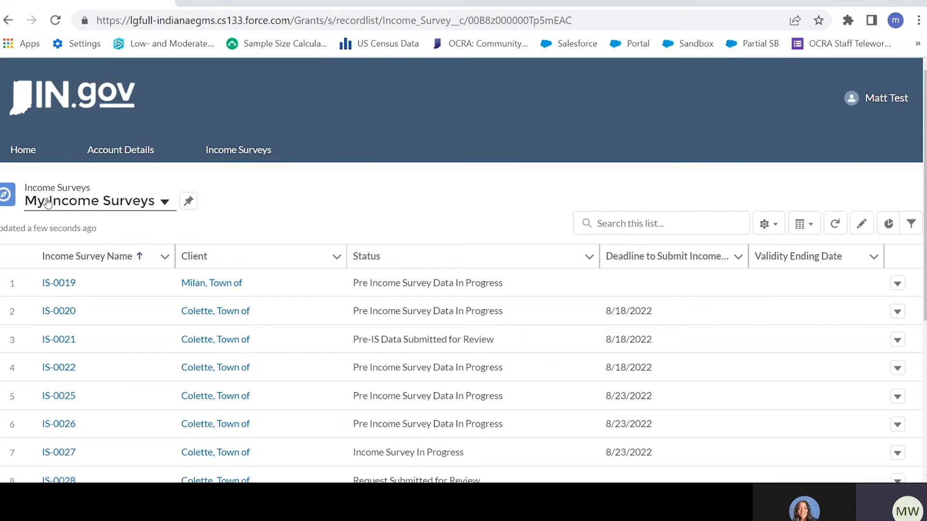
click(165, 203)
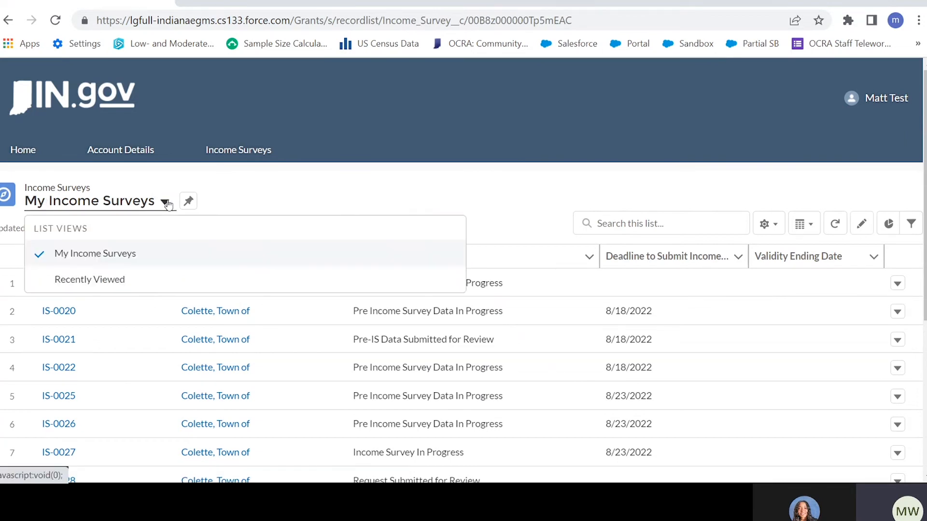
click(126, 256)
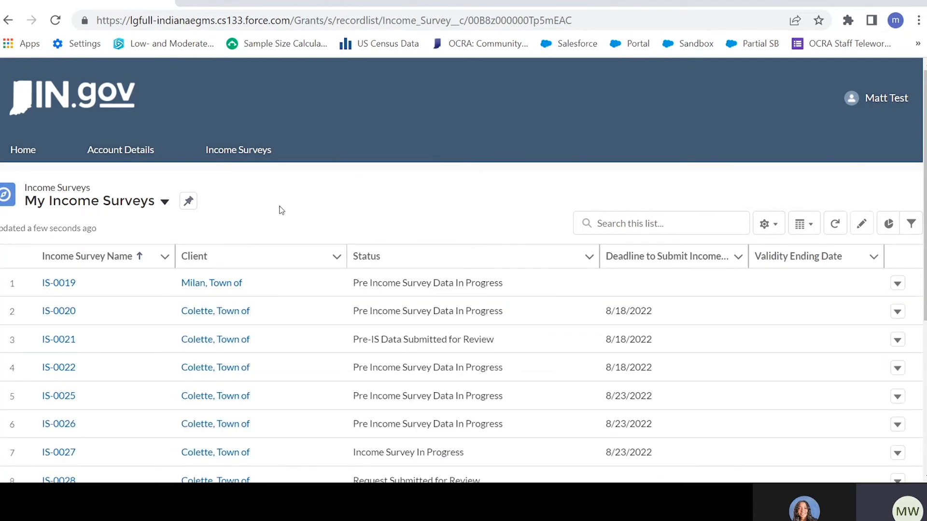
- Open the submitted income survey IS-0028 and review its request details, files and approval history
scroll(233, 213, down, 3)
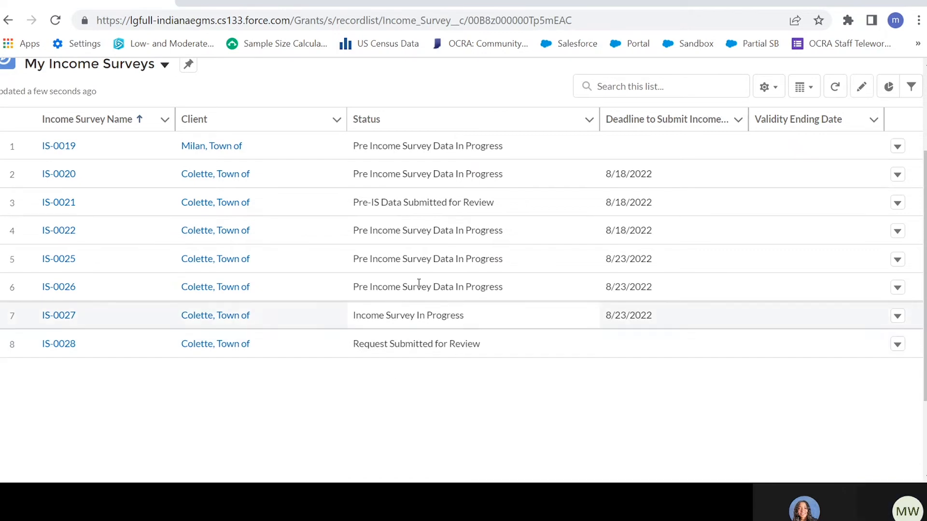
click(57, 346)
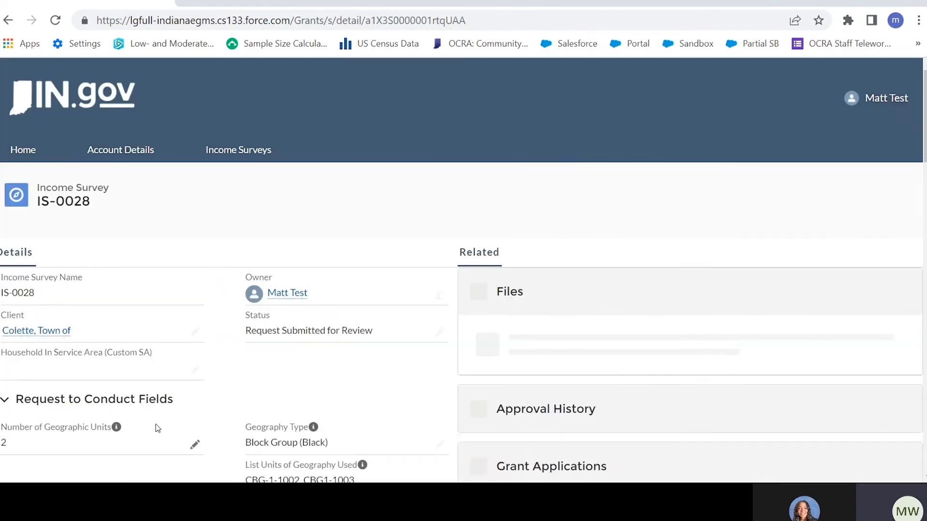
scroll(123, 410, down, 2)
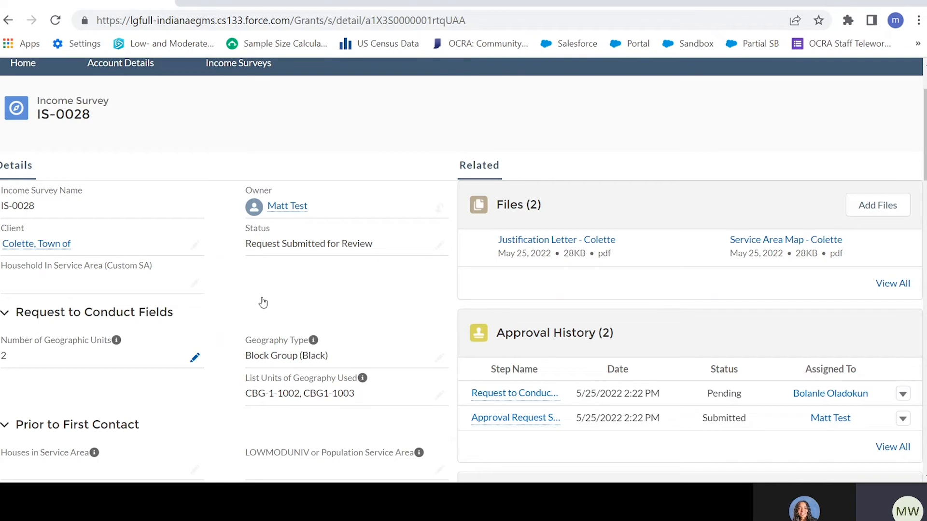
scroll(201, 356, down, 2)
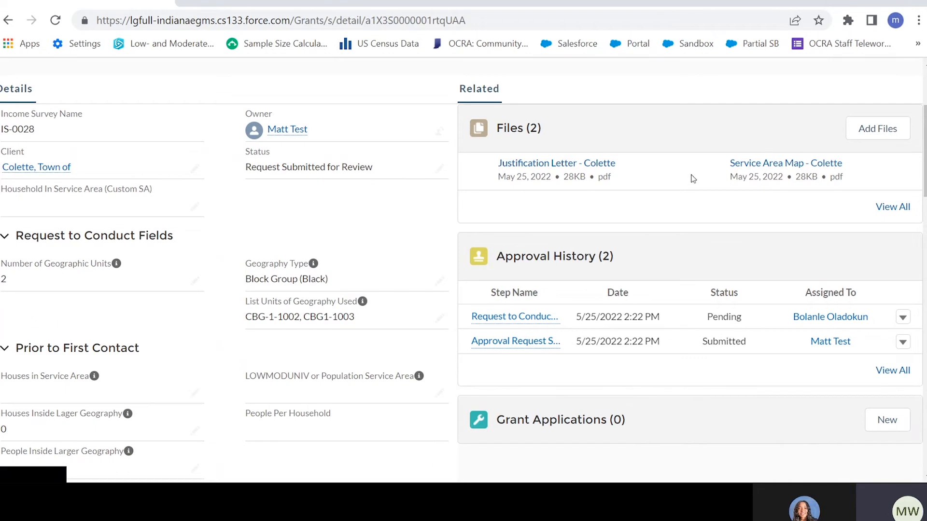
scroll(566, 245, down, 2)
scroll(404, 271, up, 3)
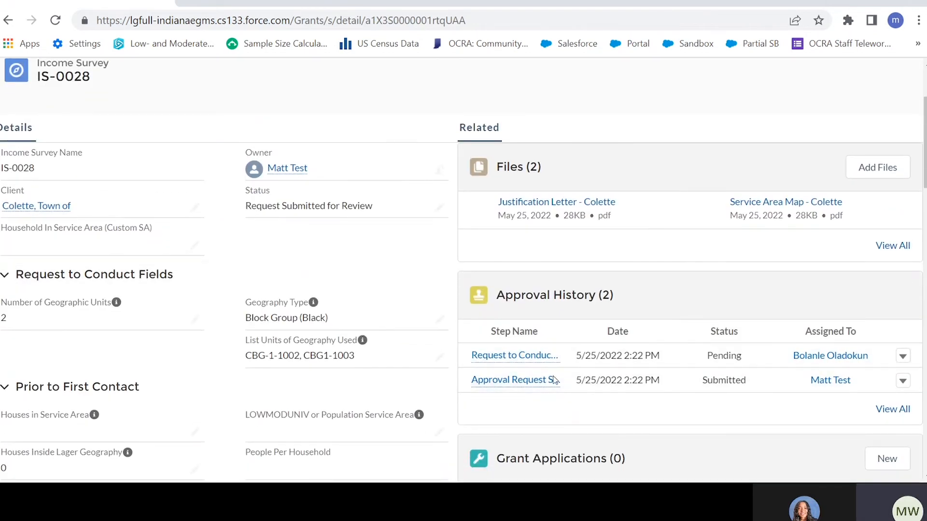
scroll(309, 289, up, 3)
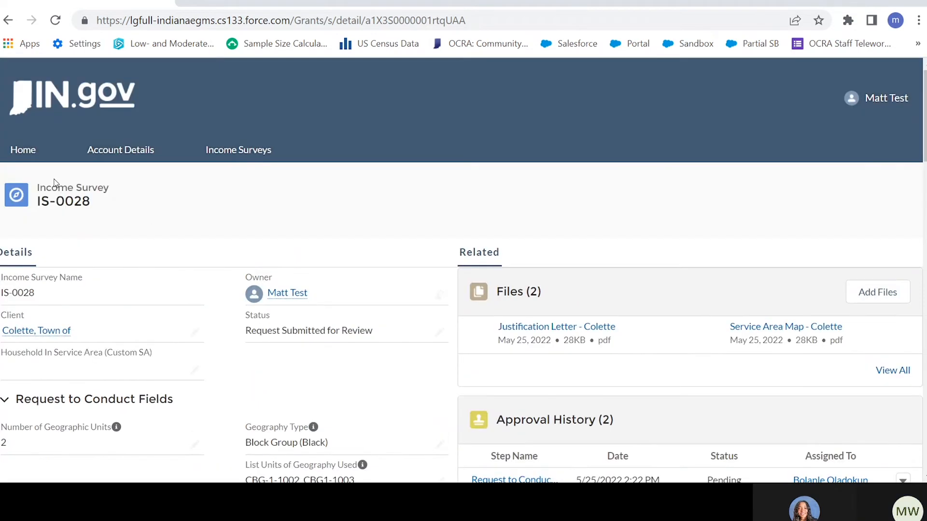
- Return to the My Income Surveys list and open the Town of Colette's income survey IS-0025
click(230, 151)
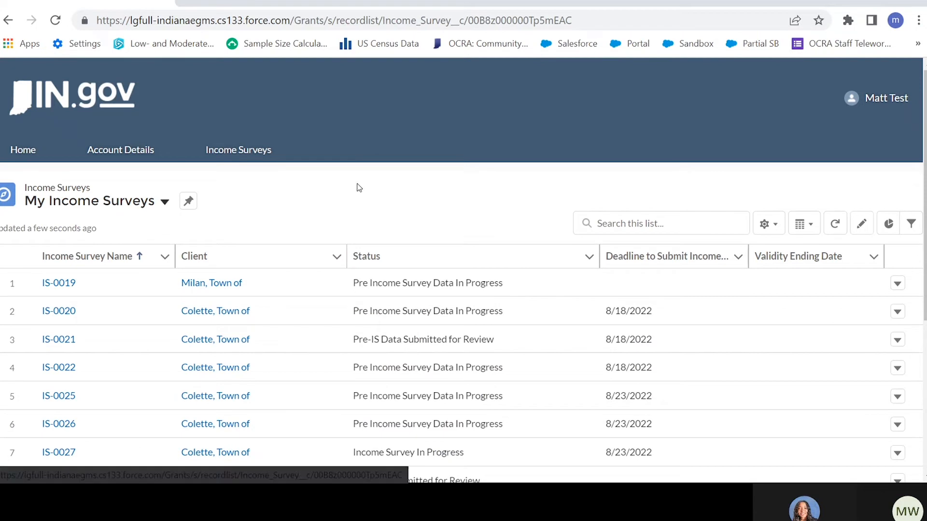
scroll(297, 379, down, 3)
scroll(296, 380, up, 2)
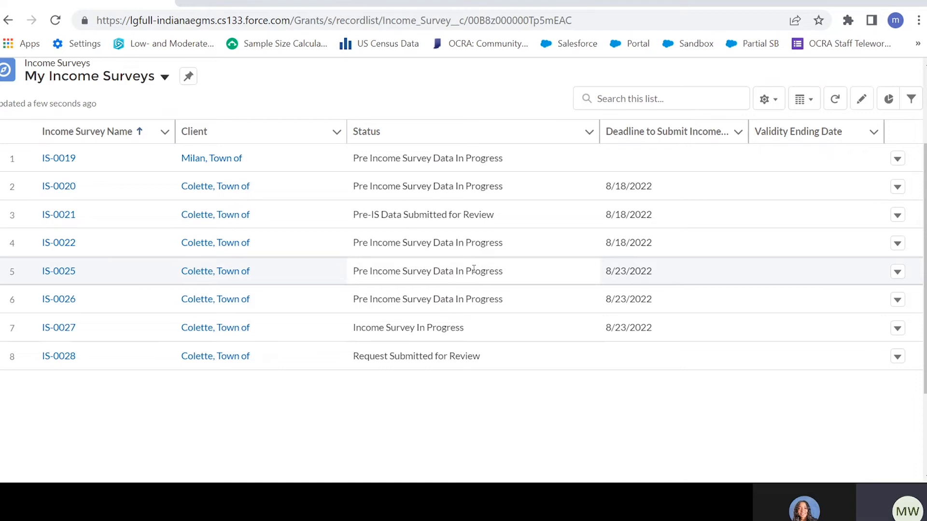
click(60, 272)
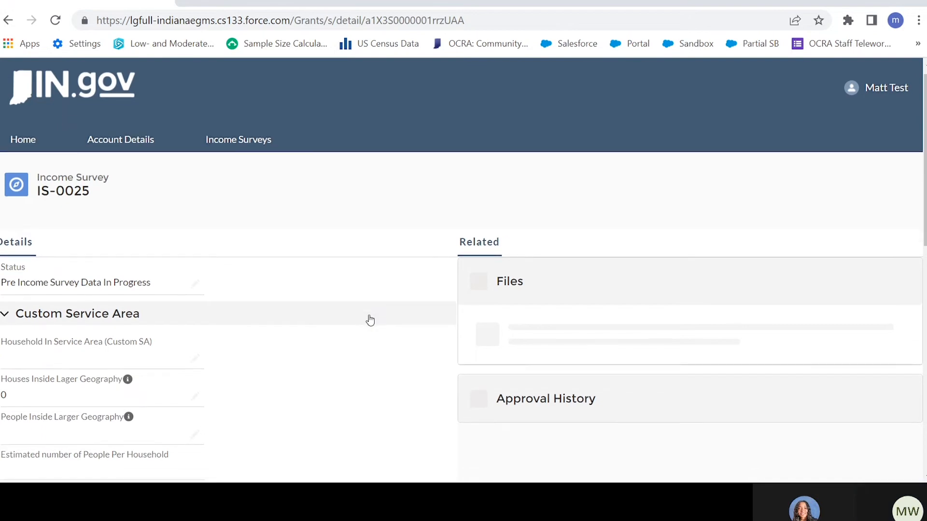
- Examine the survey's files, approval history, Custom Service Area, HUD boundary, Final Calculations and Income Limits sections
scroll(395, 338, down, 1)
scroll(395, 371, down, 3)
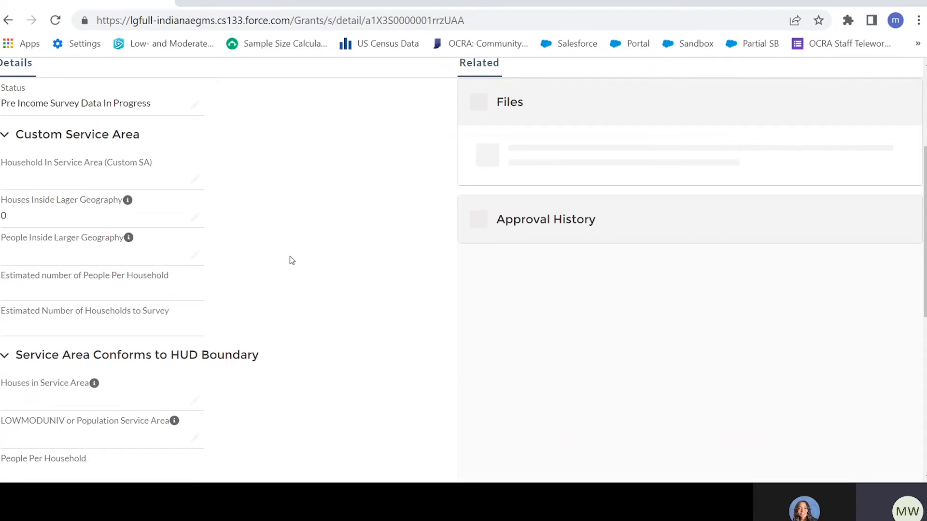
scroll(313, 308, down, 1)
scroll(313, 309, up, 2)
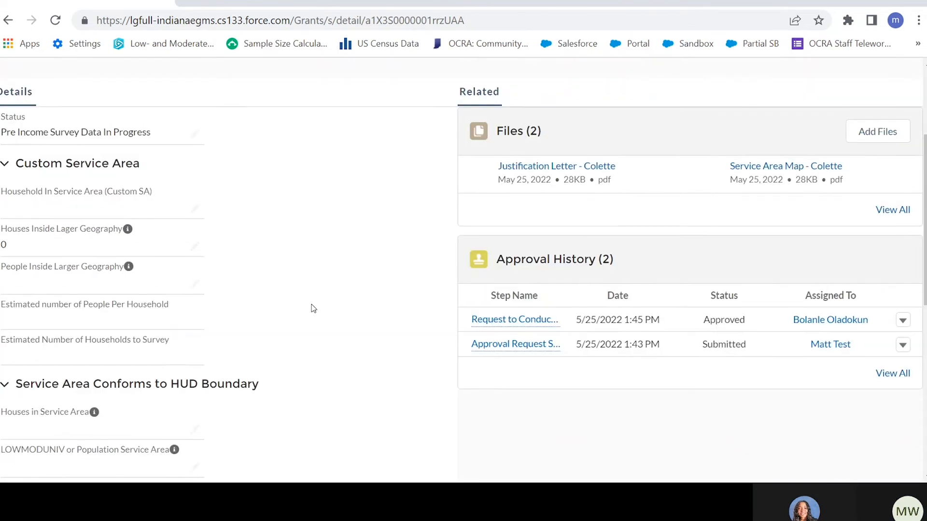
scroll(316, 318, up, 1)
scroll(318, 312, down, 9)
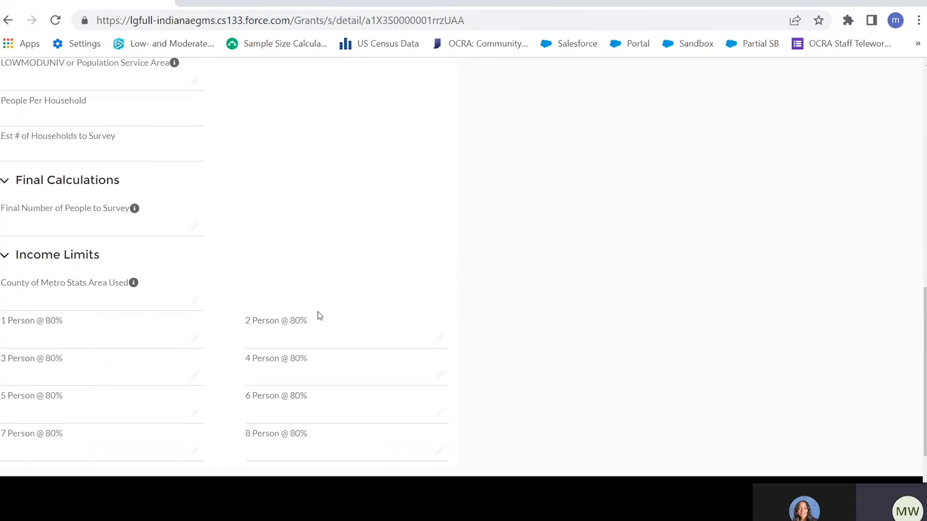
scroll(318, 311, up, 9)
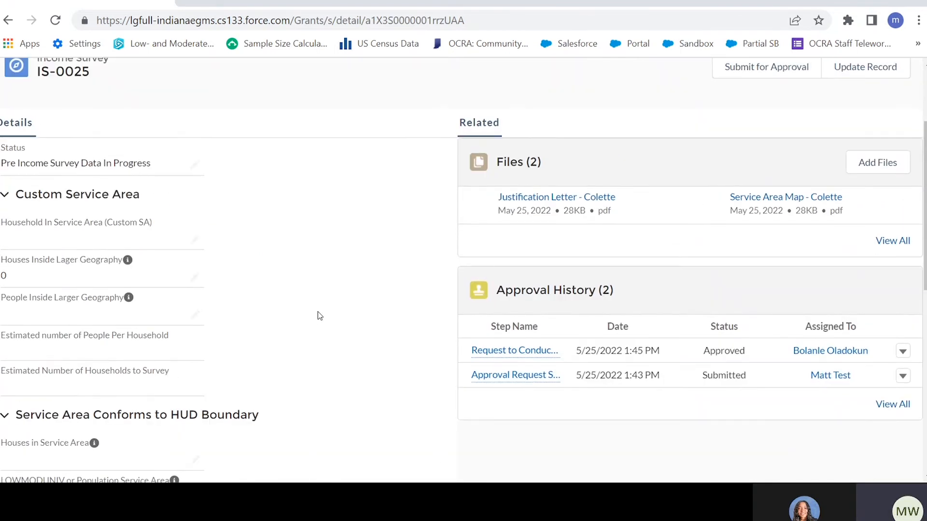
scroll(318, 312, up, 1)
scroll(318, 317, down, 2)
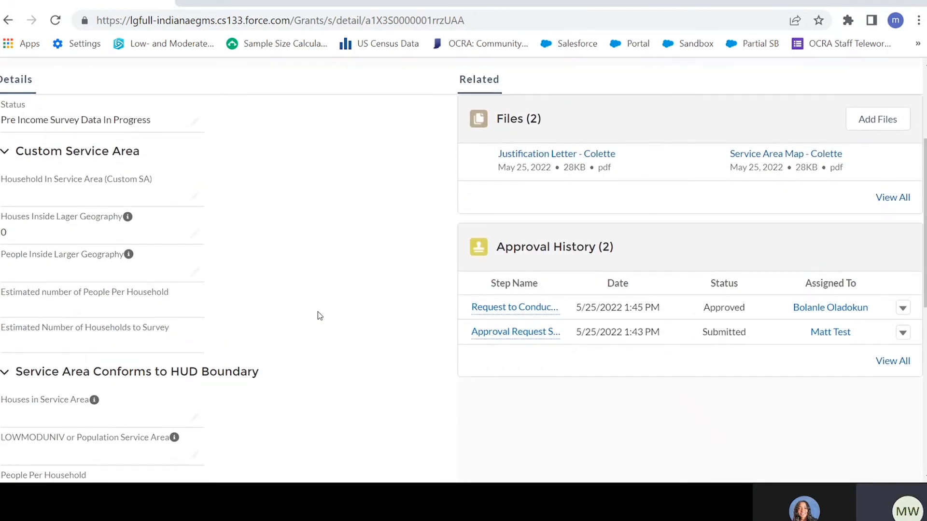
scroll(317, 316, up, 1)
scroll(140, 204, down, 4)
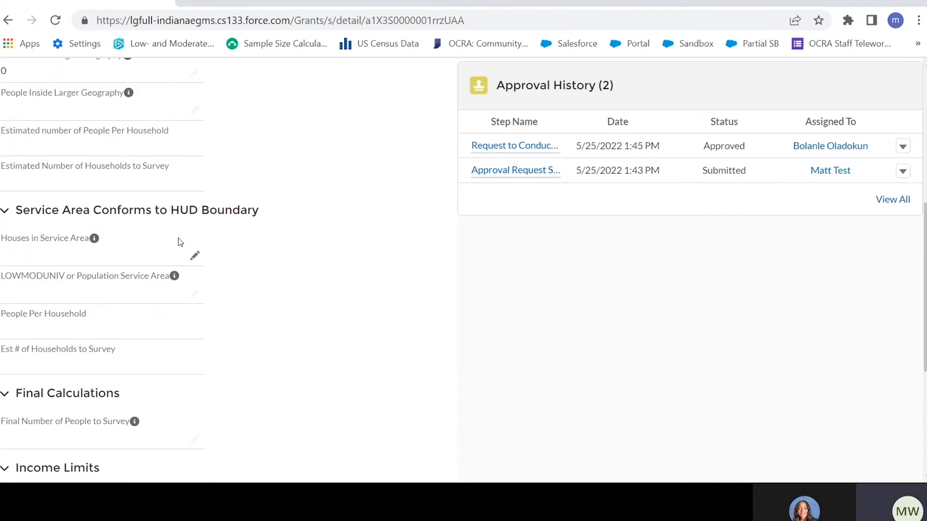
scroll(180, 242, down, 3)
scroll(211, 300, up, 4)
scroll(211, 300, up, 2)
click(196, 183)
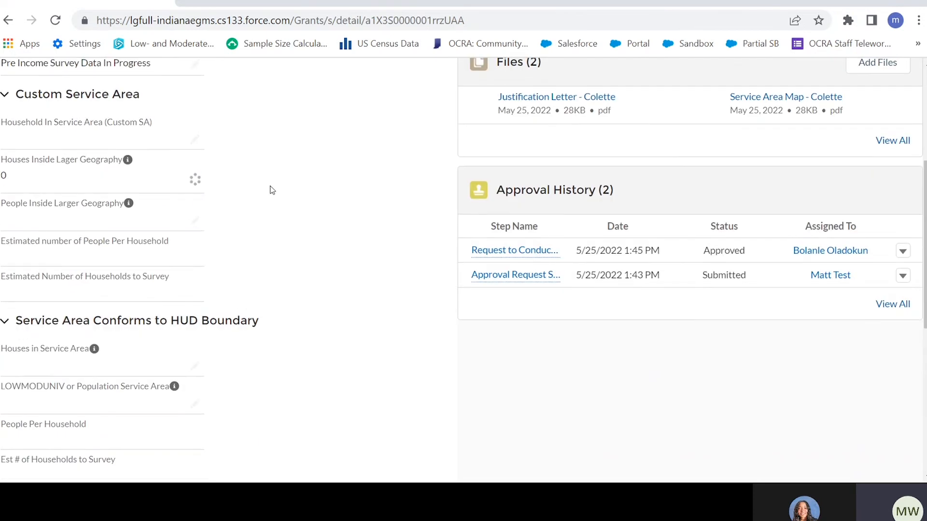
scroll(174, 273, up, 4)
scroll(173, 273, down, 4)
scroll(239, 322, down, 3)
scroll(241, 320, up, 7)
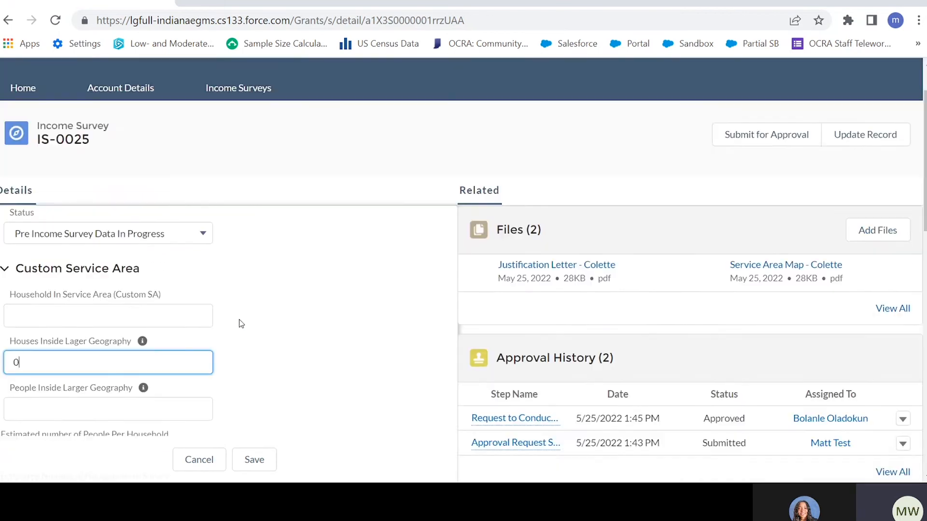
scroll(241, 329, down, 4)
scroll(244, 347, down, 1)
click(200, 459)
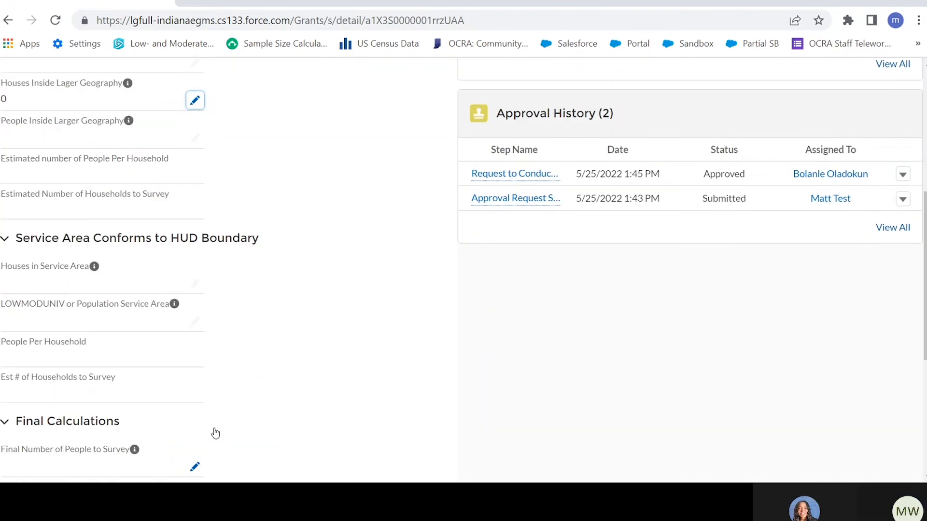
- Start updating the IS-0025 record and set the Population of the Service Area to 300
scroll(305, 319, up, 4)
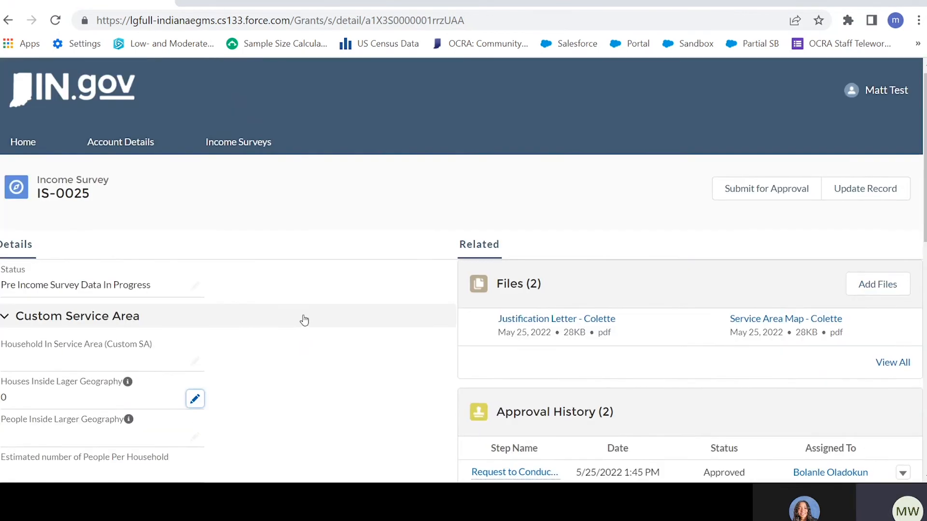
click(342, 249)
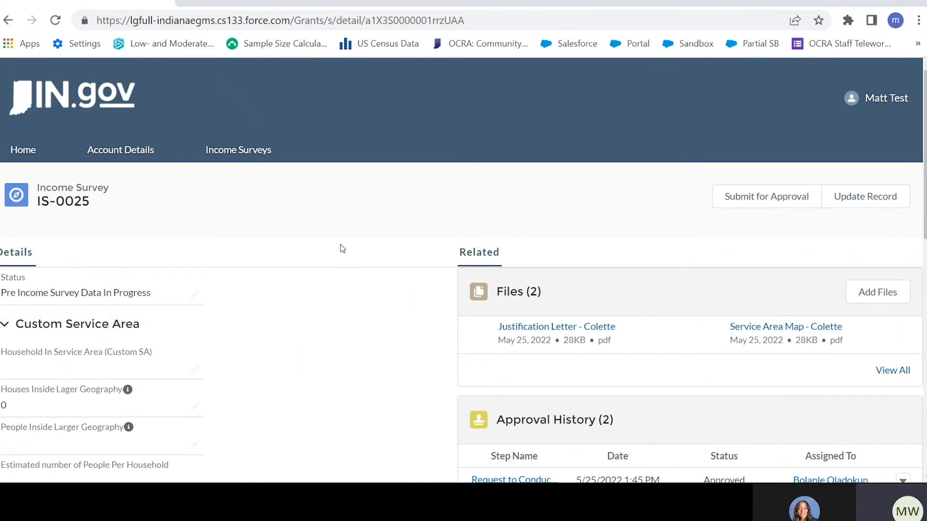
click(844, 200)
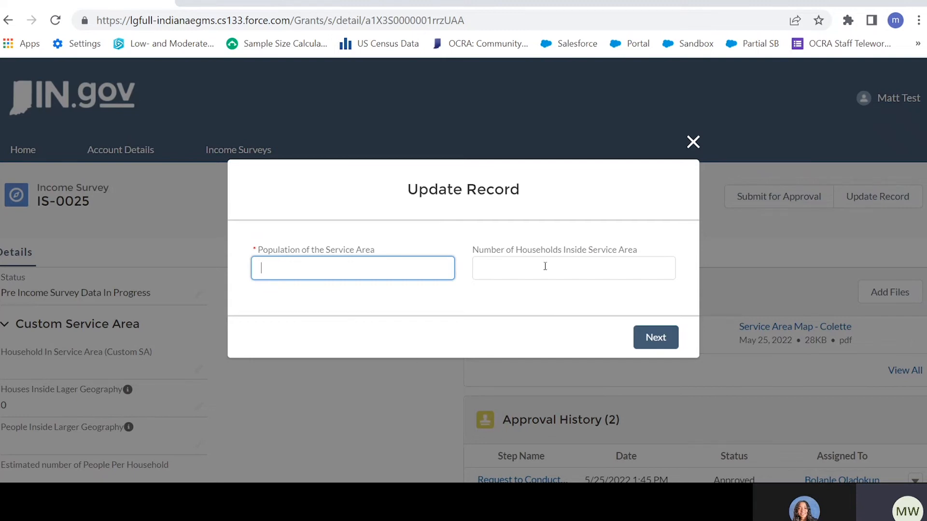
click(359, 263)
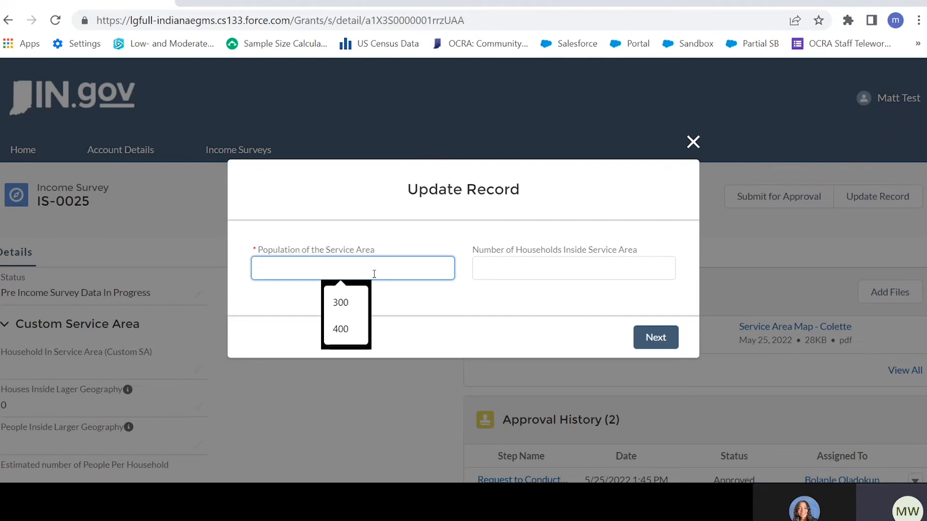
click(401, 247)
click(389, 259)
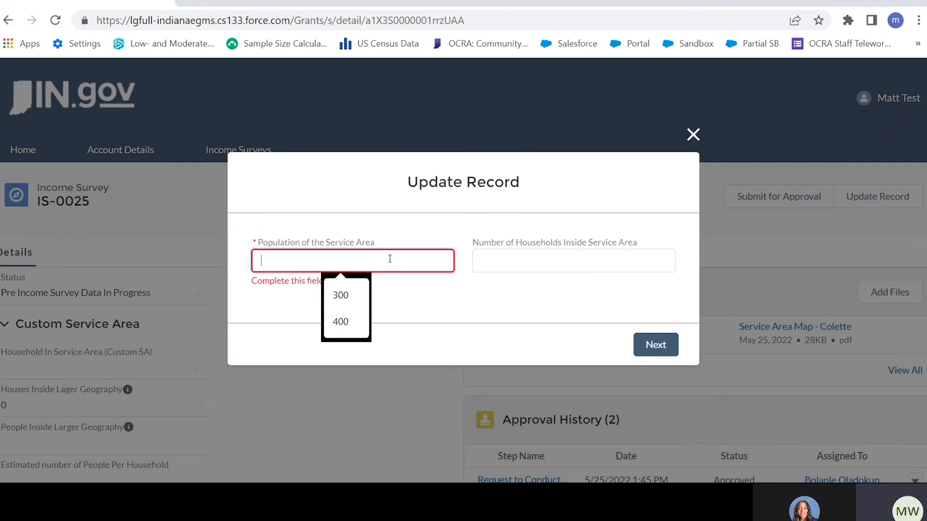
click(354, 295)
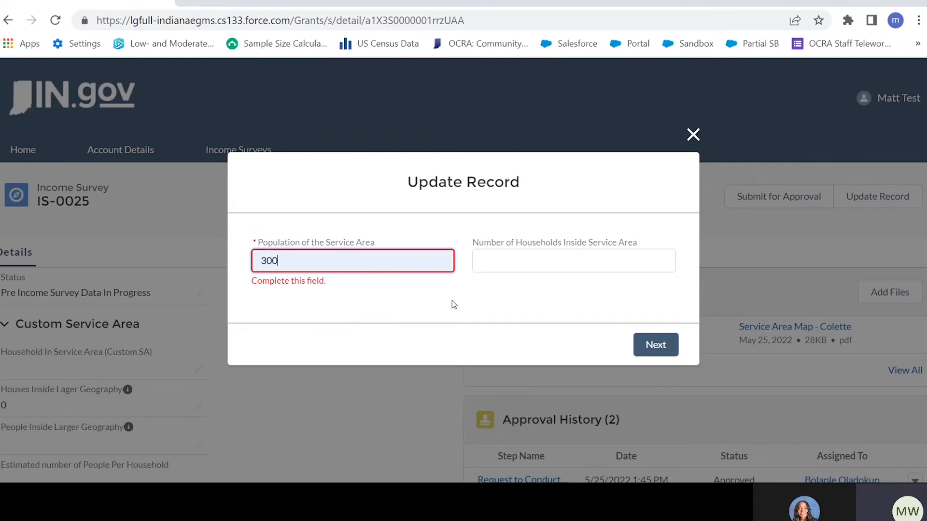
click(385, 327)
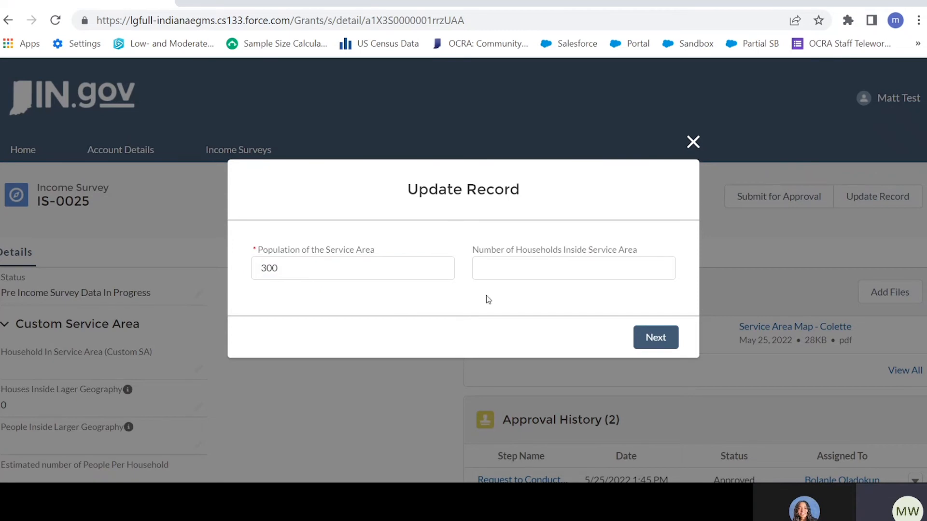
- Set the Number of Households Inside Service Area to 50 and continue to the calculator instructions
click(531, 274)
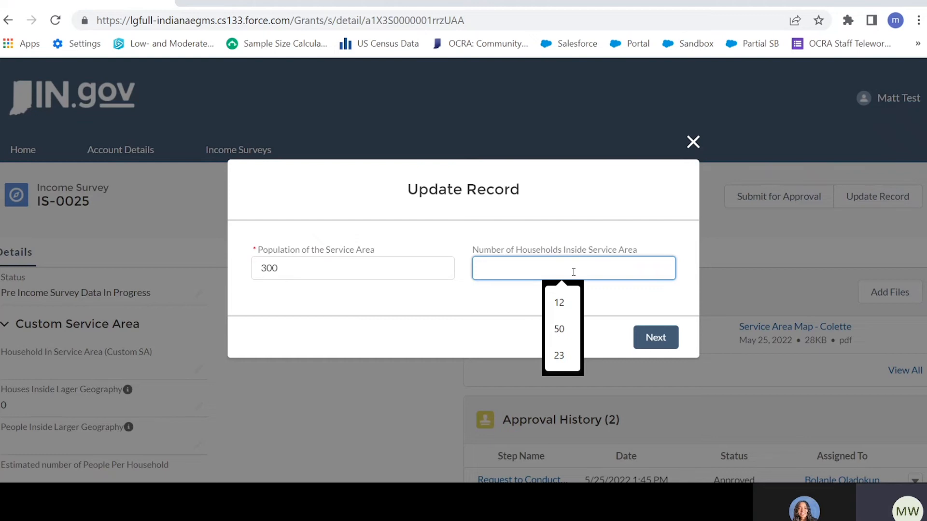
click(567, 331)
click(458, 311)
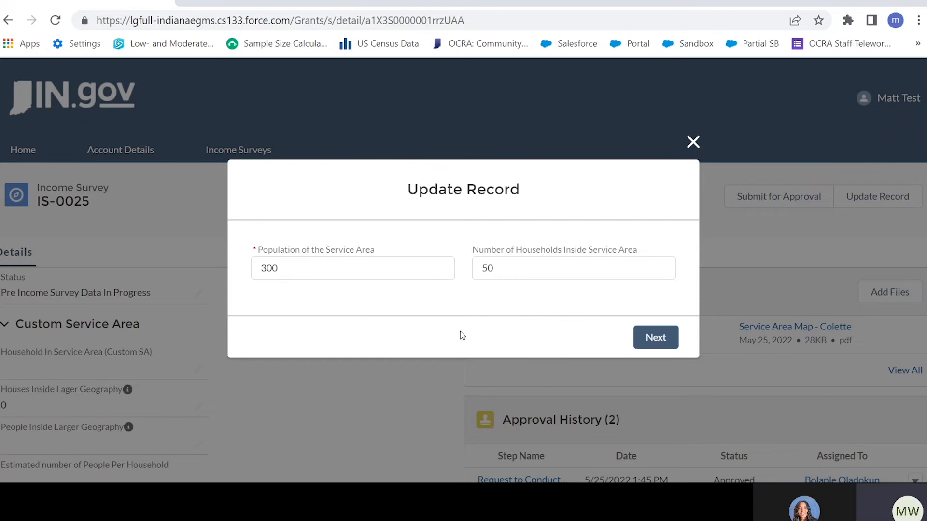
click(644, 341)
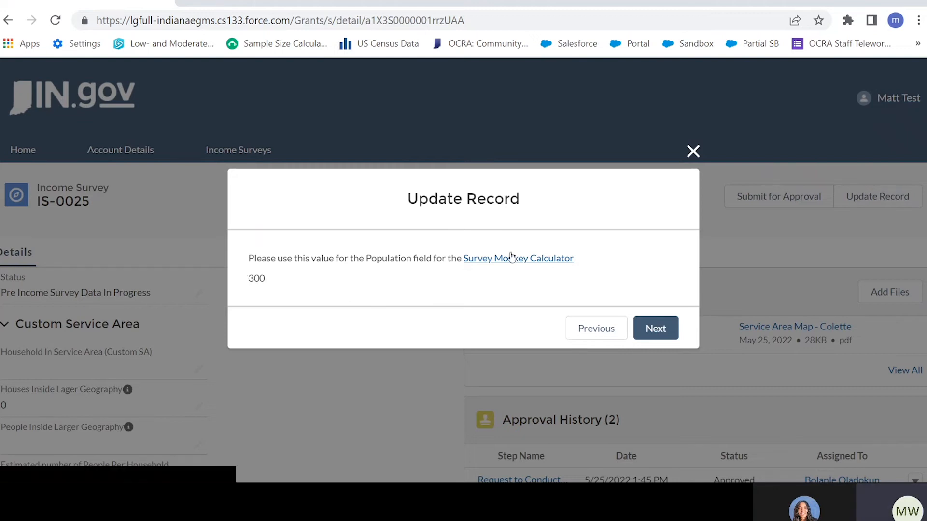
- Open the linked Survey Monkey Calculator and set its Population Size to 300
click(540, 261)
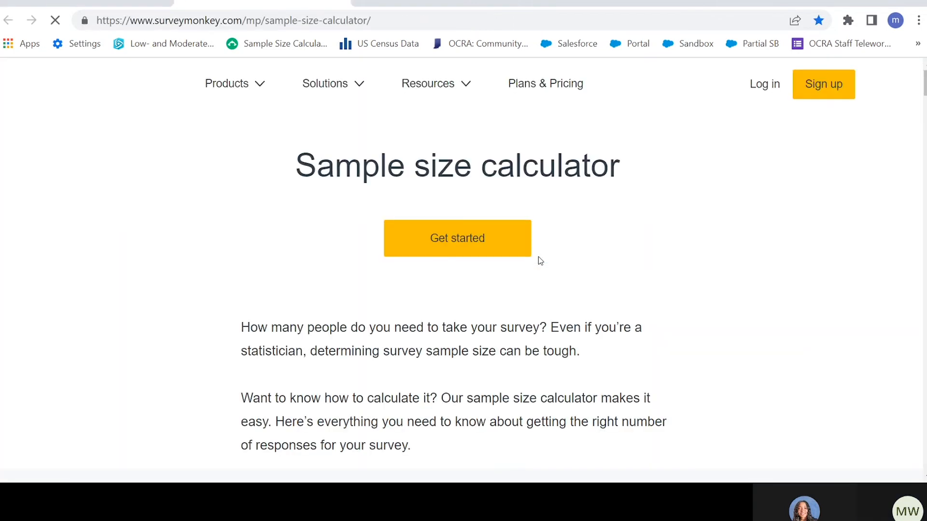
scroll(458, 352, down, 9)
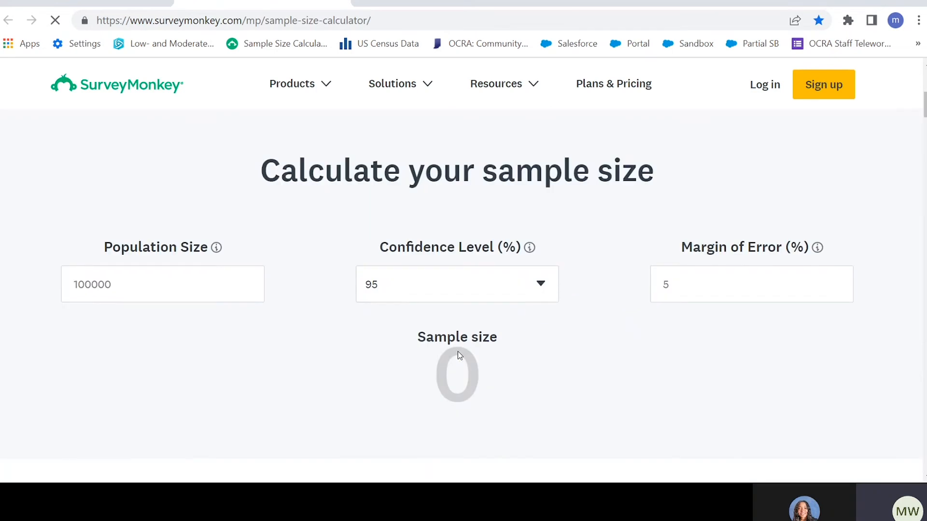
scroll(196, 365, down, 6)
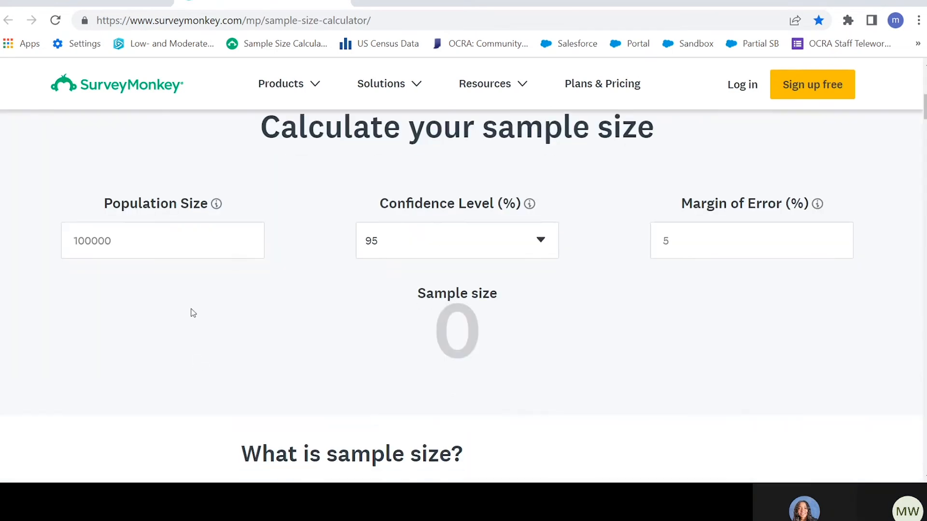
click(110, 238)
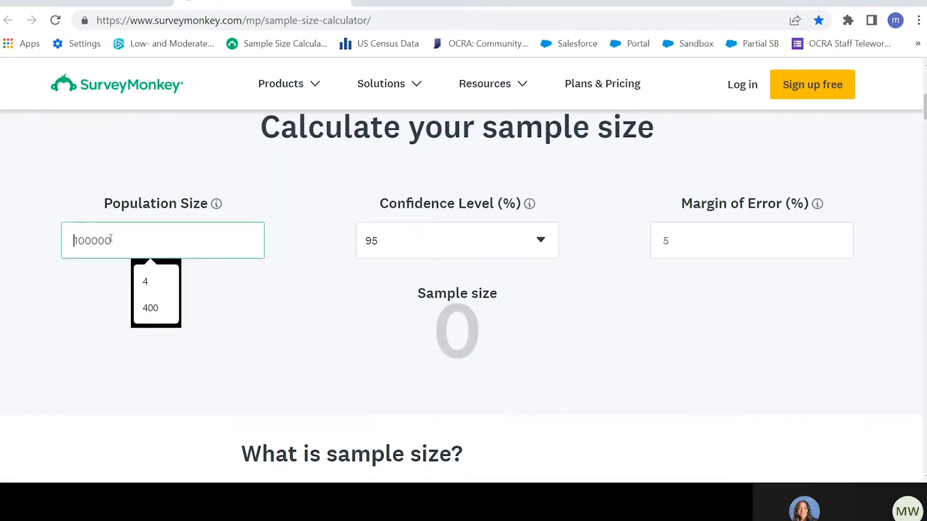
text(300)
click(117, 470)
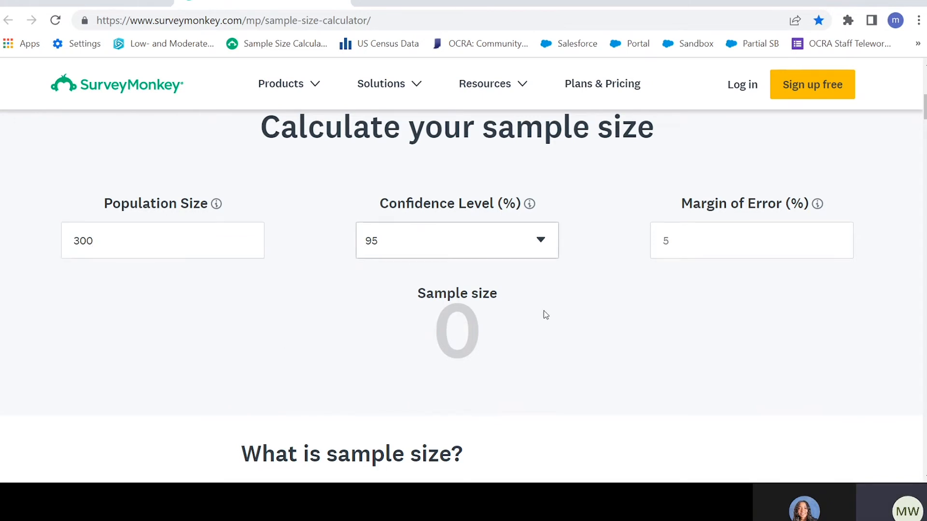
- Calculate the sample size with a 10% Margin of Error at the 95% confidence level
click(688, 236)
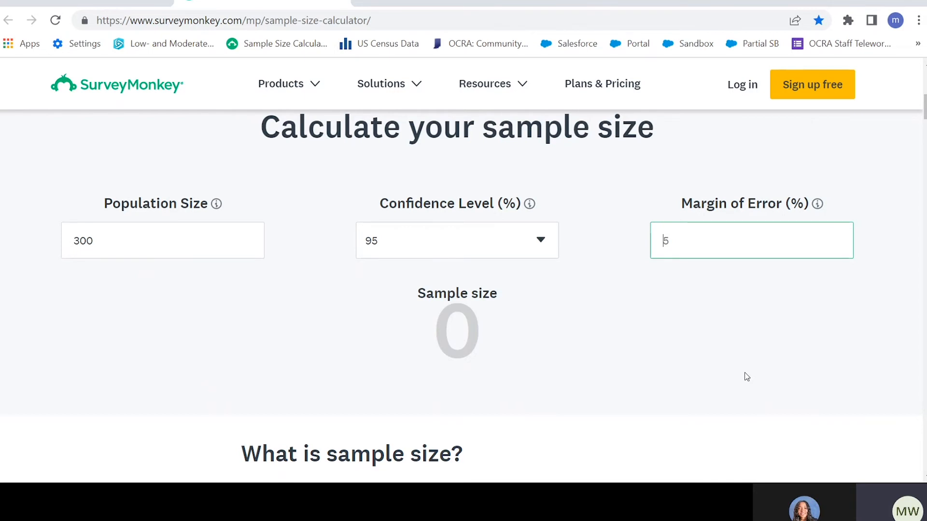
text(10)
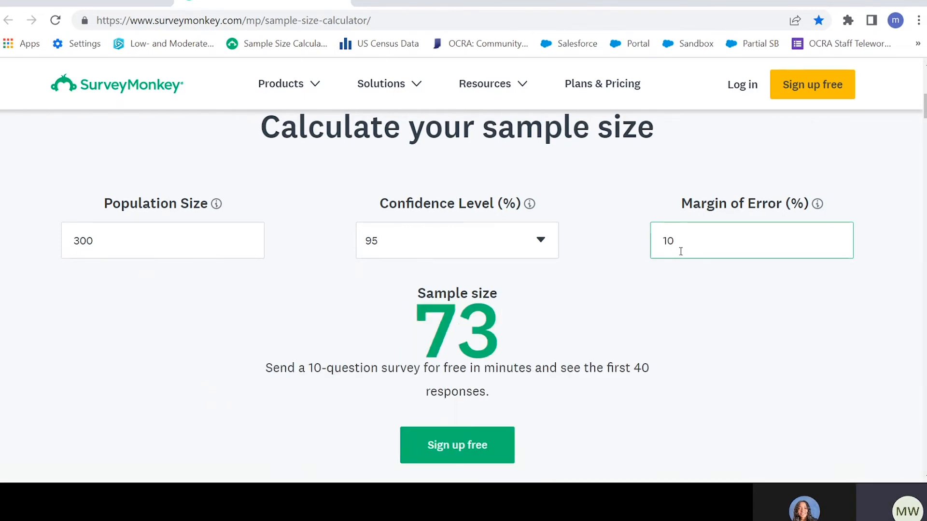
scroll(680, 253, down, 1)
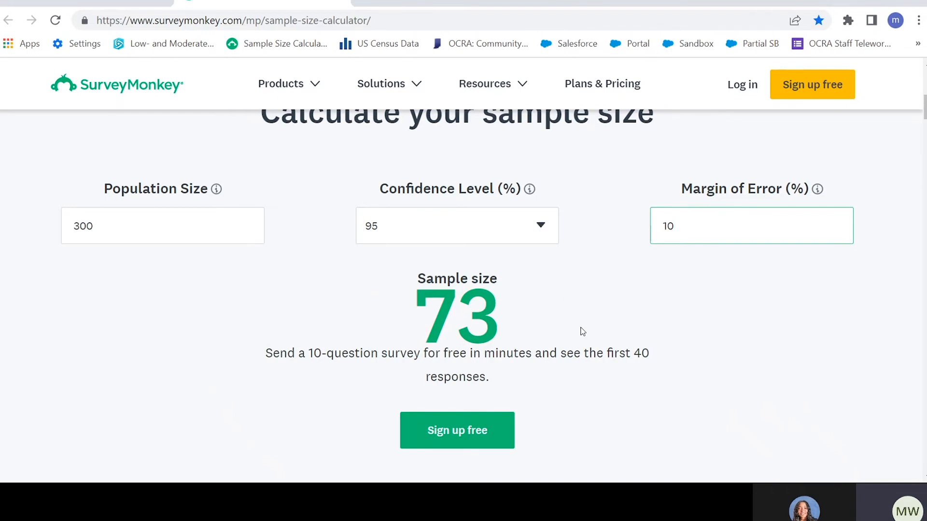
scroll(583, 331, up, 1)
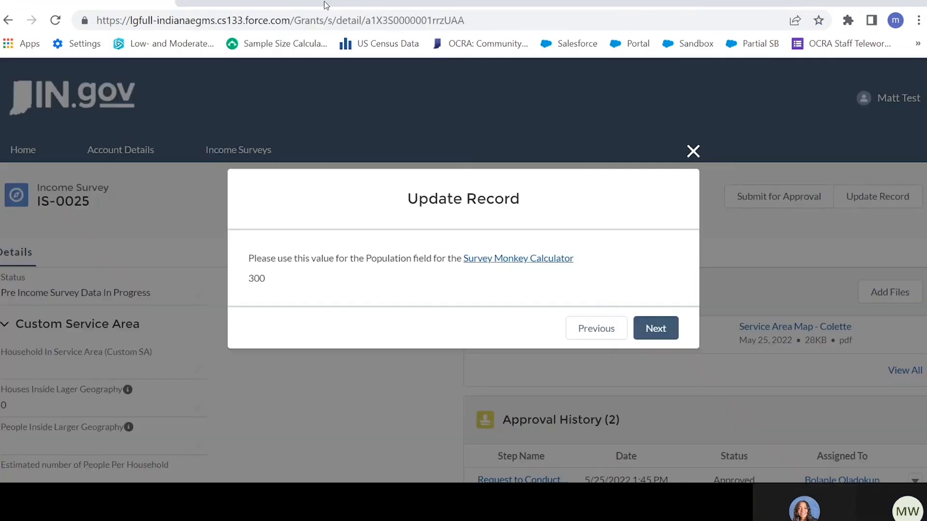
- Return to the income survey's record update and set the Final Number of People to Survey to 73
click(341, 4)
click(670, 326)
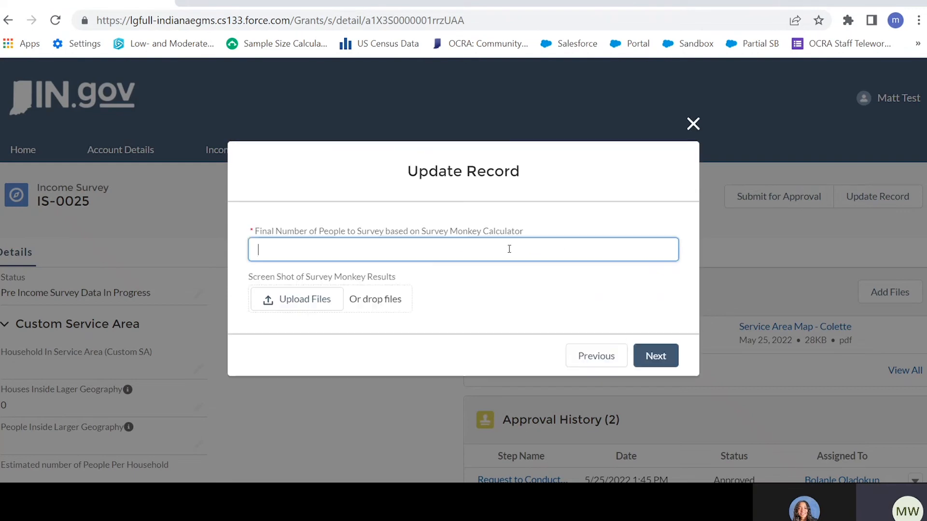
click(299, 232)
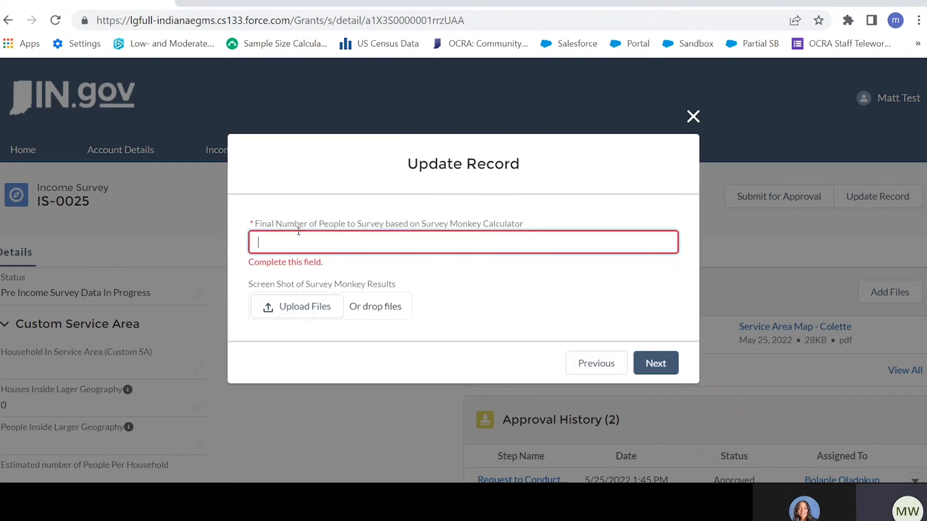
click(446, 236)
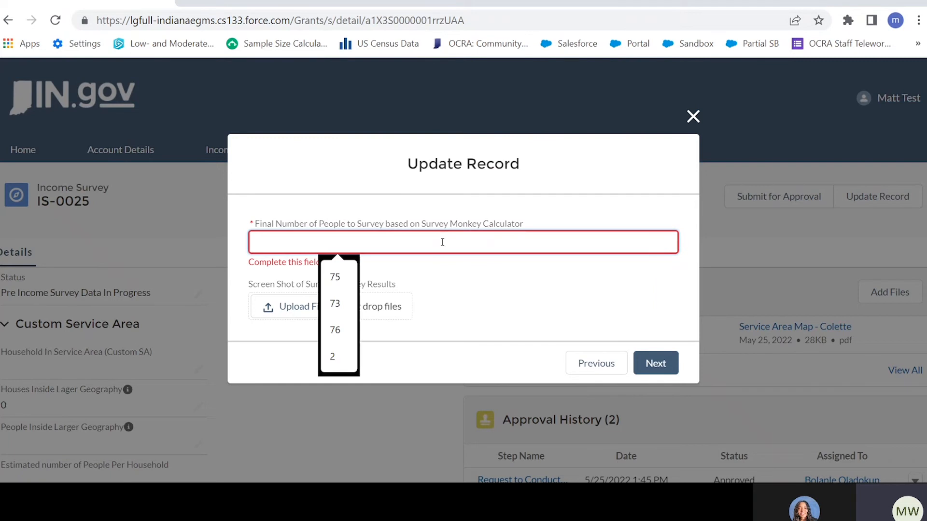
click(341, 303)
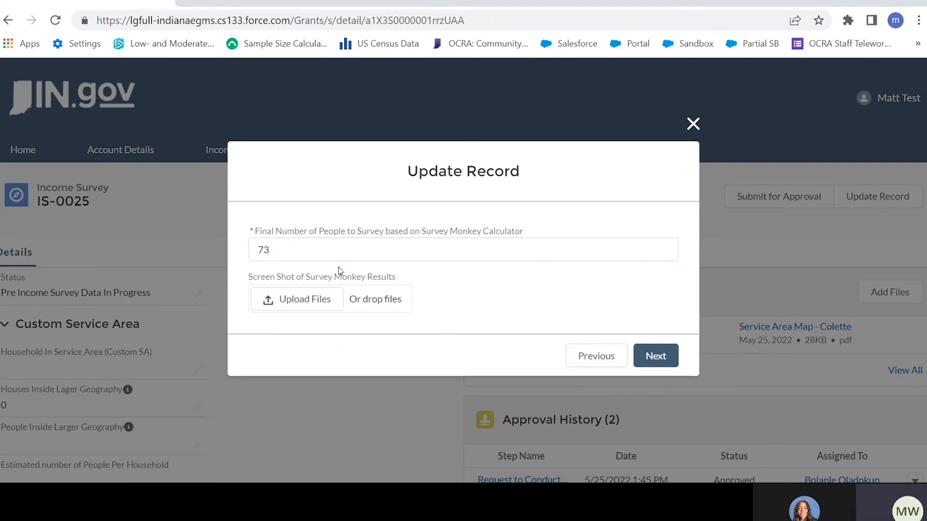
- Upload "Screen Shot of Survey Monkey Results - Colette" as the calculator screenshot and continue to the income limits form
click(315, 298)
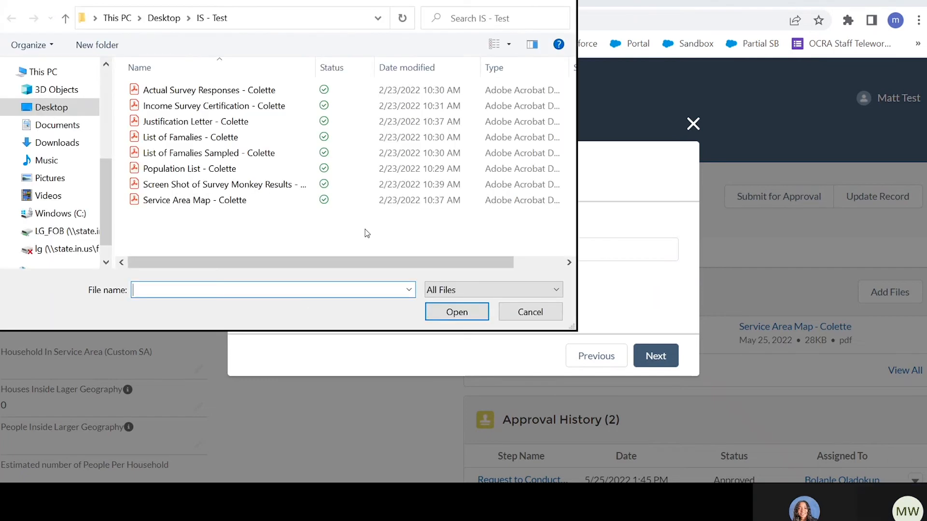
click(367, 185)
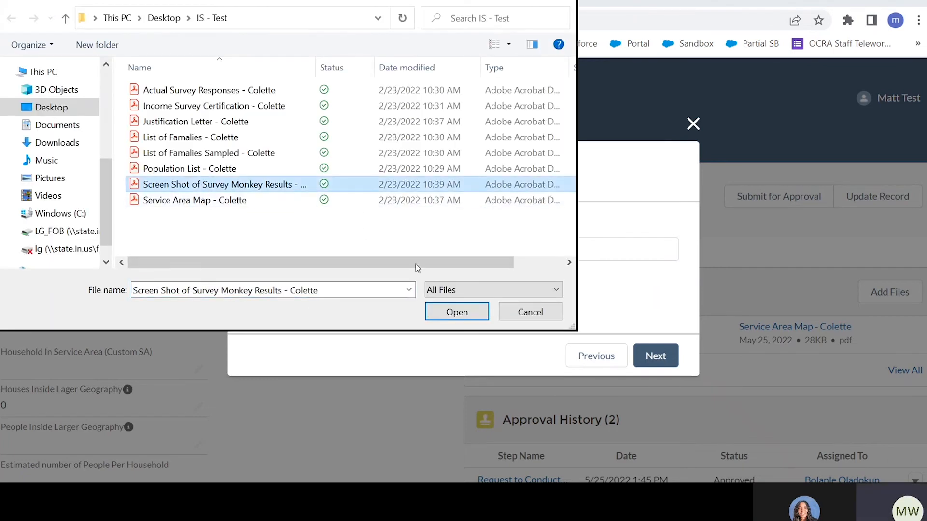
click(456, 309)
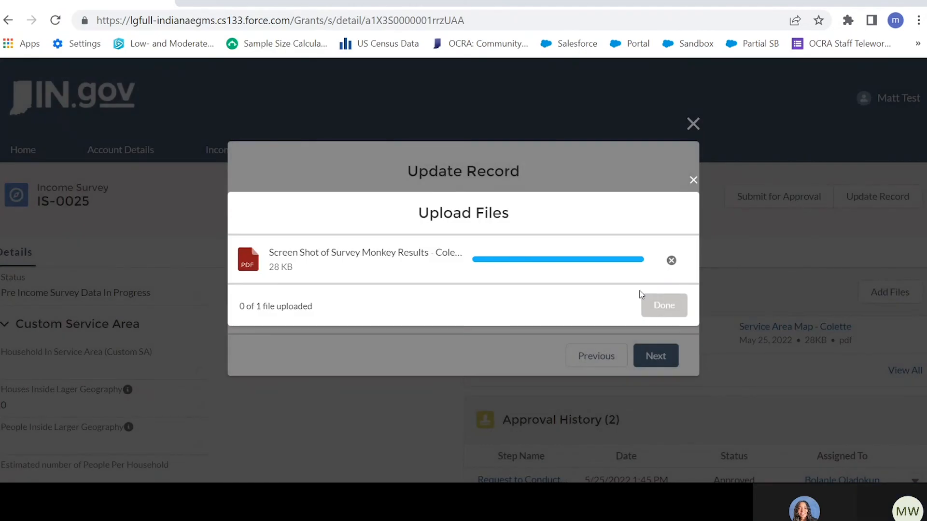
click(659, 306)
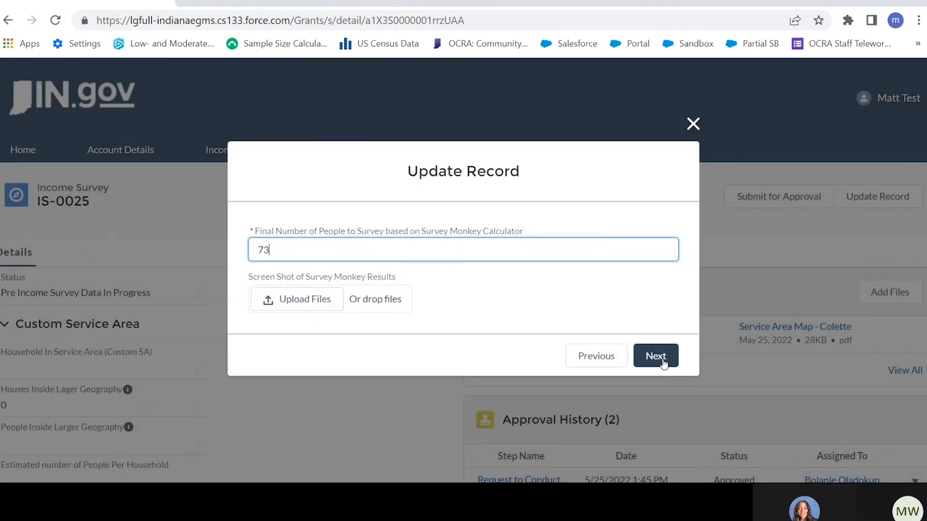
click(663, 362)
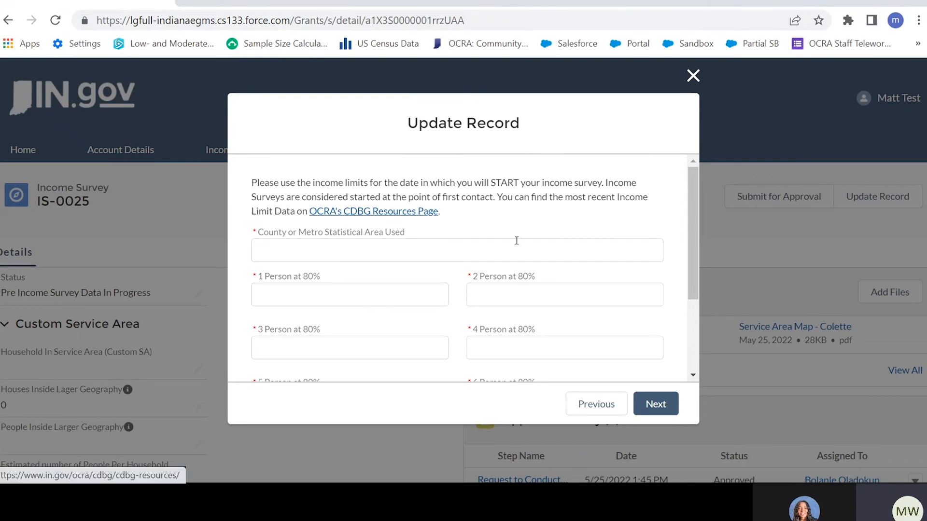
- Examine the income limits form's guidance, its County or Metro Statistical Area Used field and the per-person 80% limit fields
scroll(496, 235, down, 1)
scroll(495, 236, up, 1)
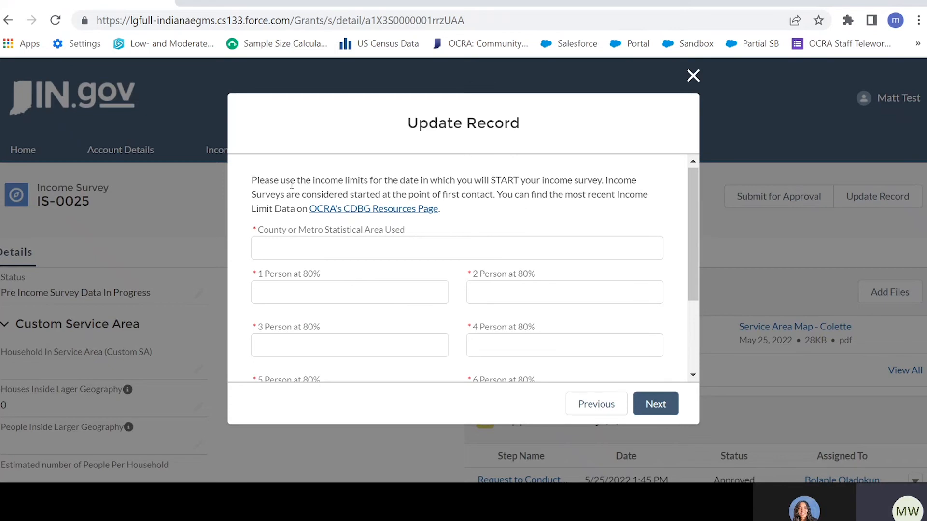
click(456, 249)
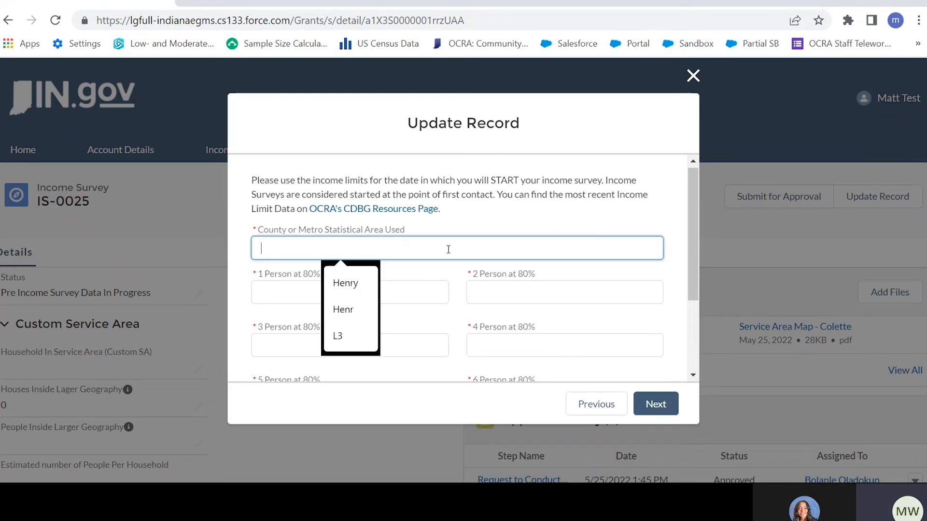
click(566, 222)
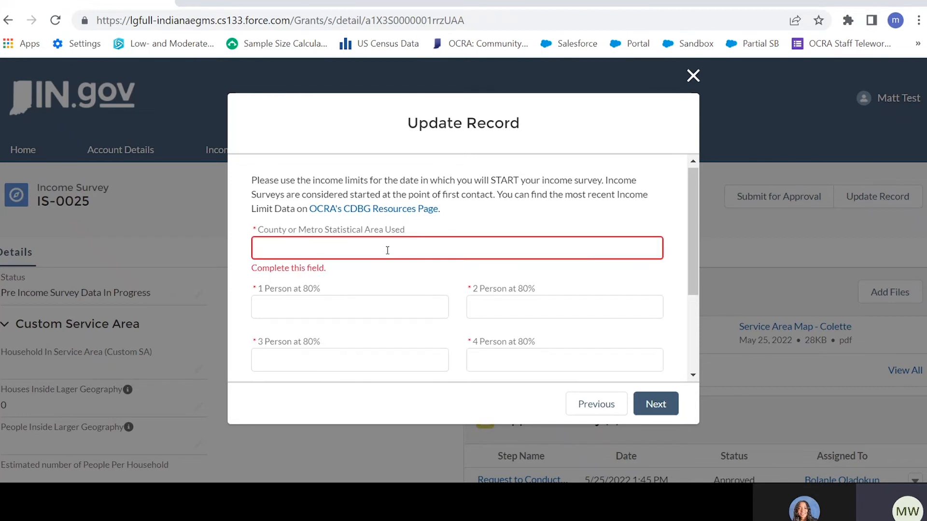
click(546, 253)
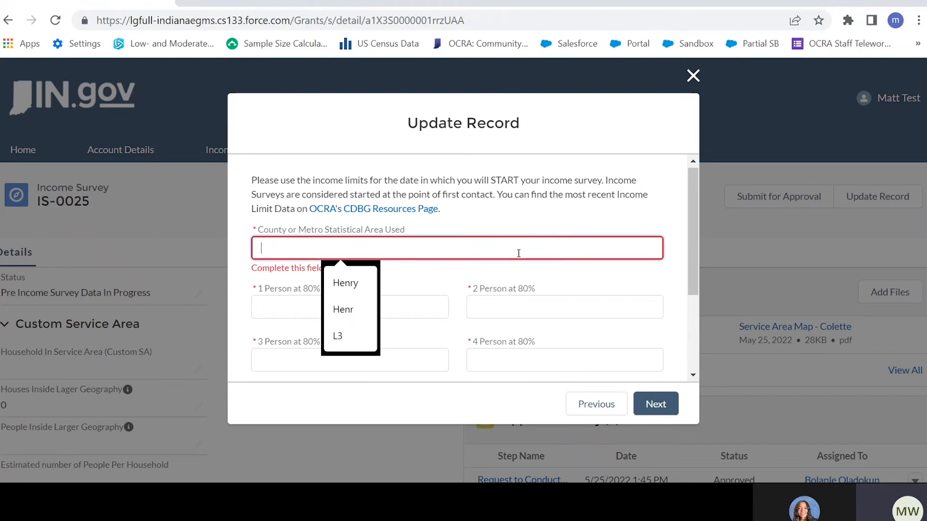
click(542, 204)
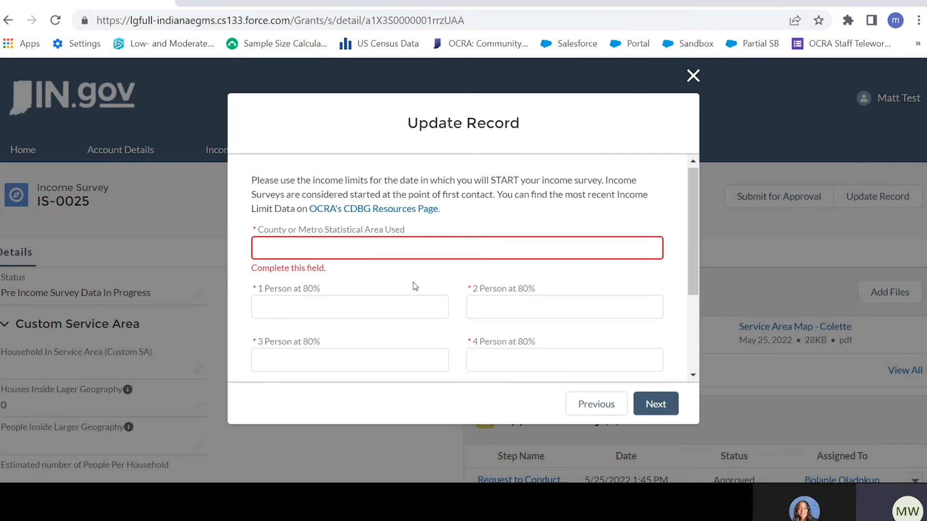
scroll(413, 256, down, 3)
scroll(414, 257, up, 2)
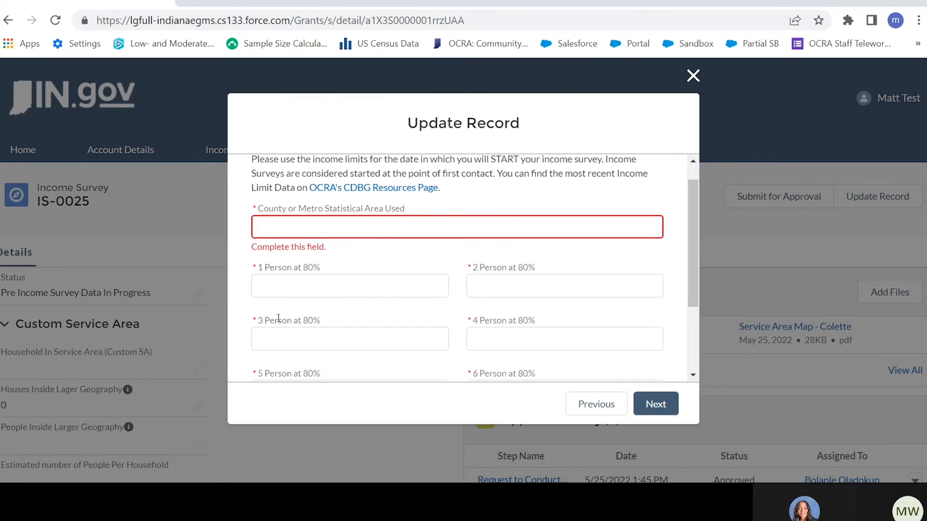
scroll(458, 277, down, 3)
scroll(452, 275, up, 3)
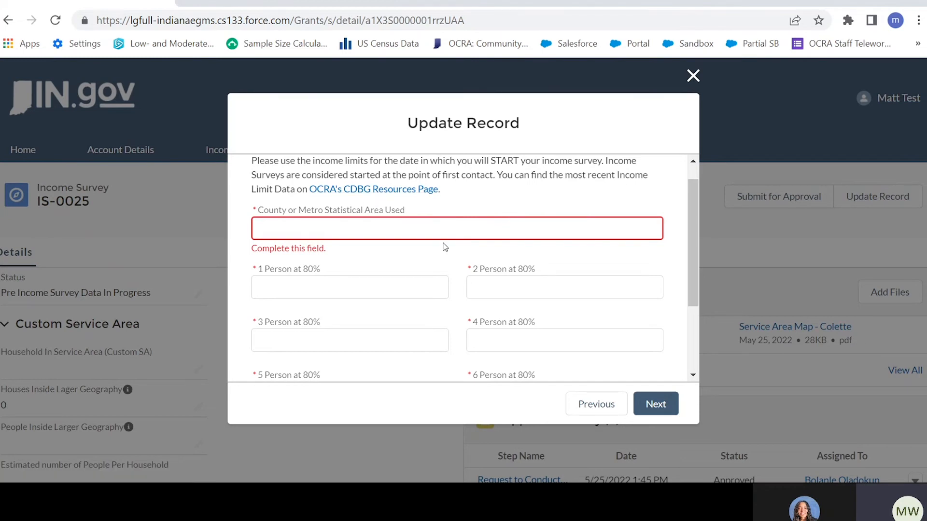
- Set the County or Metro Statistical Area Used to Henry on the income limits form
click(374, 233)
click(360, 261)
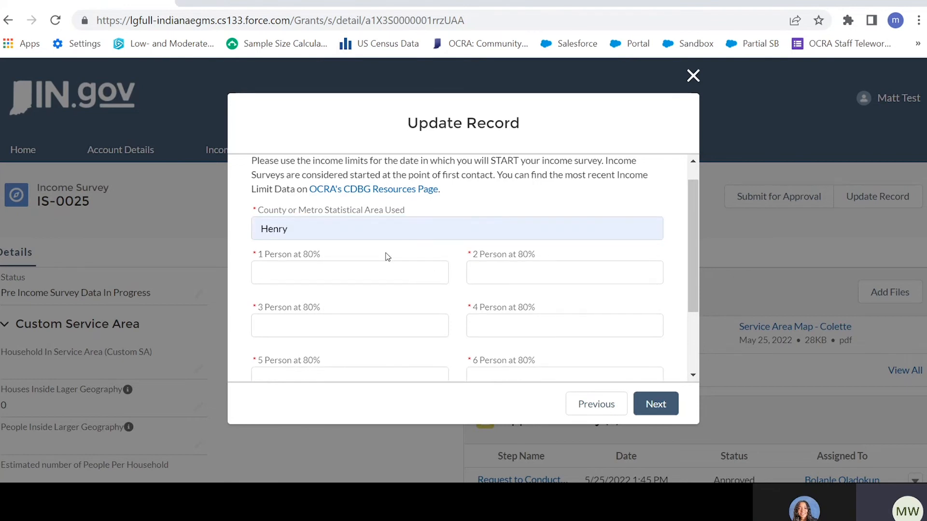
scroll(375, 250, down, 2)
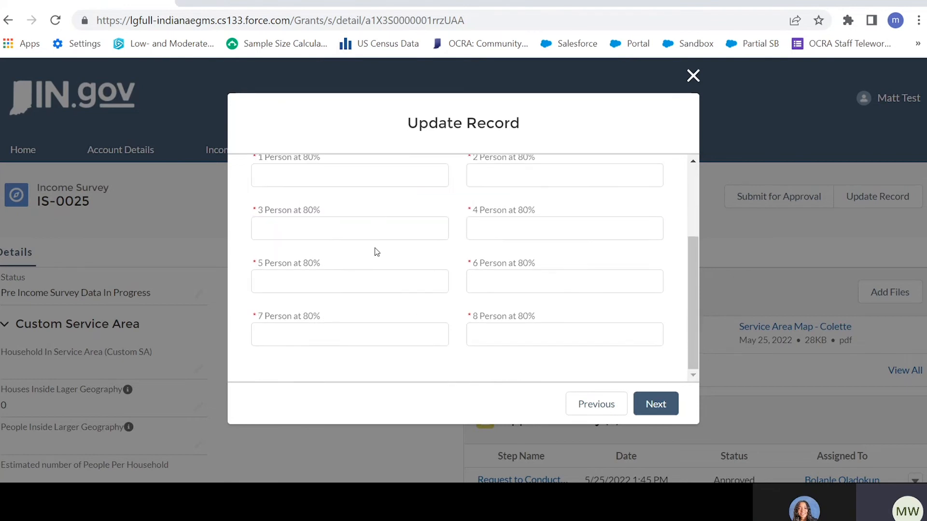
scroll(493, 342, up, 2)
scroll(492, 319, down, 2)
scroll(496, 317, up, 1)
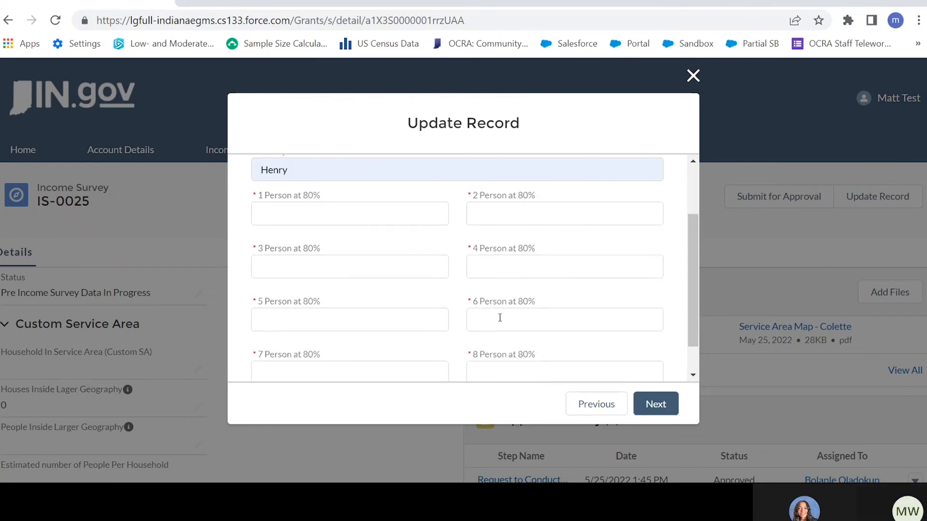
- Set the 80% income limits to 2,323 for 1 person, 3 for 3 persons, 234 for 5 and 2,323 for 7
click(312, 218)
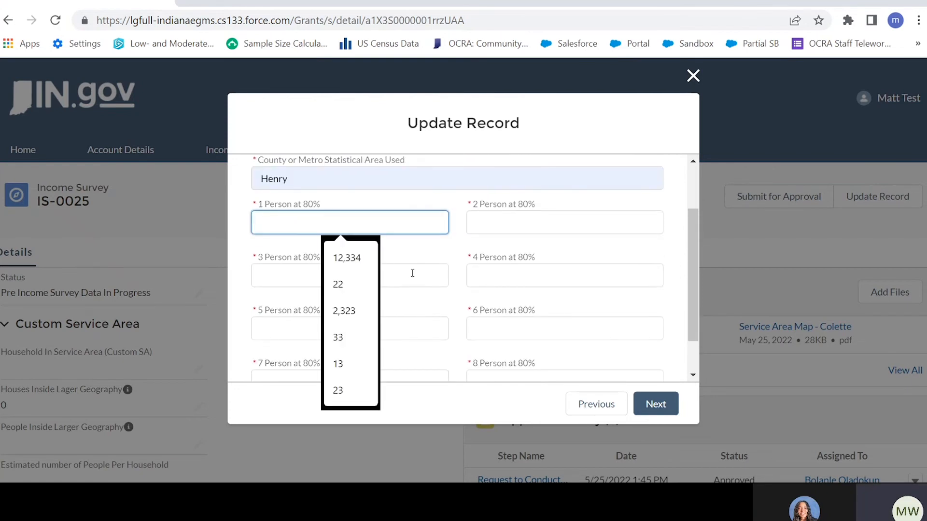
click(345, 311)
click(320, 284)
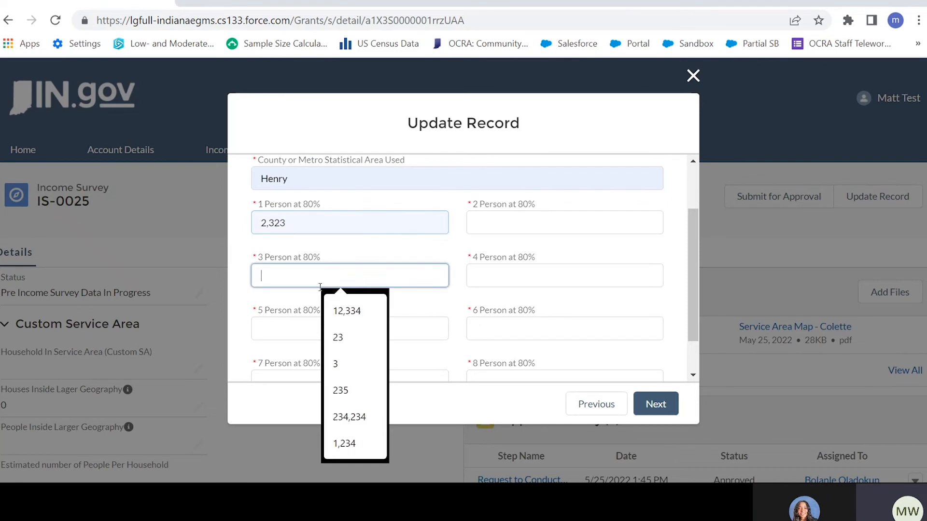
click(347, 358)
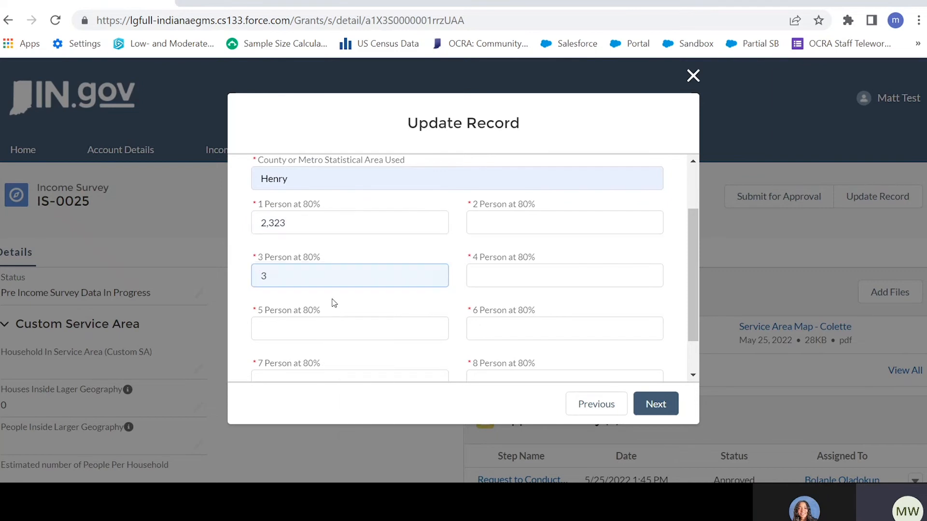
click(326, 327)
click(338, 266)
scroll(338, 264, down, 1)
click(315, 328)
click(359, 223)
- Set the 80% income limits to 23 for 2 persons, 333 for 4, 232 for 6 and 2,332 for 8
scroll(516, 250, up, 1)
click(516, 244)
click(555, 300)
click(514, 293)
click(555, 352)
scroll(517, 332, down, 1)
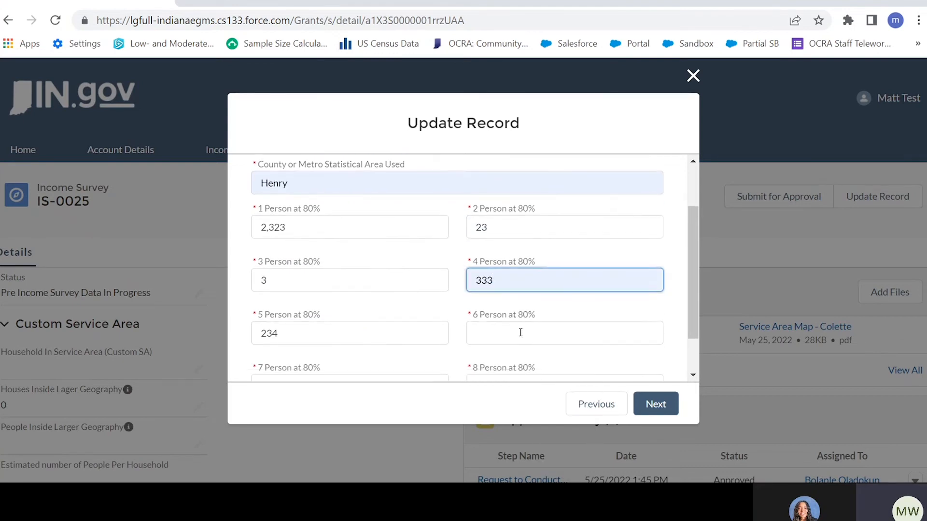
click(557, 337)
click(556, 246)
scroll(548, 278, down, 1)
click(522, 327)
click(553, 267)
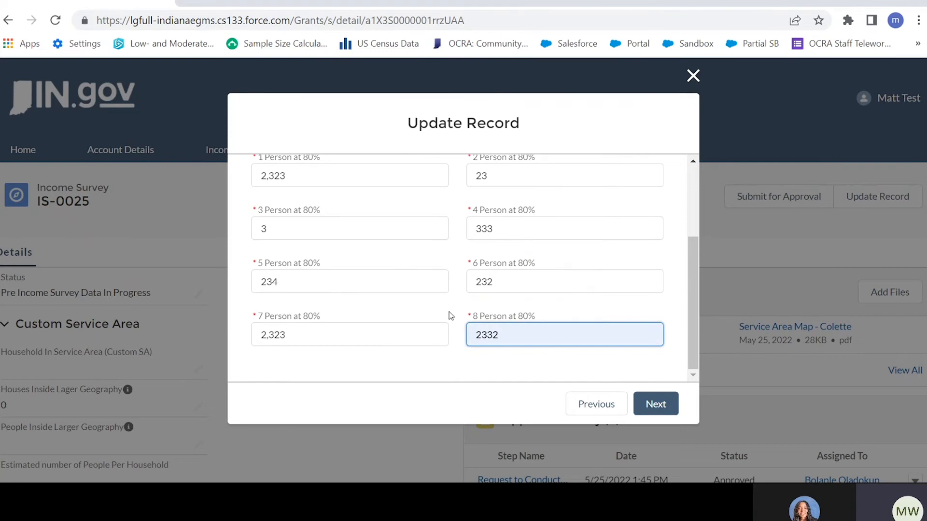
click(450, 316)
- Review the county and per-person 80% limits entered, and complete the record update
scroll(455, 296, up, 3)
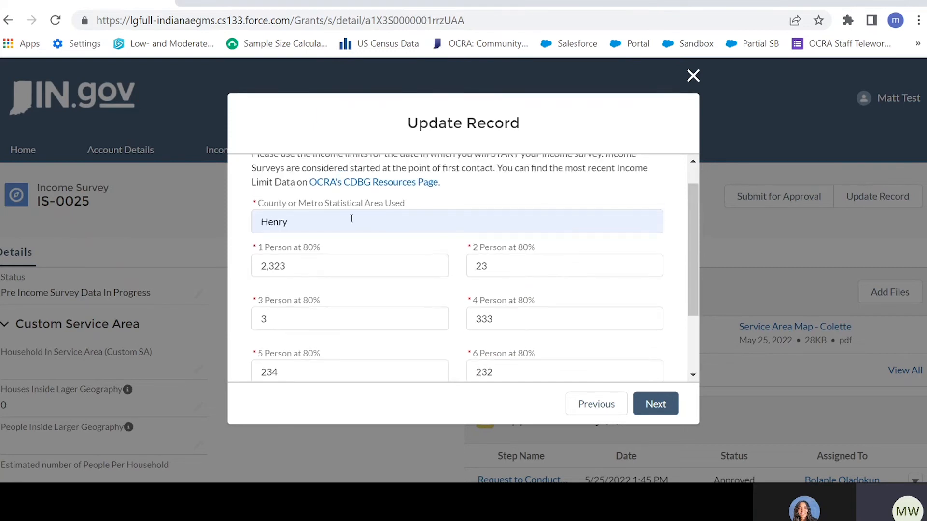
scroll(454, 337, up, 1)
scroll(466, 338, down, 2)
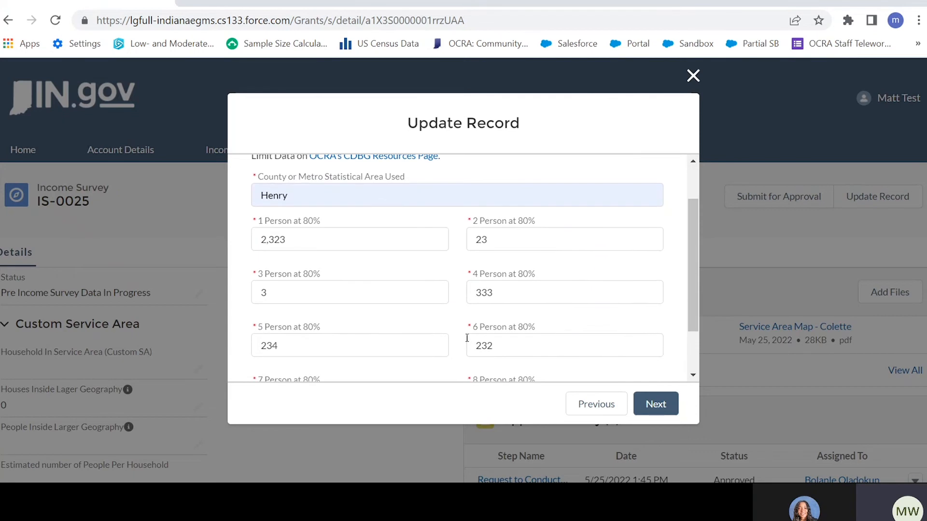
scroll(466, 338, down, 1)
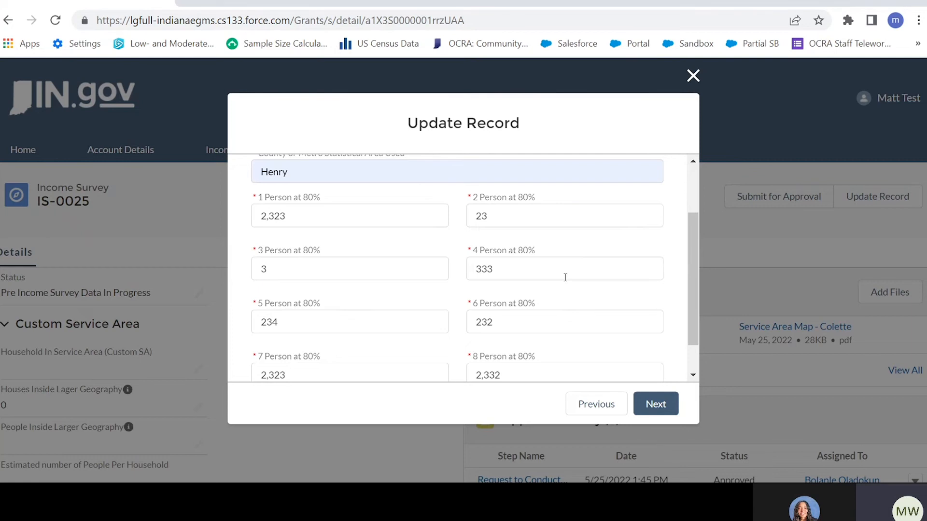
scroll(644, 287, up, 1)
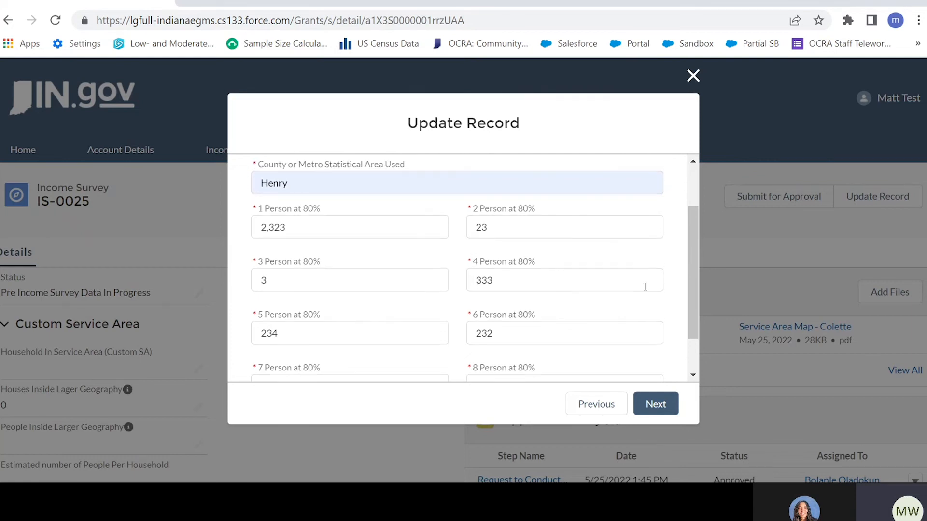
scroll(668, 290, up, 1)
scroll(669, 288, down, 3)
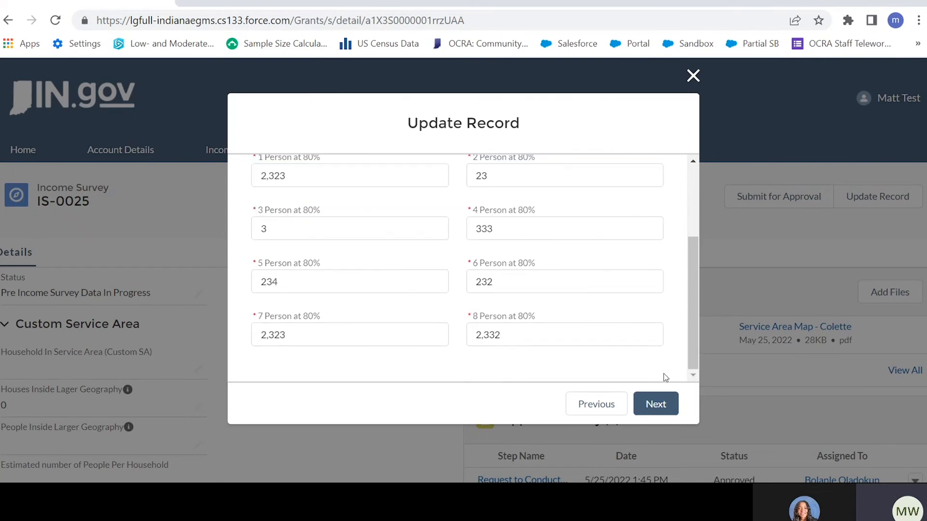
scroll(665, 377, up, 2)
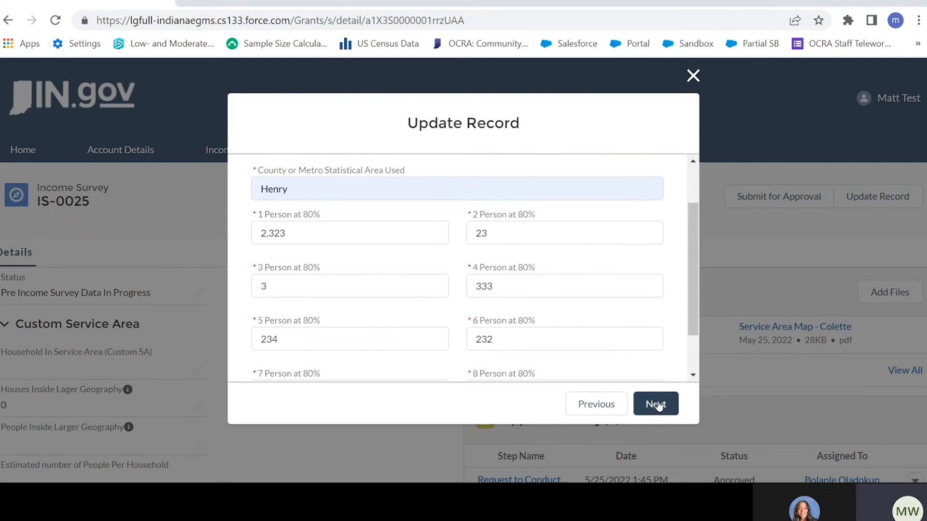
click(657, 405)
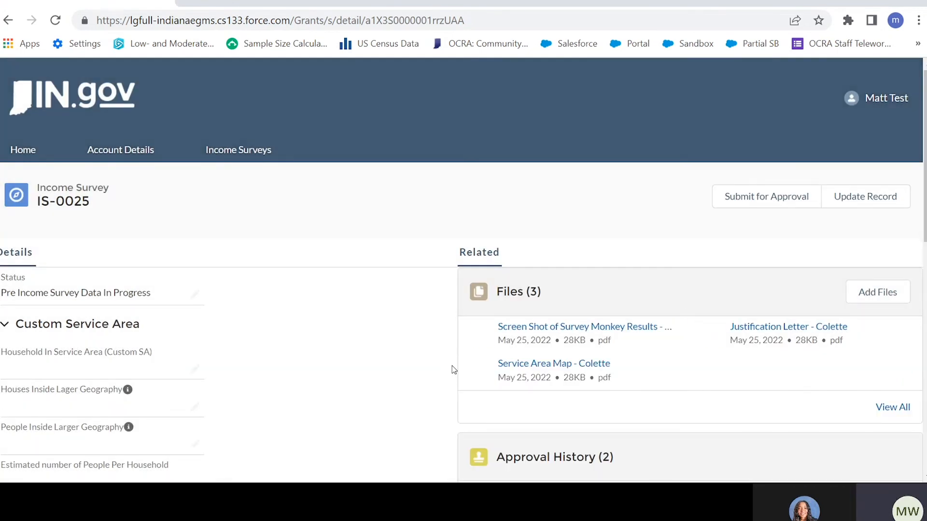
- Collapse the Custom Service Area section and check the estimated households and Final Number of People to Survey on the record
scroll(454, 370, down, 1)
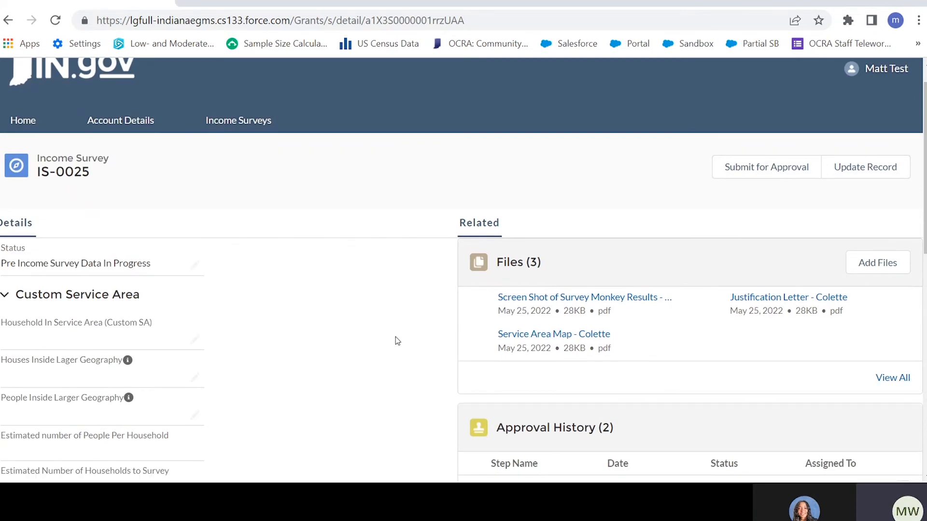
scroll(395, 338, down, 4)
scroll(440, 253, up, 1)
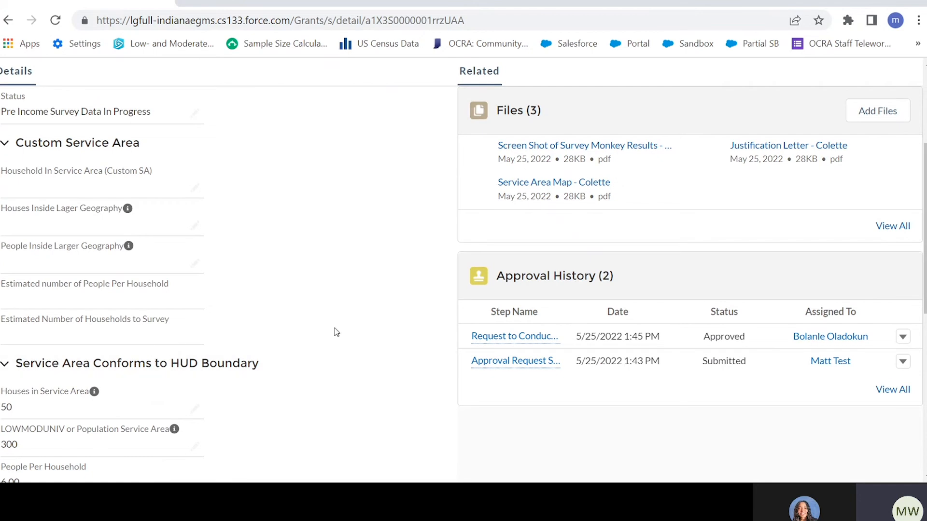
click(4, 145)
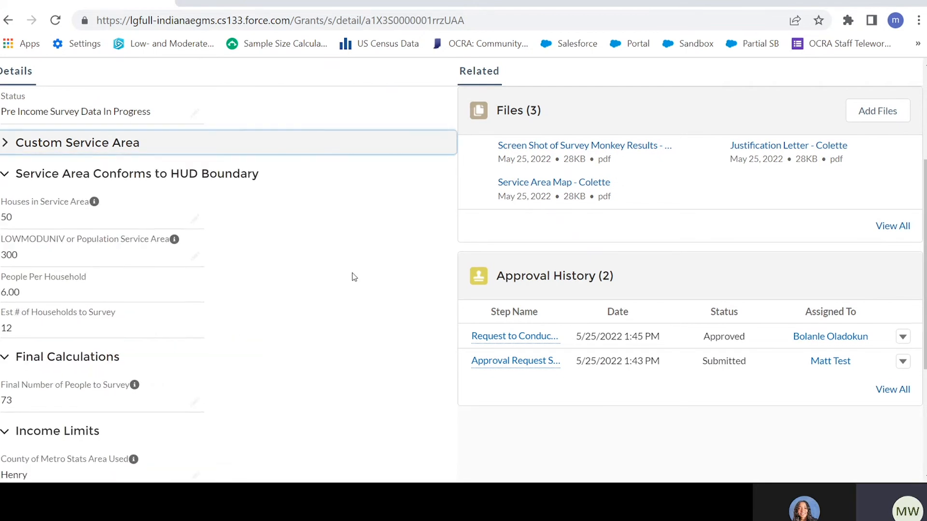
scroll(278, 211, down, 1)
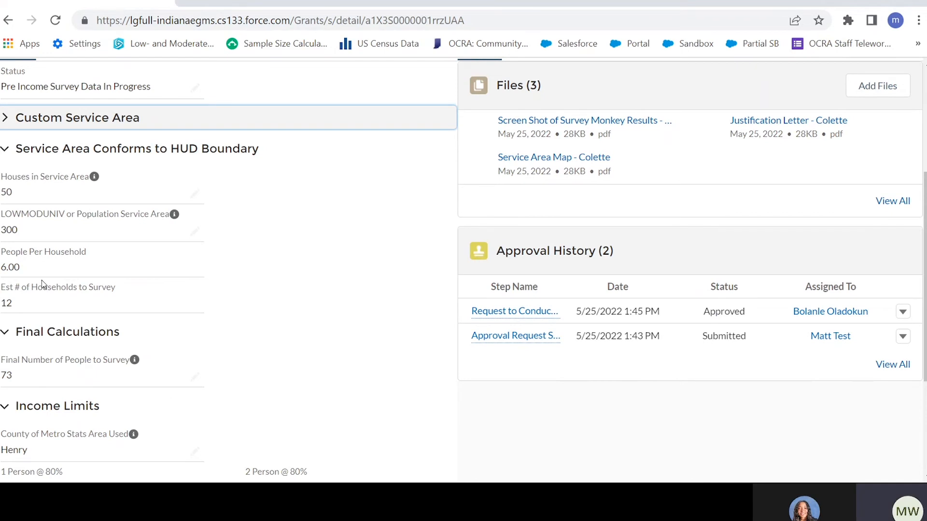
double_click(16, 306)
click(112, 316)
double_click(8, 376)
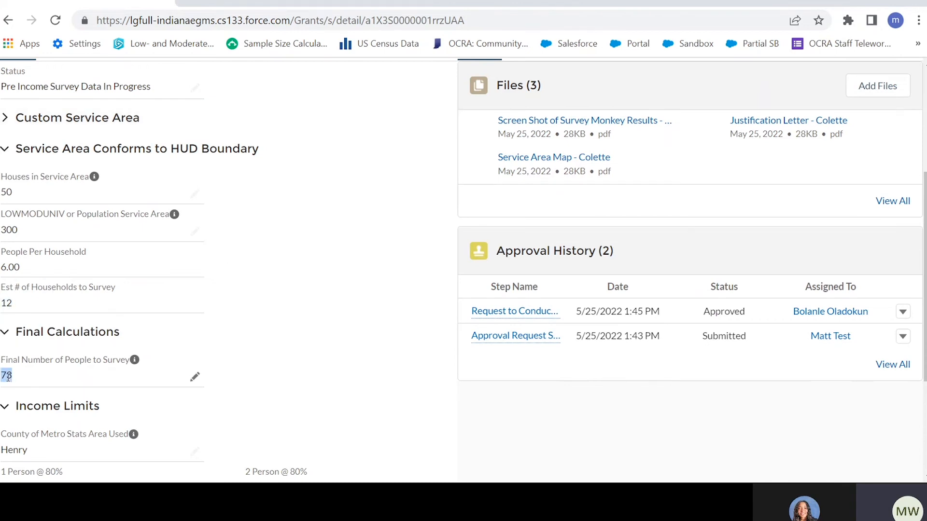
click(250, 455)
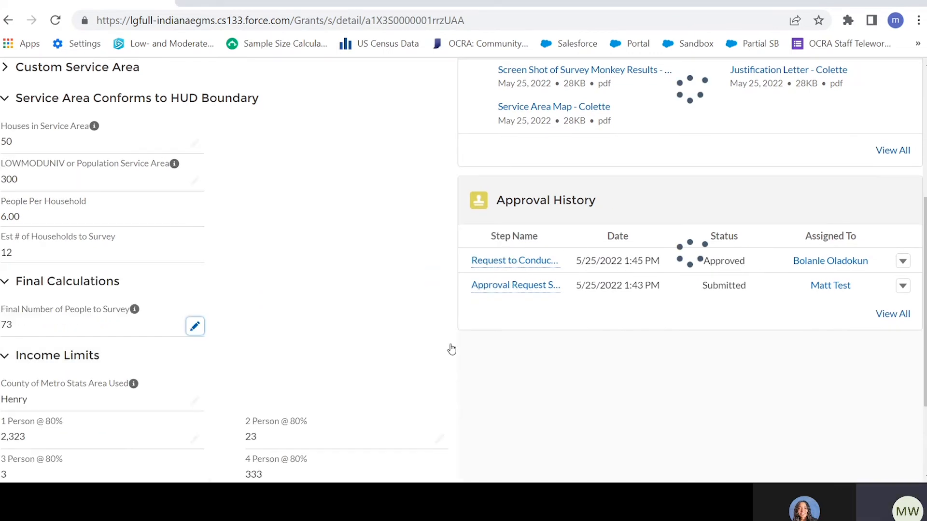
- Check the record's Income Limits section along with its service area data, files and approval history
scroll(439, 358, down, 1)
scroll(457, 343, down, 3)
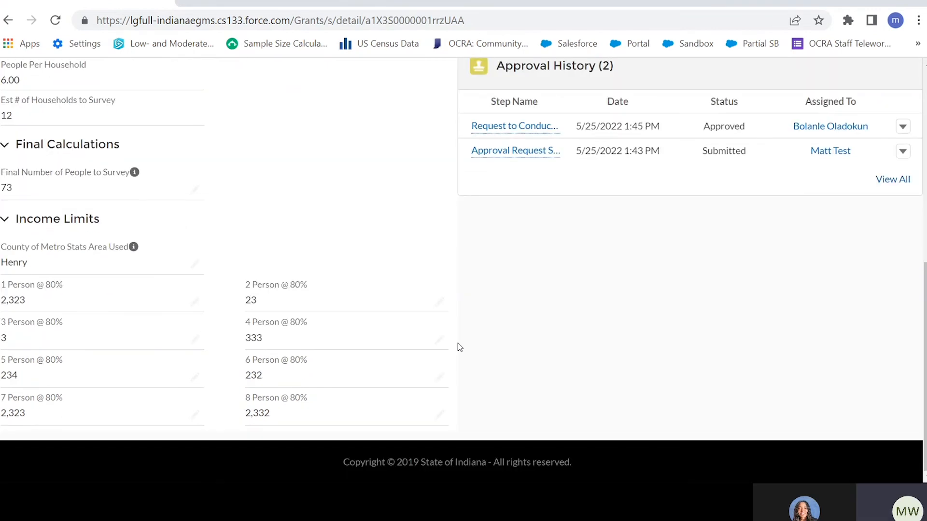
scroll(459, 347, up, 6)
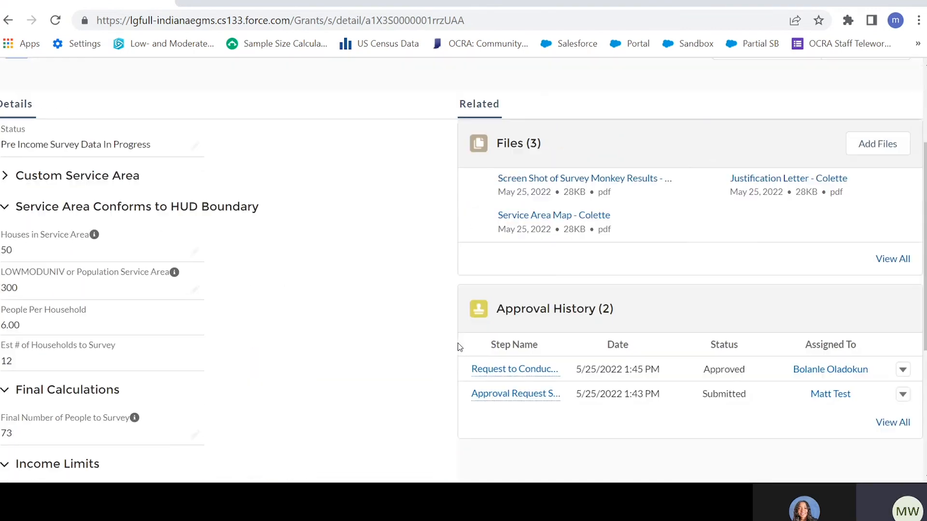
scroll(325, 327, down, 1)
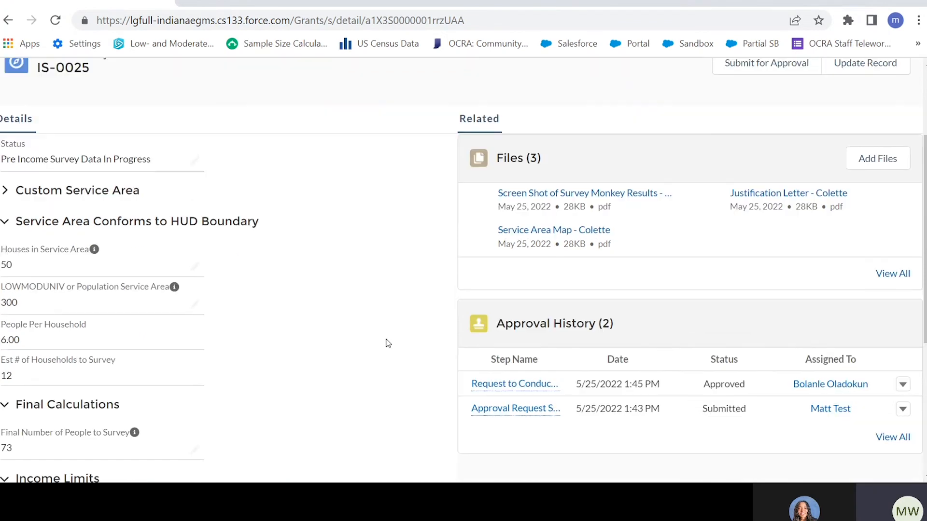
scroll(467, 356, down, 5)
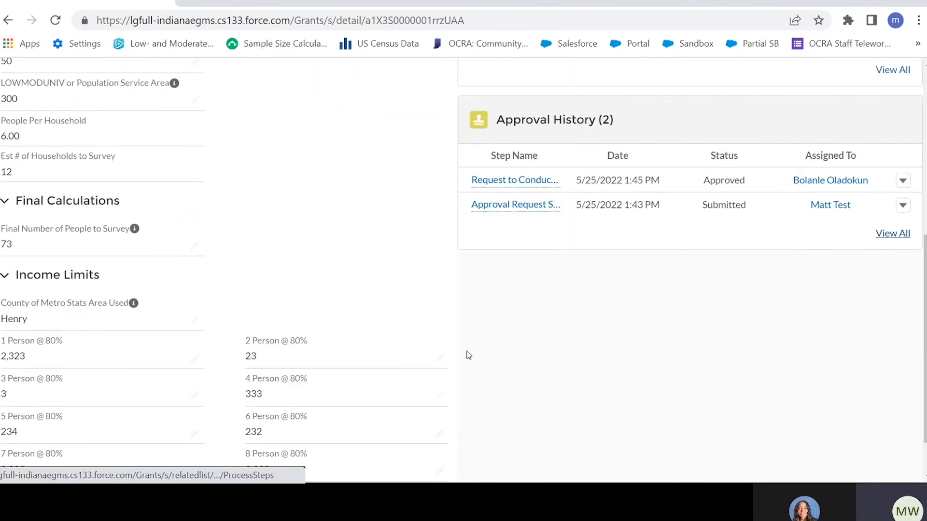
- Submit income survey IS-0025 for approval without any comments
scroll(660, 321, up, 8)
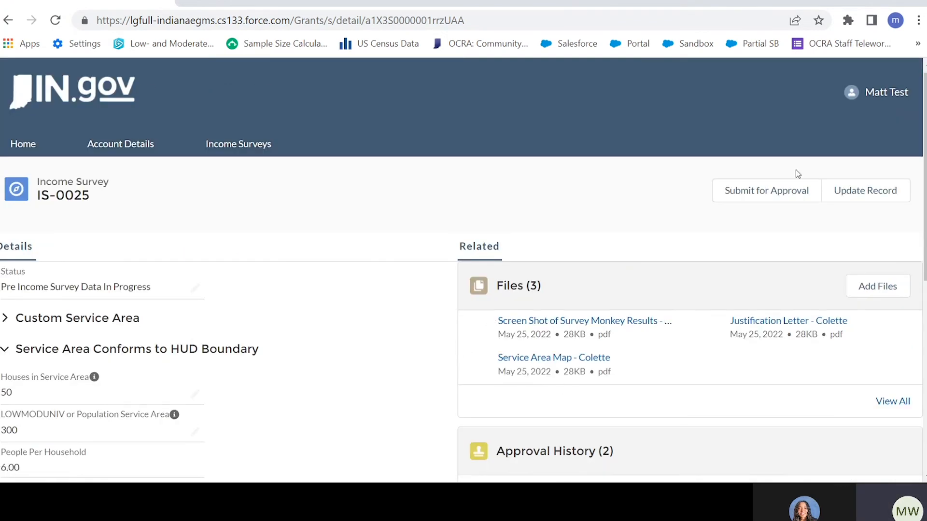
click(759, 196)
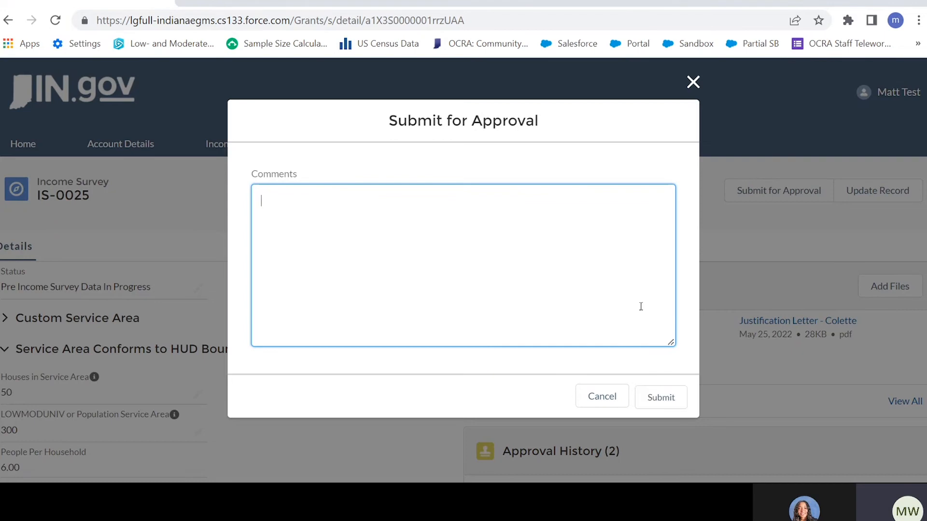
click(668, 396)
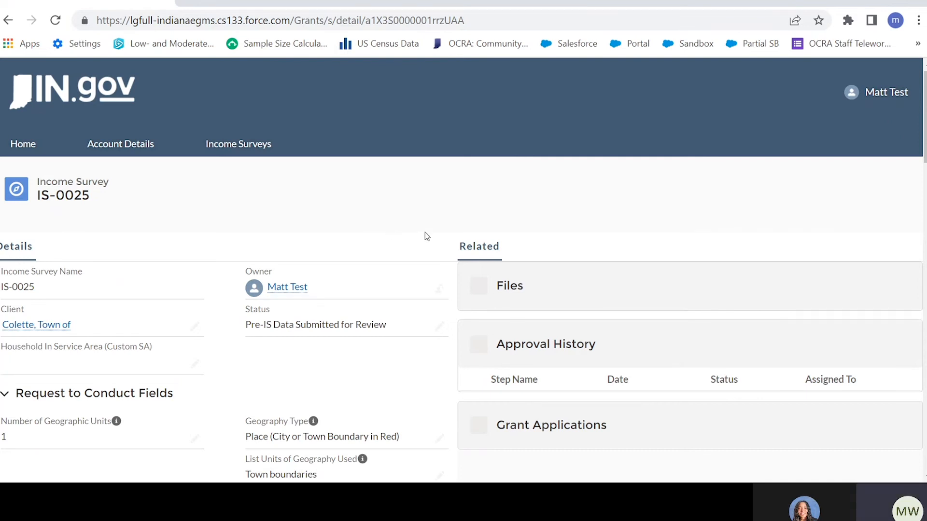
- Look over the submitted income survey record and reload its page
scroll(424, 234, down, 1)
scroll(424, 235, up, 1)
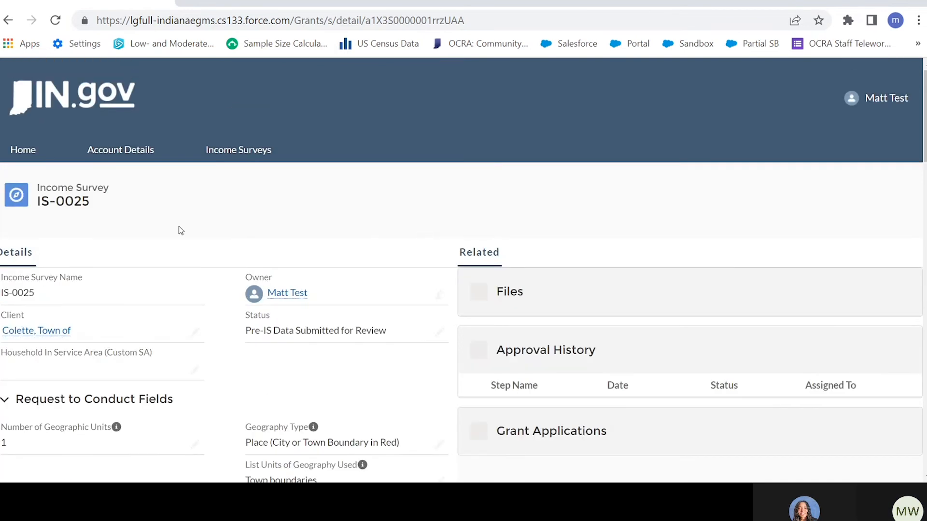
scroll(460, 268, down, 5)
scroll(459, 269, up, 4)
click(57, 22)
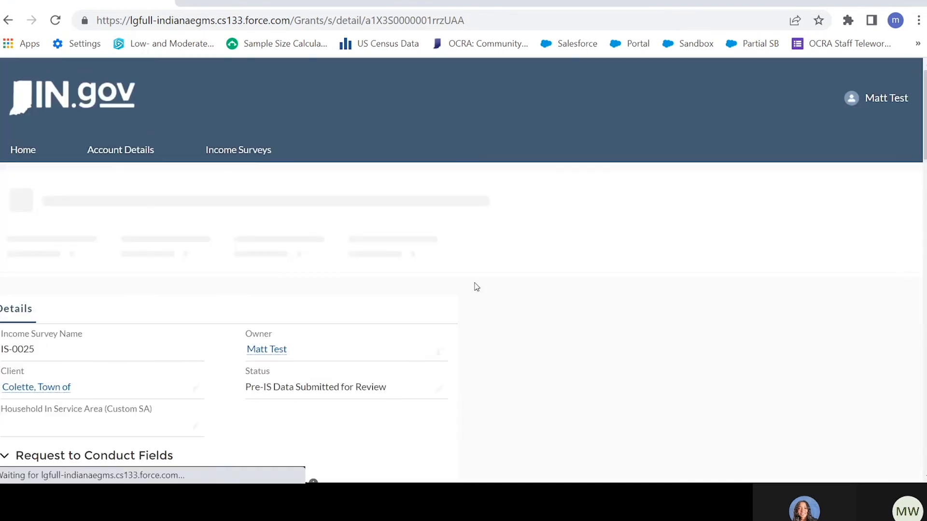
- Examine the submitted record's status, approval history, Prior to First Contact fields, final calculations and income limits
scroll(430, 303, down, 3)
scroll(428, 299, down, 11)
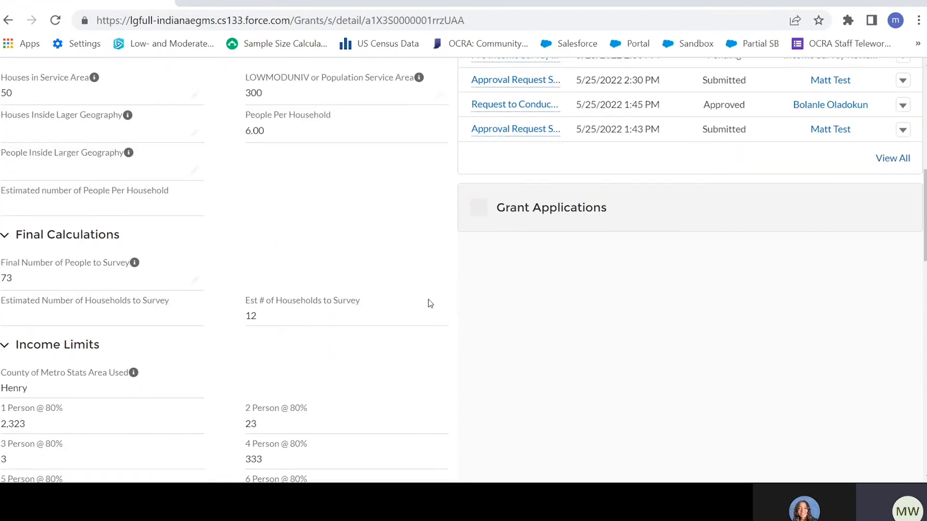
scroll(428, 267, up, 10)
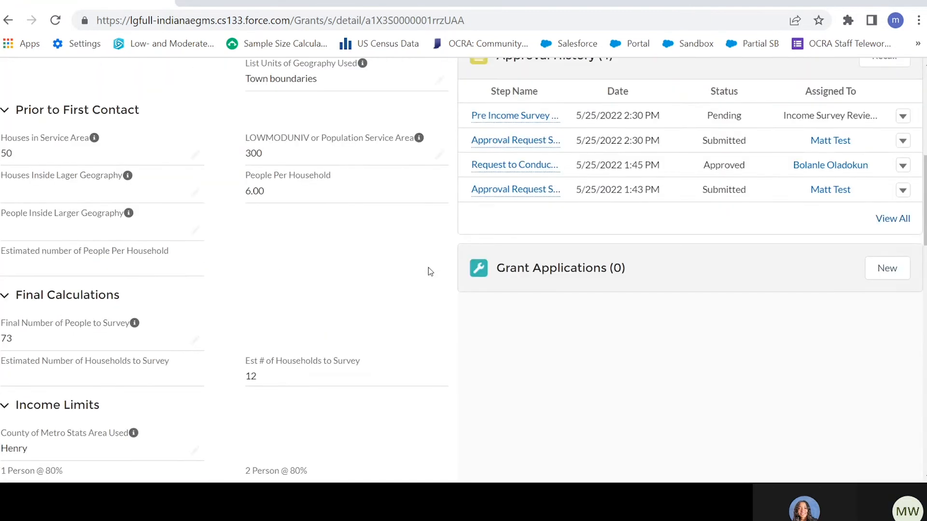
scroll(414, 288, up, 4)
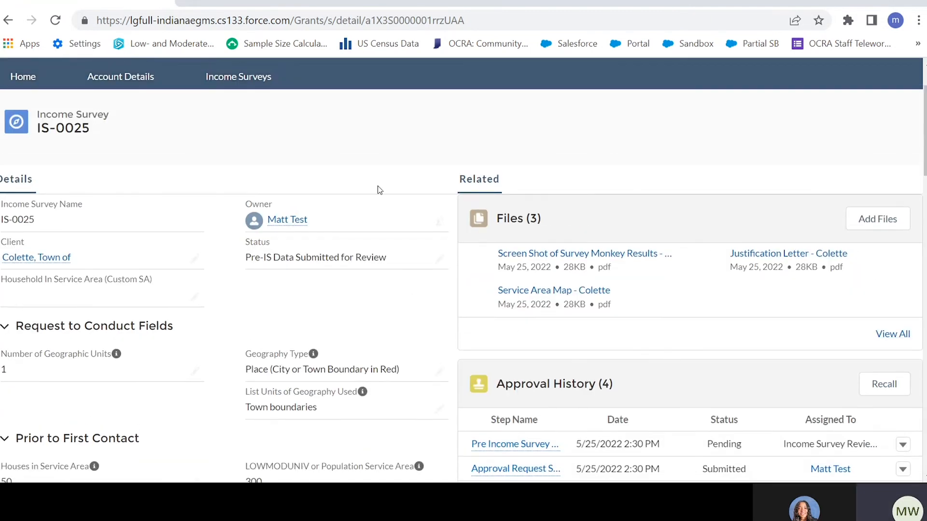
scroll(415, 329, down, 8)
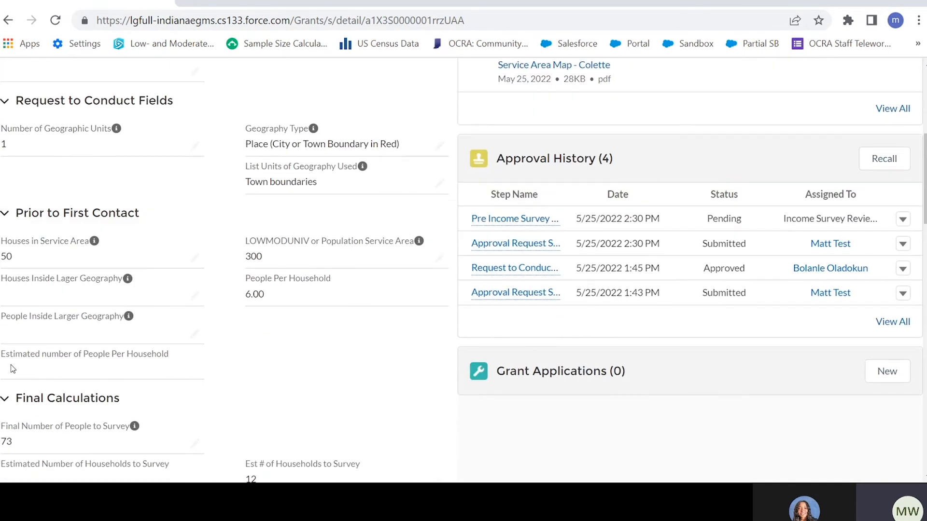
scroll(422, 391, down, 3)
scroll(492, 390, down, 2)
scroll(494, 343, up, 4)
scroll(474, 372, up, 3)
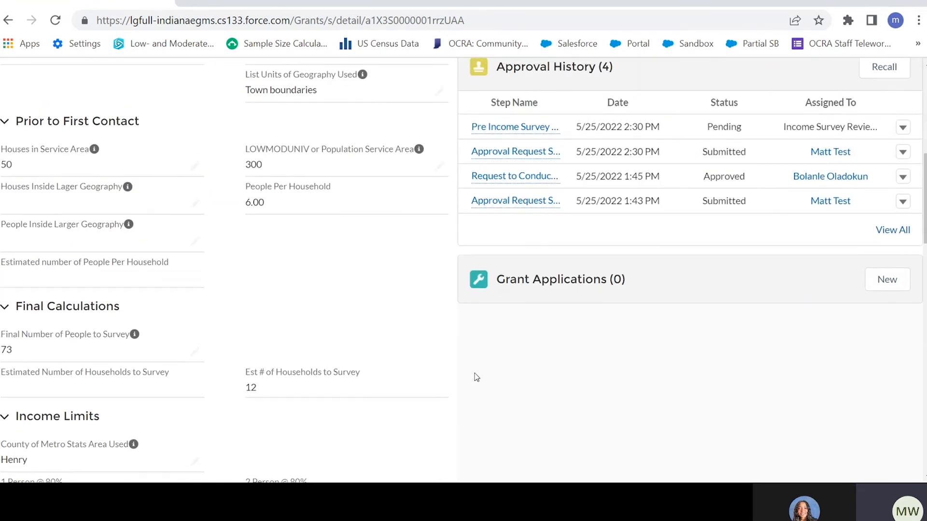
- Review IS-0025's status, approval history, Request to Conduct fields, final calculations and income limits
scroll(474, 377, up, 2)
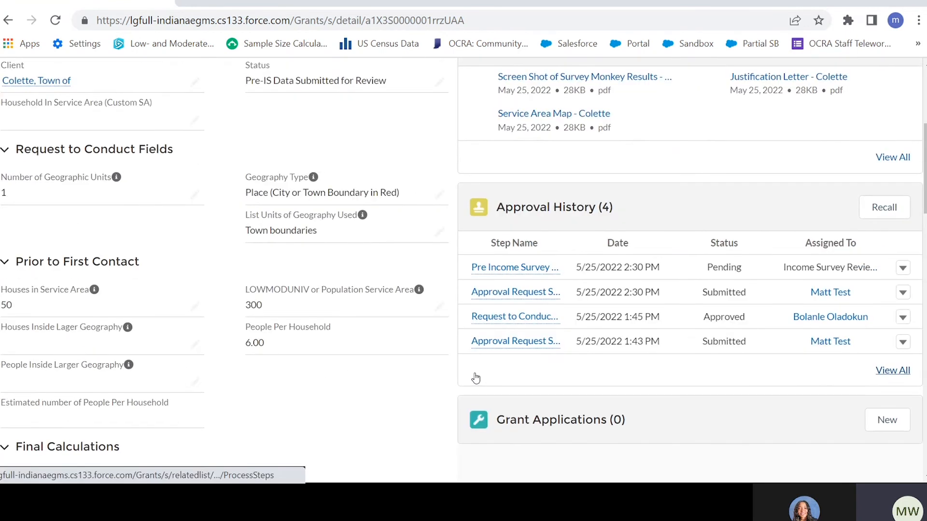
scroll(474, 374, down, 7)
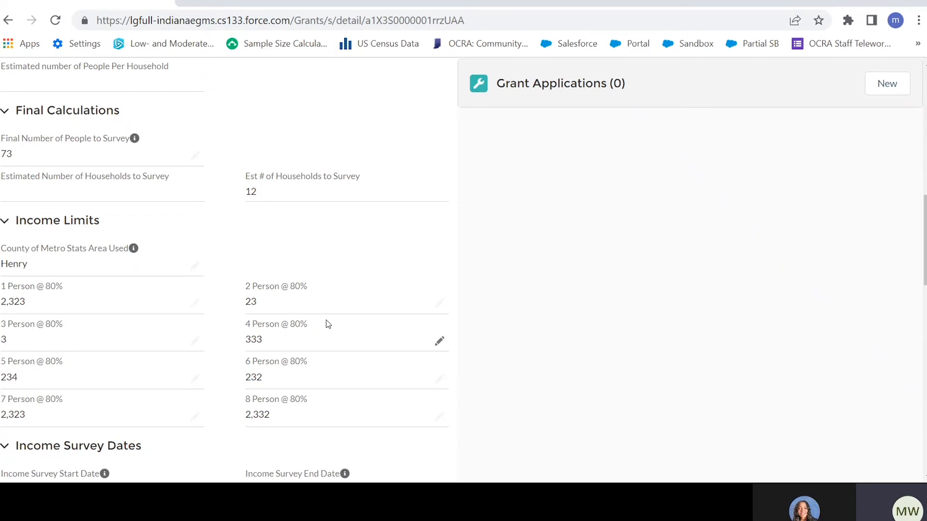
scroll(325, 322, up, 1)
scroll(304, 302, up, 8)
scroll(300, 294, up, 1)
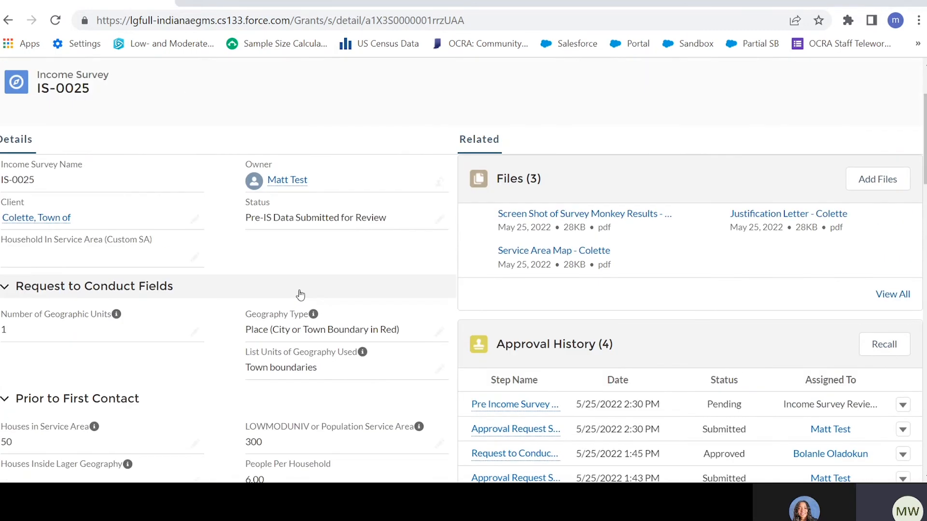
scroll(300, 295, up, 3)
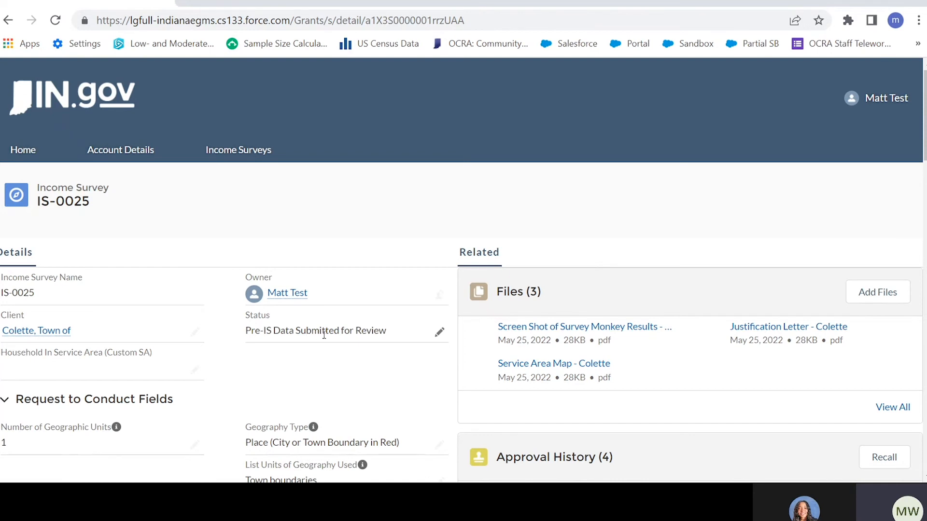
click(375, 397)
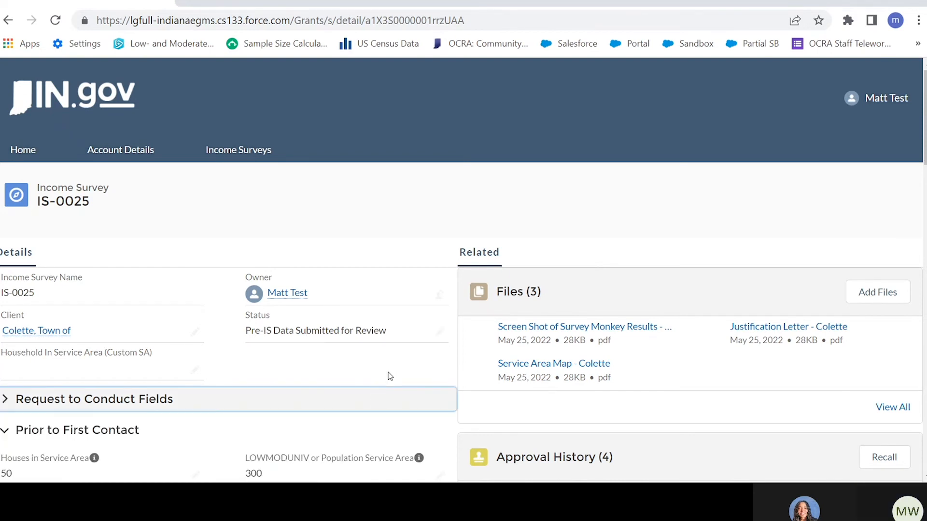
click(362, 399)
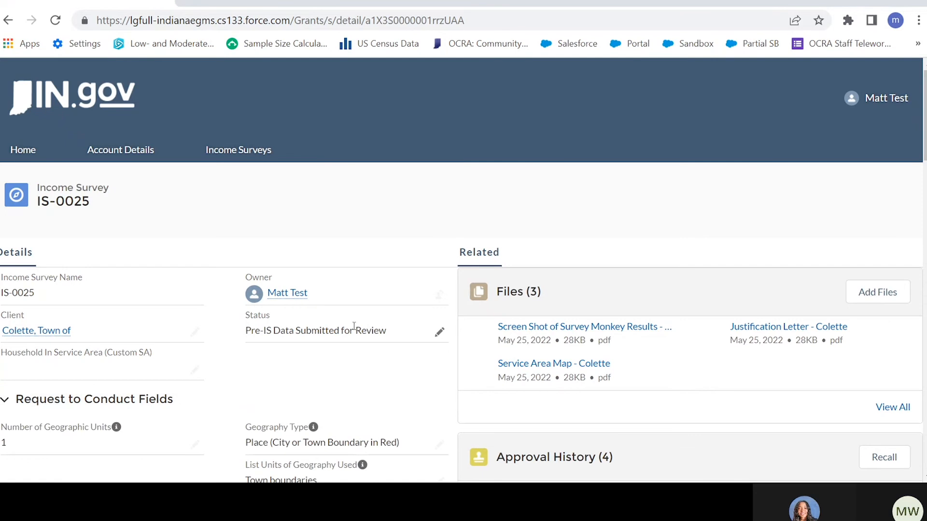
scroll(419, 334, down, 3)
scroll(438, 374, up, 3)
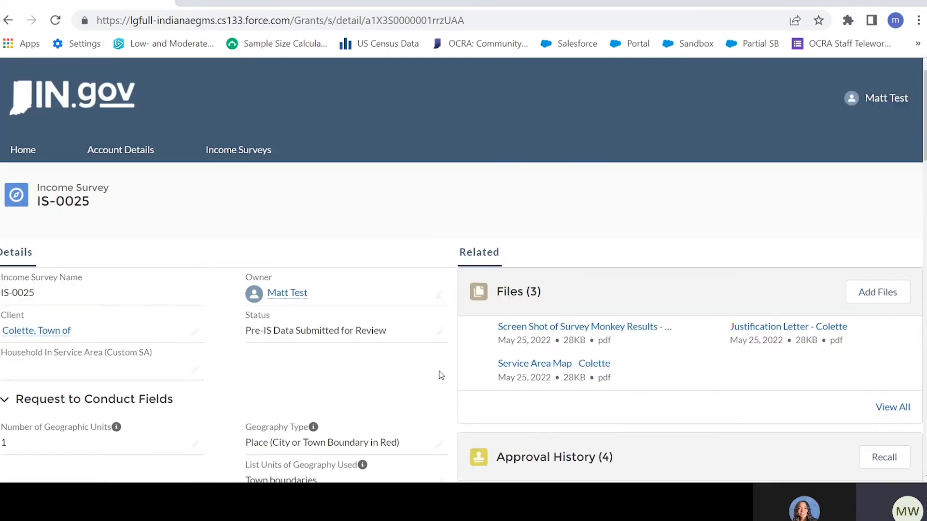
scroll(438, 374, down, 3)
scroll(440, 376, up, 3)
- Open income survey IS-0026 from the income surveys list, expand its Custom Service Area section and look over its fields
click(223, 150)
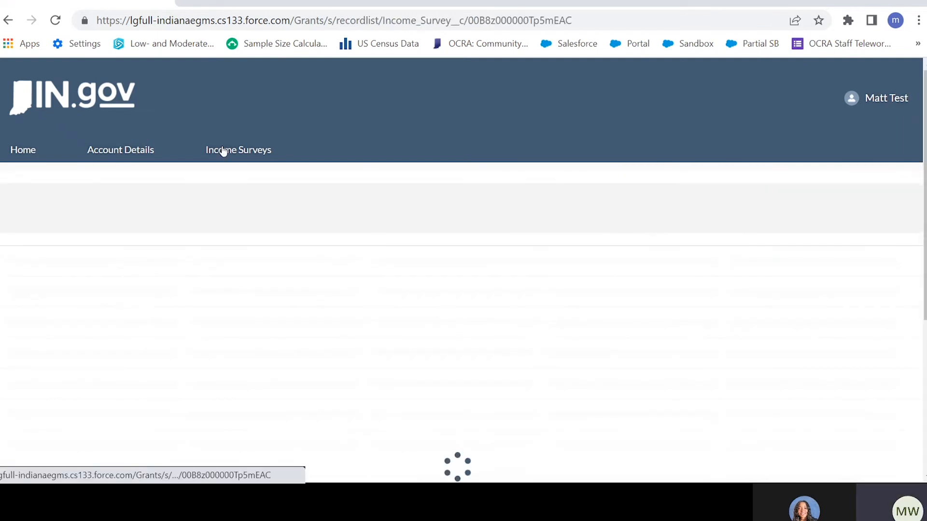
scroll(289, 192, down, 2)
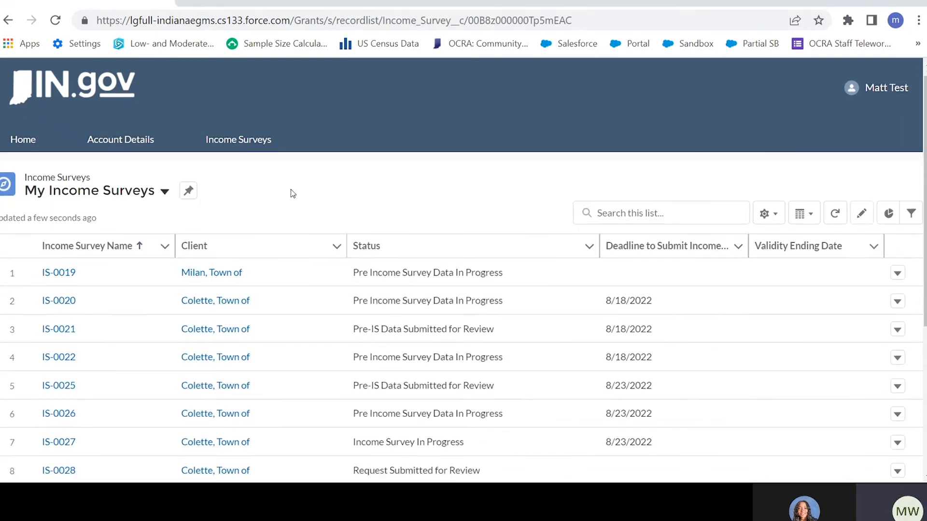
click(63, 358)
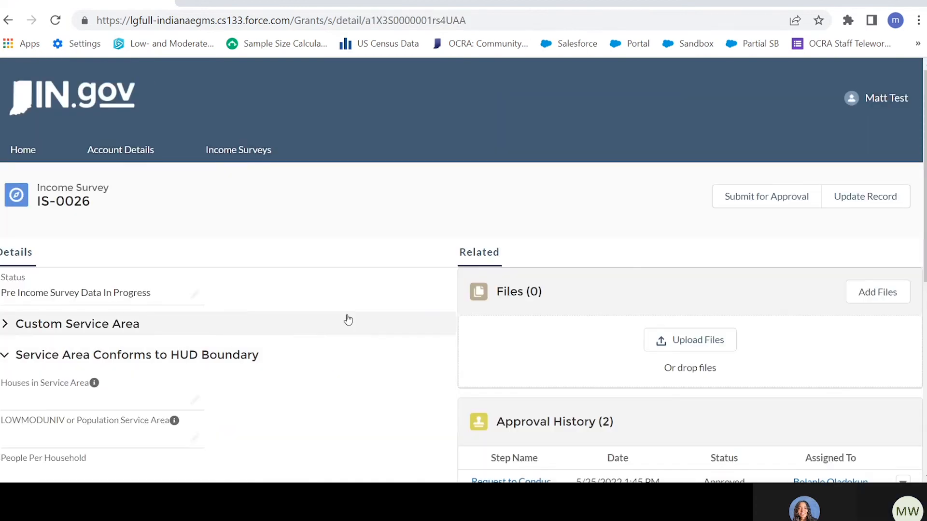
click(293, 331)
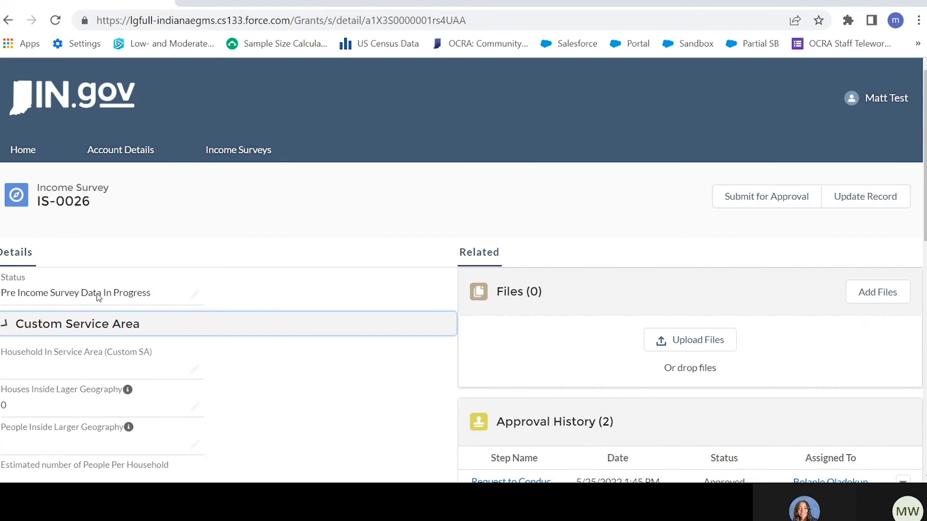
scroll(256, 340, down, 3)
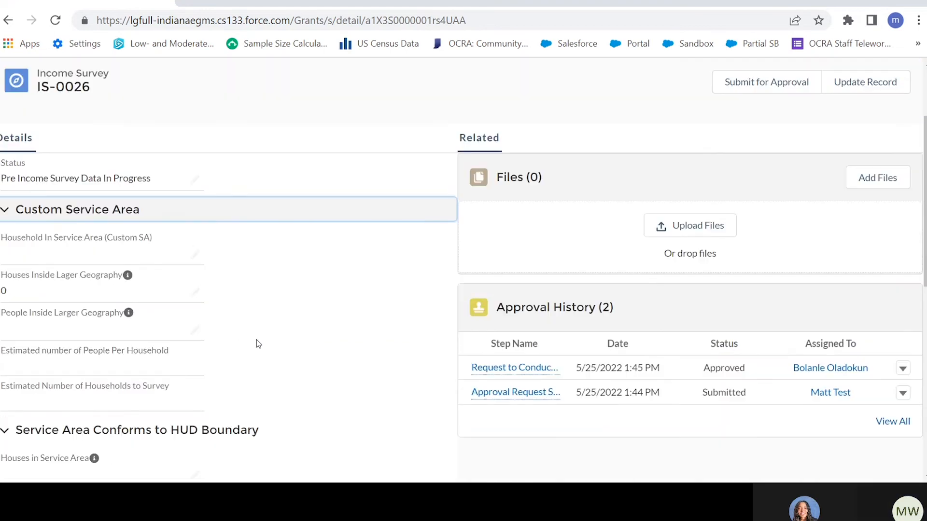
scroll(212, 284, down, 7)
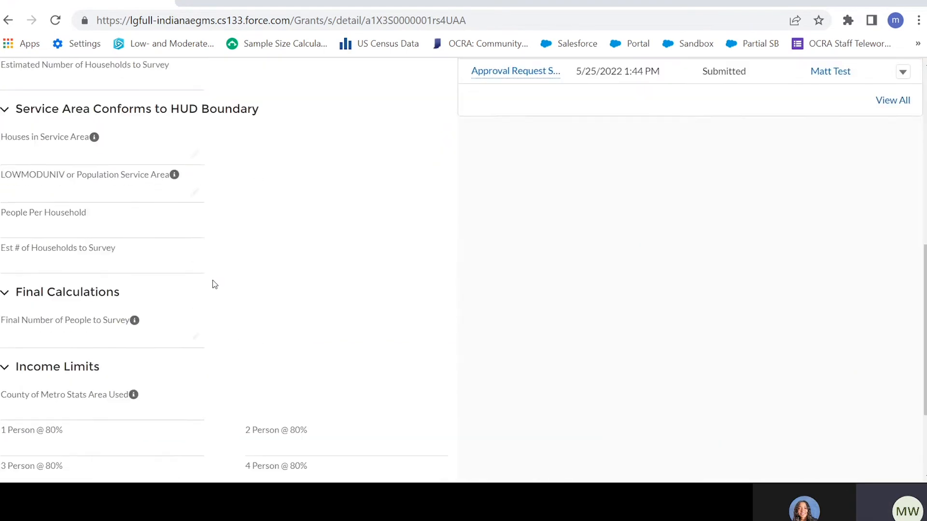
scroll(212, 284, up, 10)
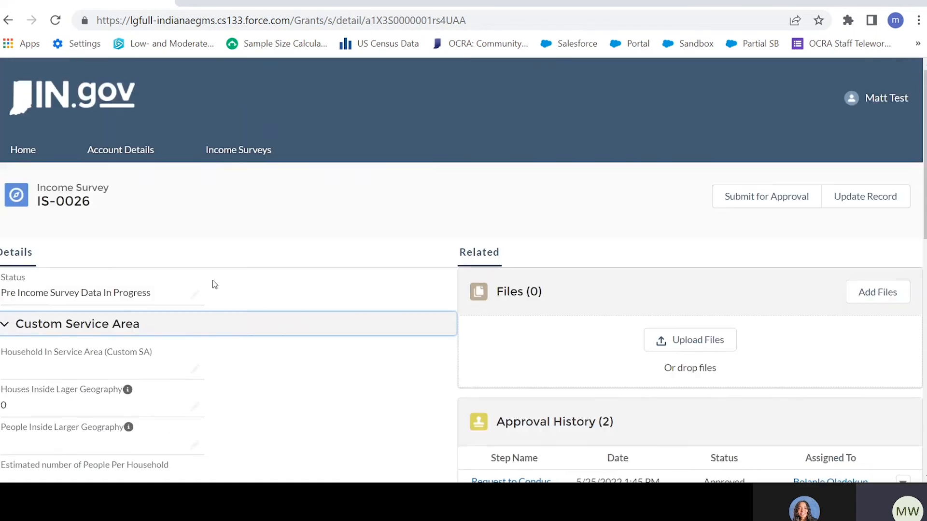
scroll(212, 284, down, 1)
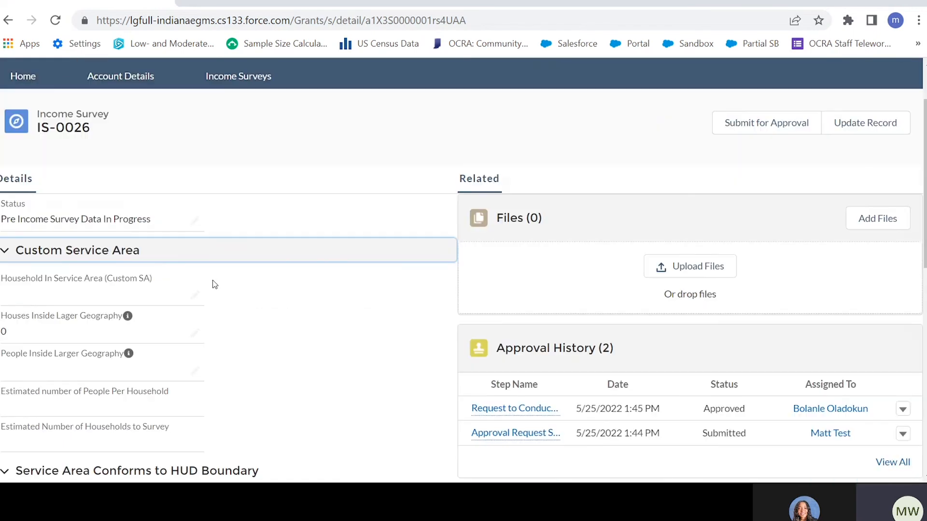
- Start updating the IS-0026 record and set Households In Service Area to 50
click(849, 126)
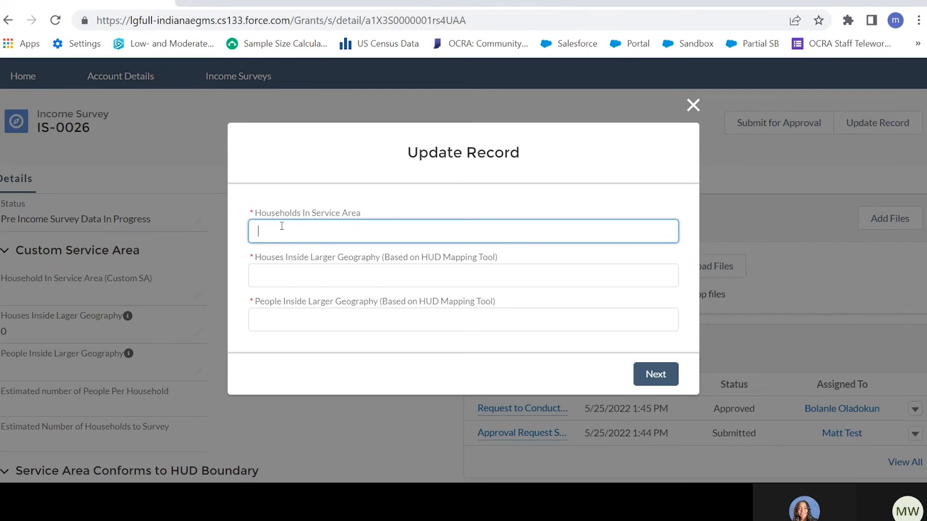
click(313, 227)
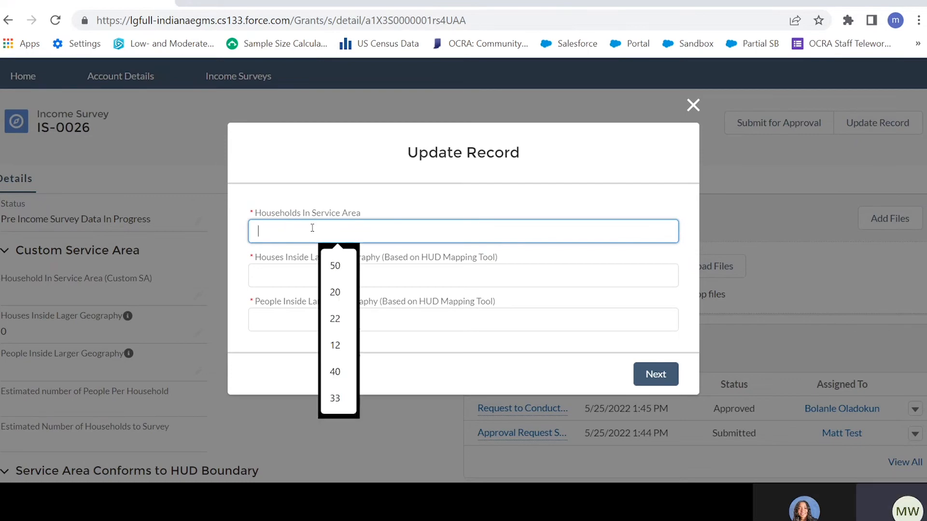
click(346, 264)
click(458, 250)
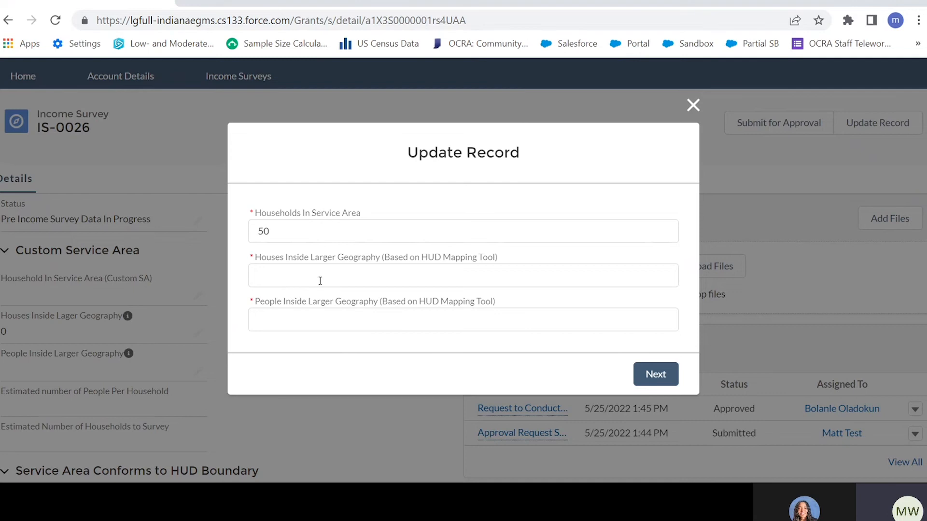
- Set Houses Inside Larger Geography to 200 in the record update
click(351, 281)
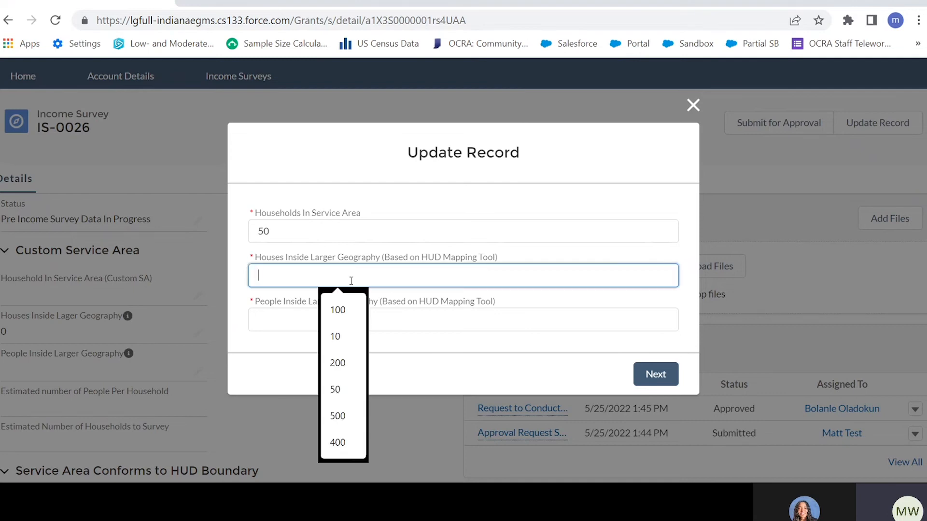
click(558, 251)
click(498, 267)
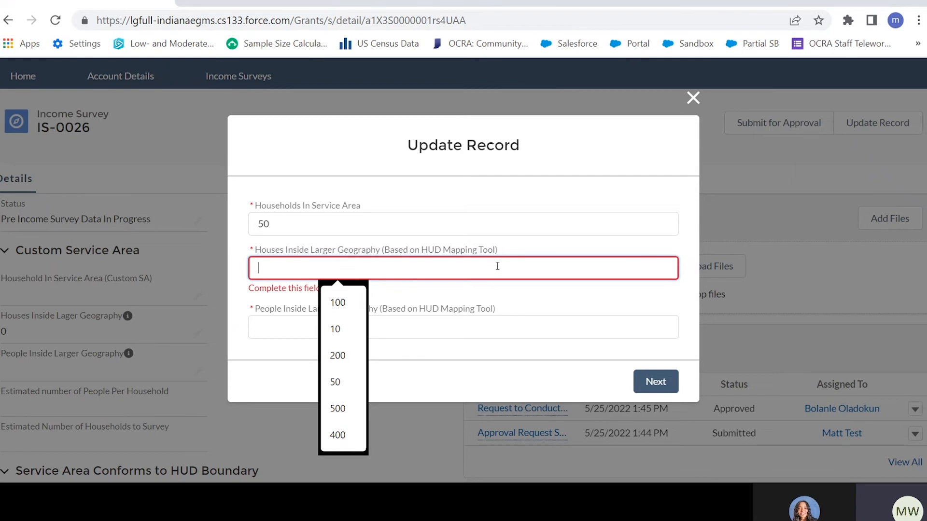
click(345, 356)
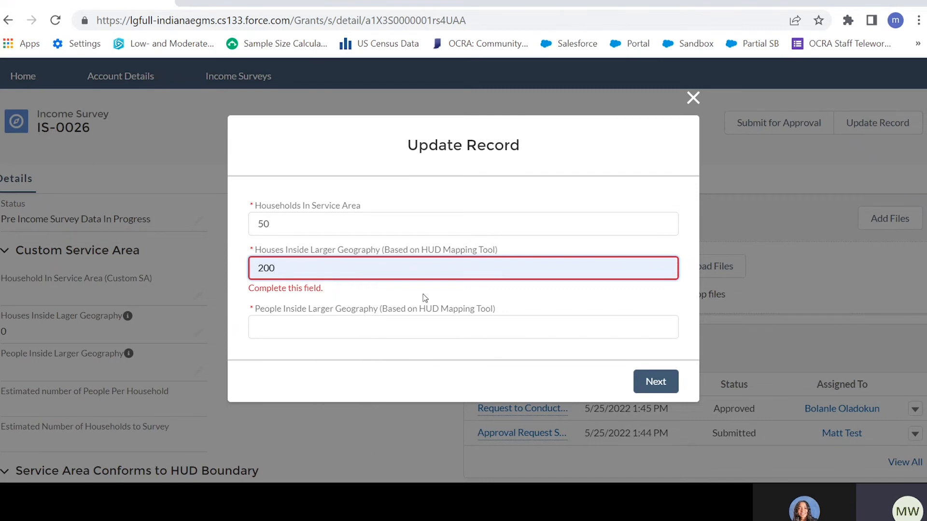
click(423, 294)
- Set People Inside Larger Geography to 400 and proceed to the calculated population value
click(363, 329)
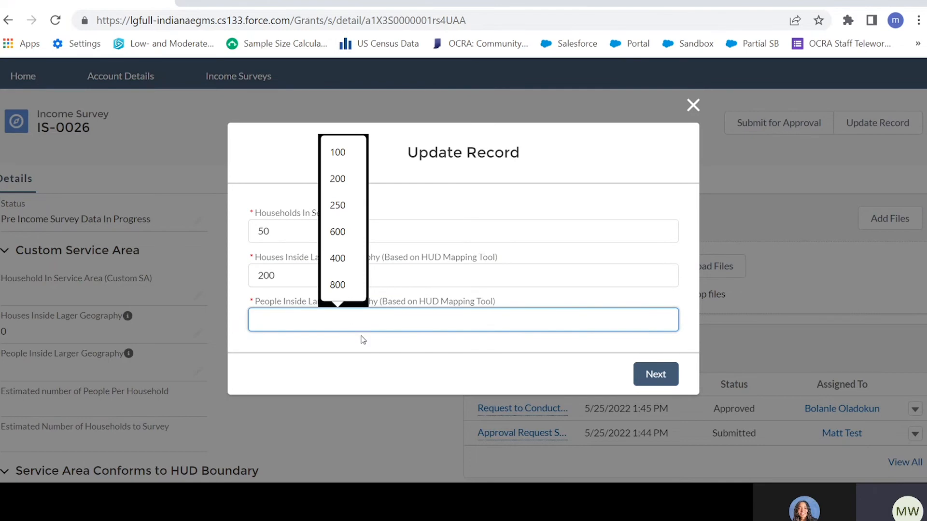
click(363, 358)
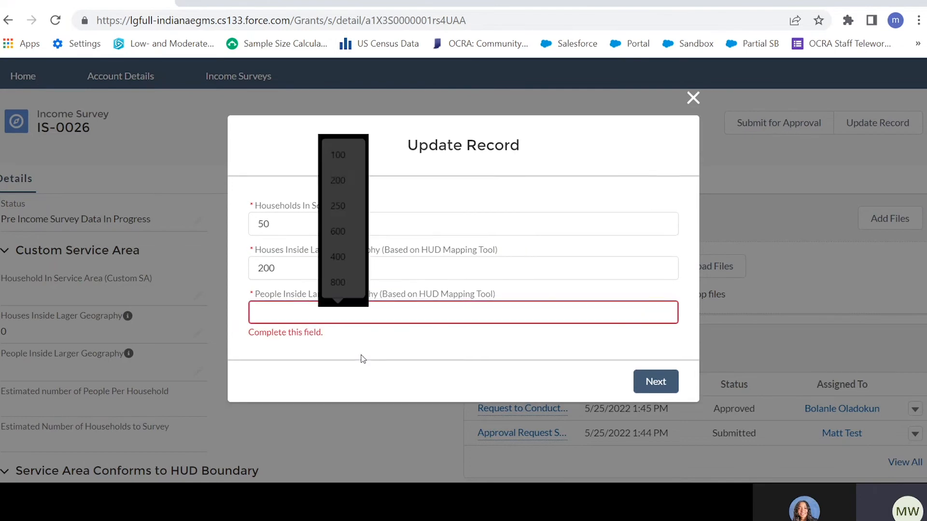
click(381, 310)
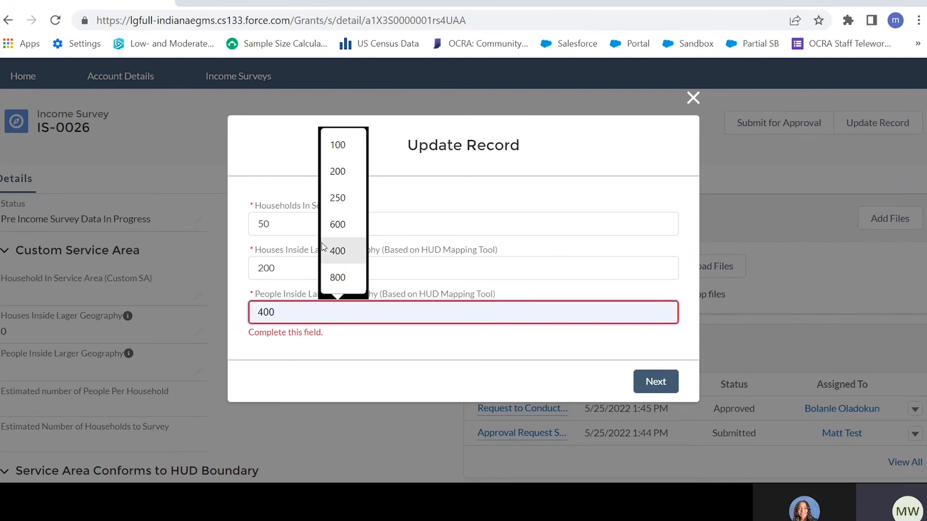
click(348, 250)
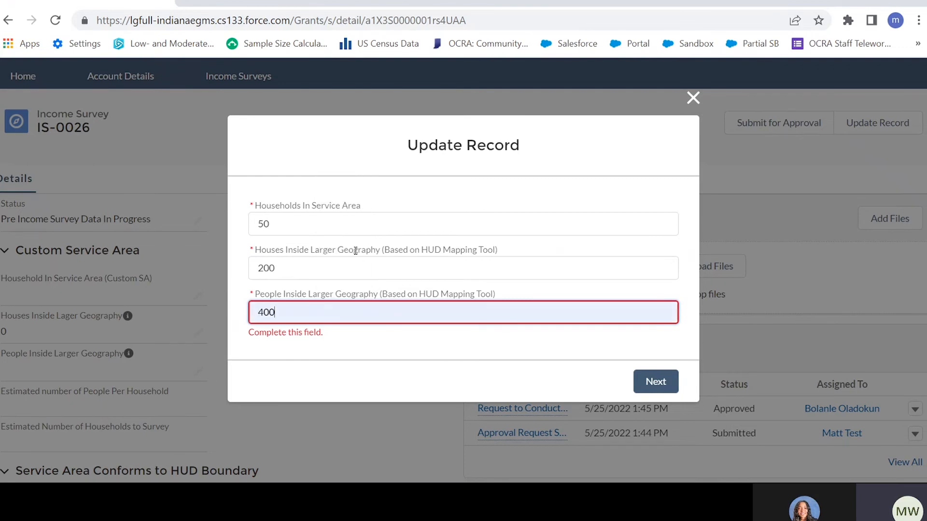
click(393, 349)
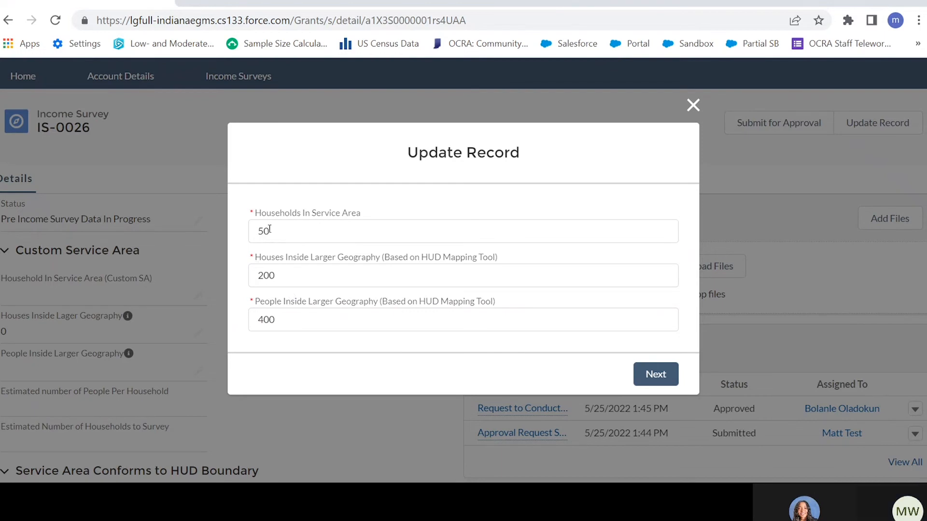
click(648, 376)
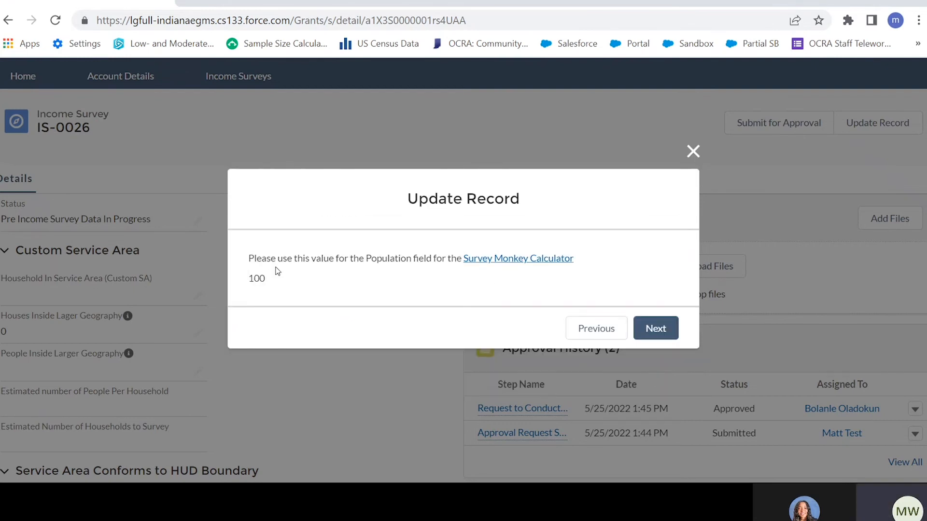
- Open the linked Survey Monkey calculator and enter 100 as the population size
drag(261, 283, 248, 285)
click(526, 259)
scroll(414, 355, down, 6)
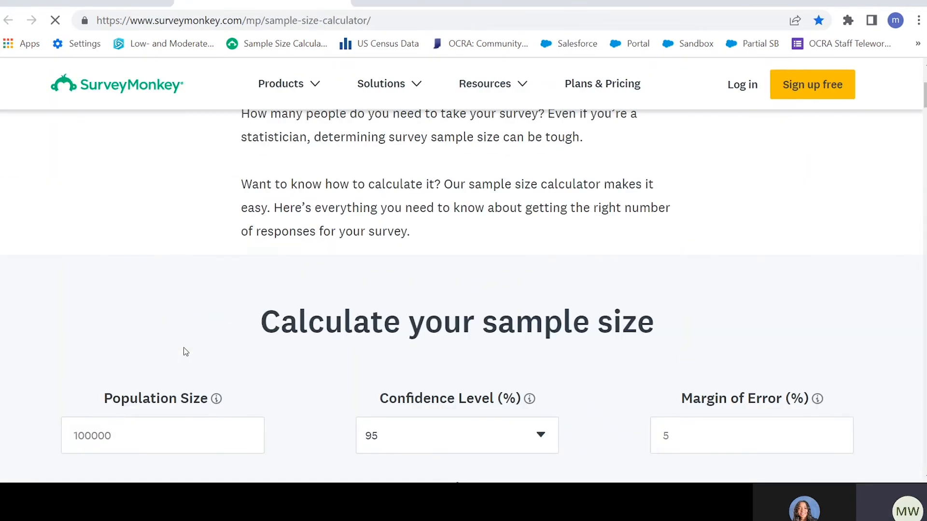
click(154, 428)
text(100)
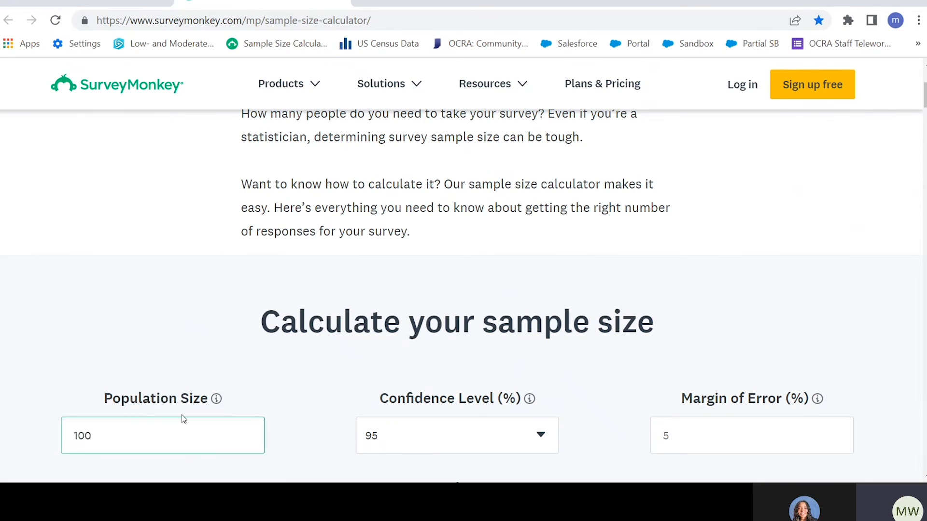
click(300, 351)
- Set the calculator's margin of error to 10% and review the resulting sample size
scroll(297, 388, down, 3)
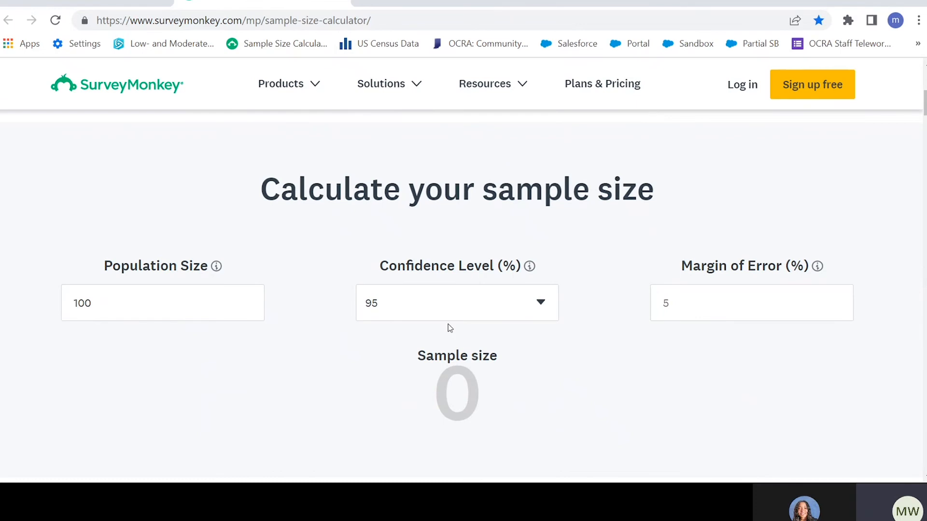
click(700, 304)
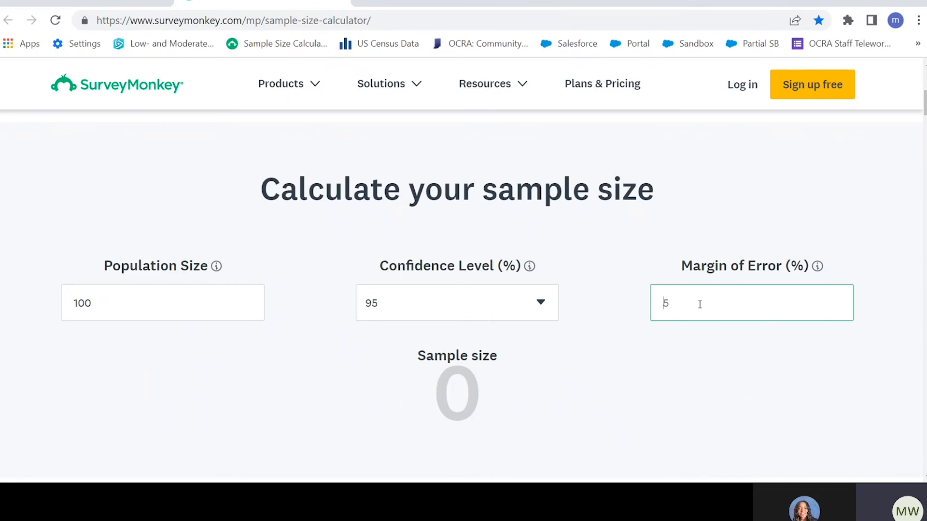
text(10)
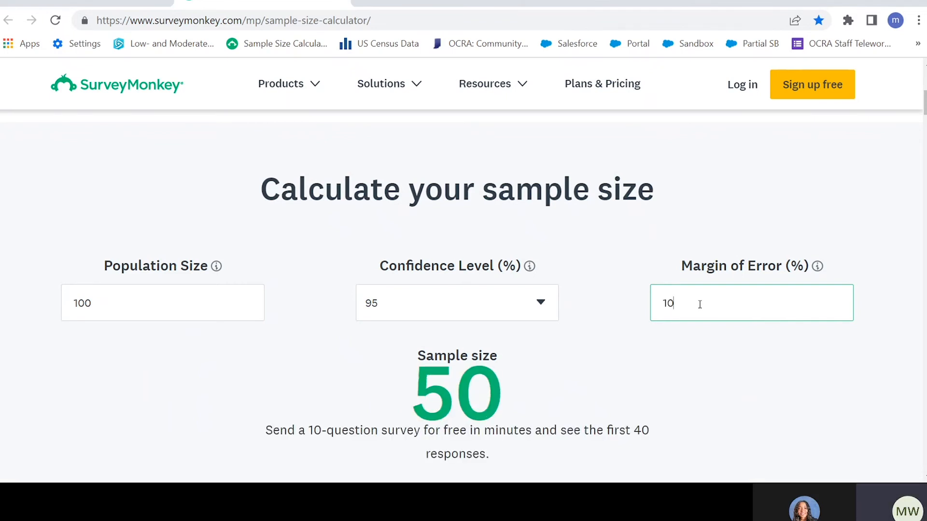
click(687, 372)
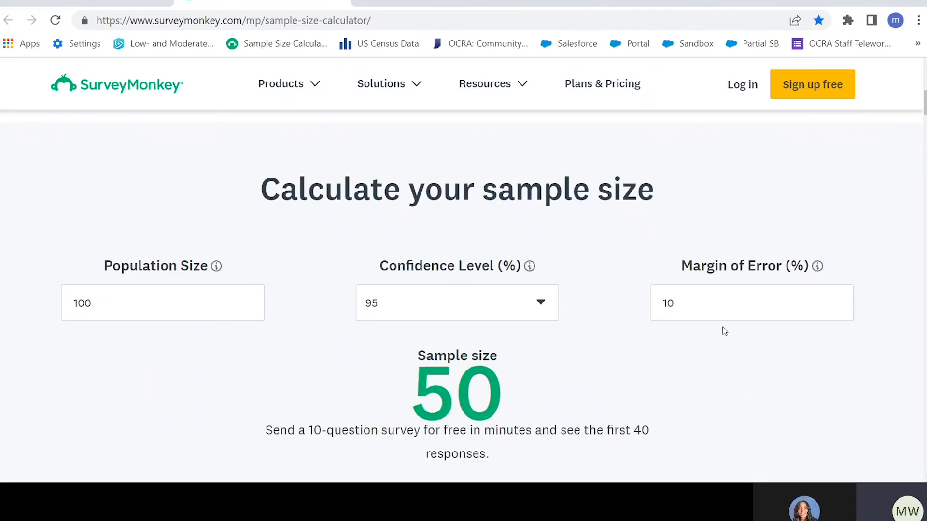
scroll(722, 326, down, 1)
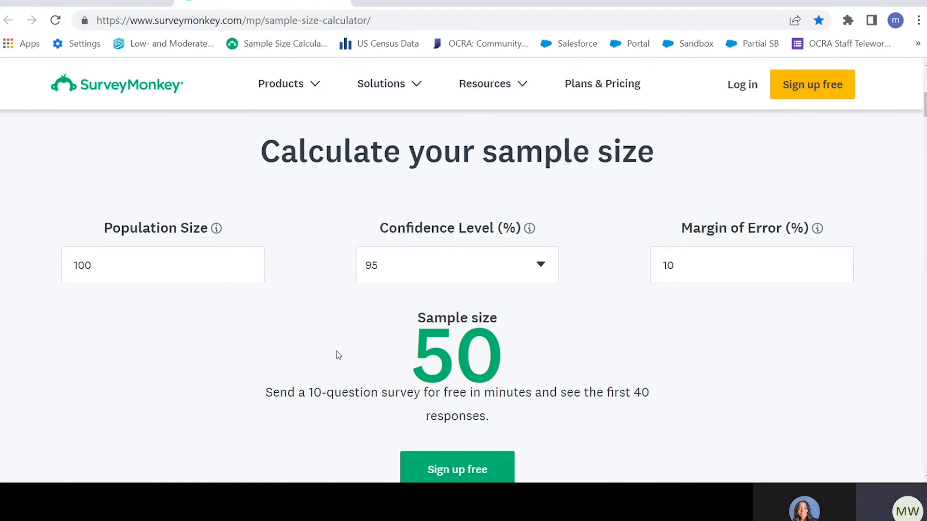
scroll(549, 348, down, 2)
scroll(552, 320, up, 5)
scroll(510, 395, down, 4)
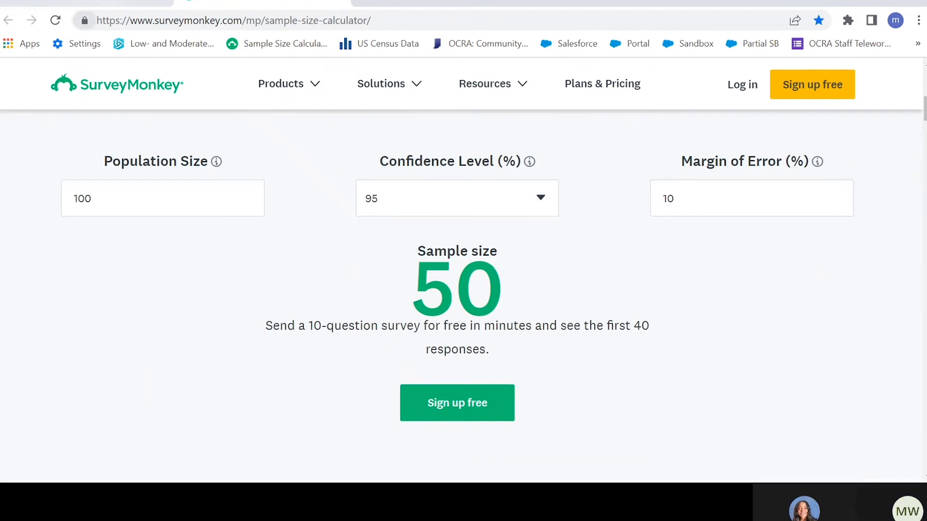
- Return to the IS-0026 record update and enter 50 as the final number of people to survey
click(116, 2)
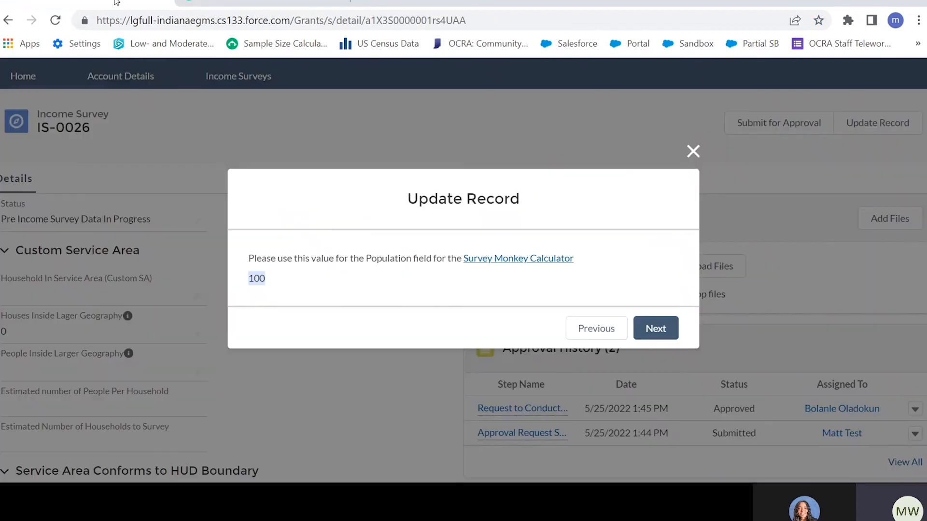
click(658, 329)
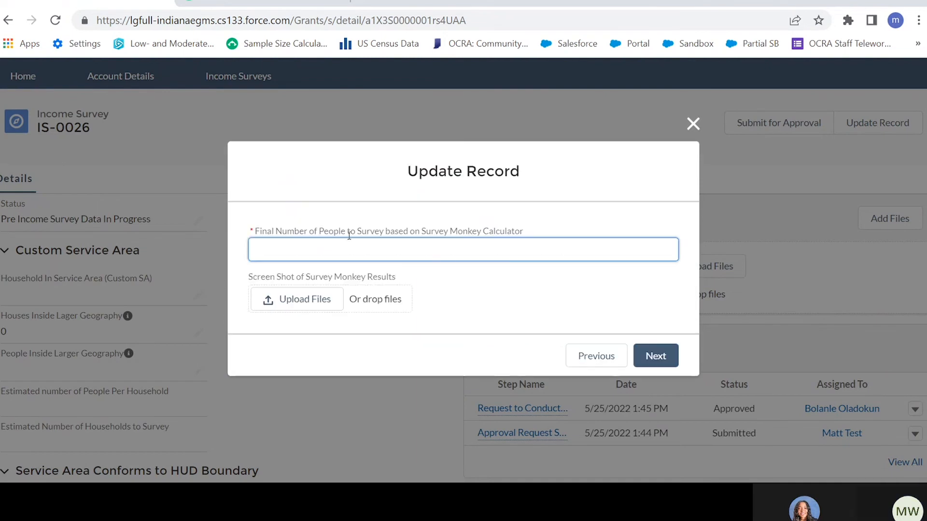
click(342, 249)
text(50)
click(504, 310)
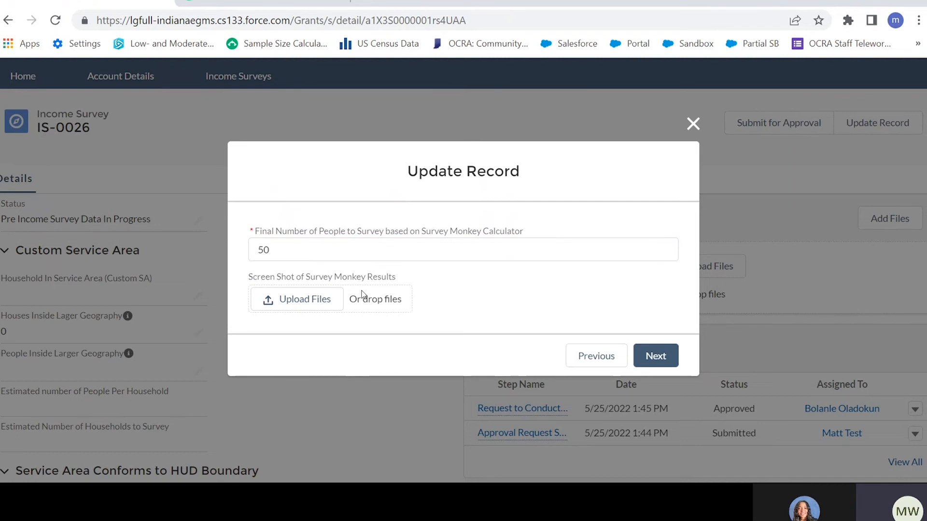
- Upload the "Screen Shot of Survey Monkey Results" PDF for Colette and proceed to the income limits
click(304, 302)
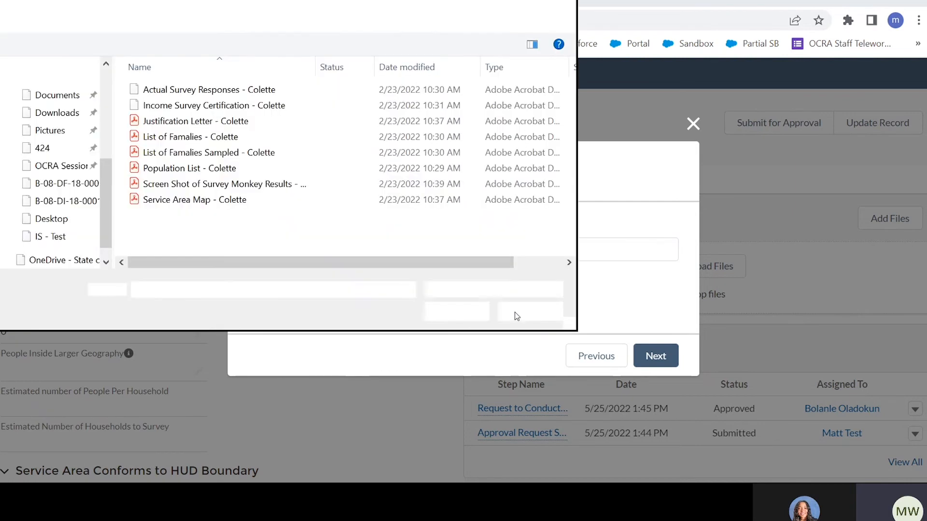
double_click(214, 185)
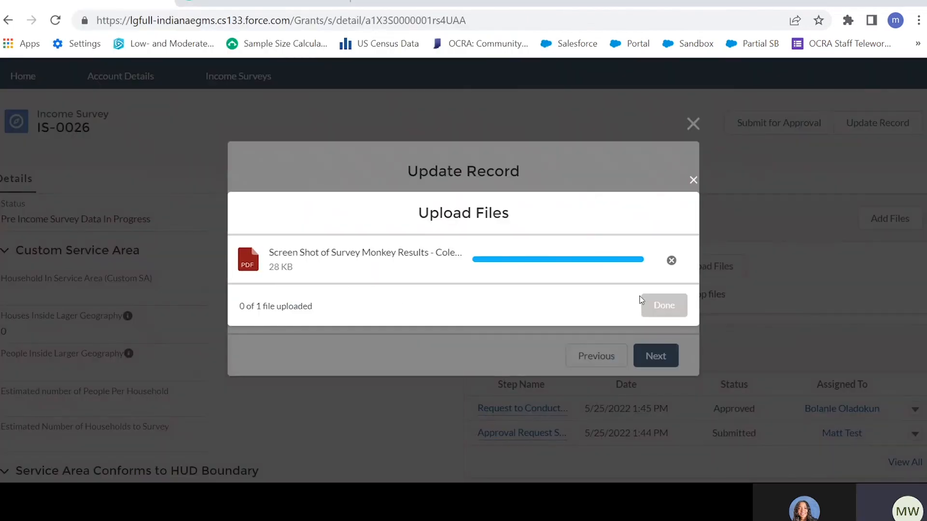
click(660, 306)
click(658, 362)
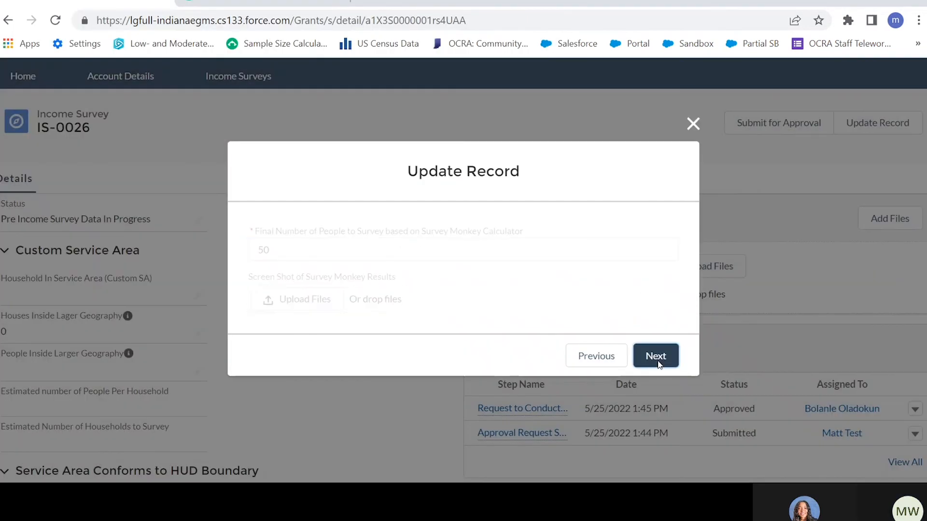
- Enter Henry as the county used, and set the 80% income limits to 22 for 1 Person and 1,234 for 3 Person
click(352, 248)
click(355, 289)
click(350, 304)
click(364, 351)
click(364, 348)
click(367, 309)
- Set both the 5 Person and 7 Person limits at 80% to 23
scroll(359, 338, down, 3)
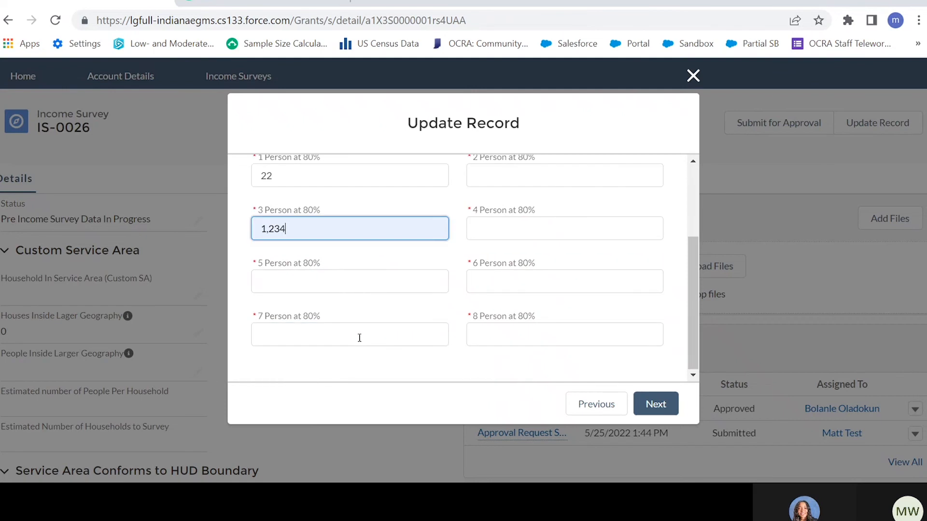
click(321, 274)
click(338, 341)
click(303, 329)
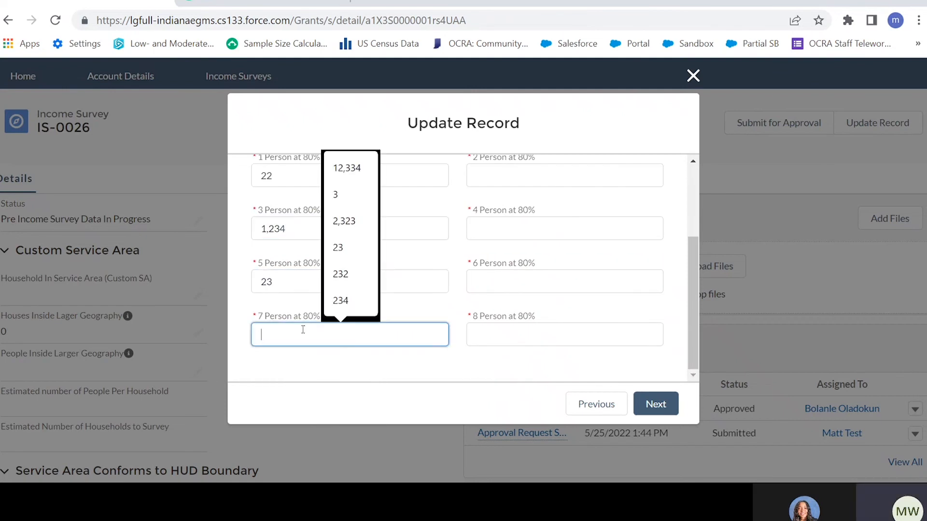
click(338, 248)
- Set the 4 Person limit at 80% to 333 and the 2 Person limit to 23
click(534, 231)
click(561, 291)
click(525, 171)
click(552, 243)
scroll(558, 264, up, 1)
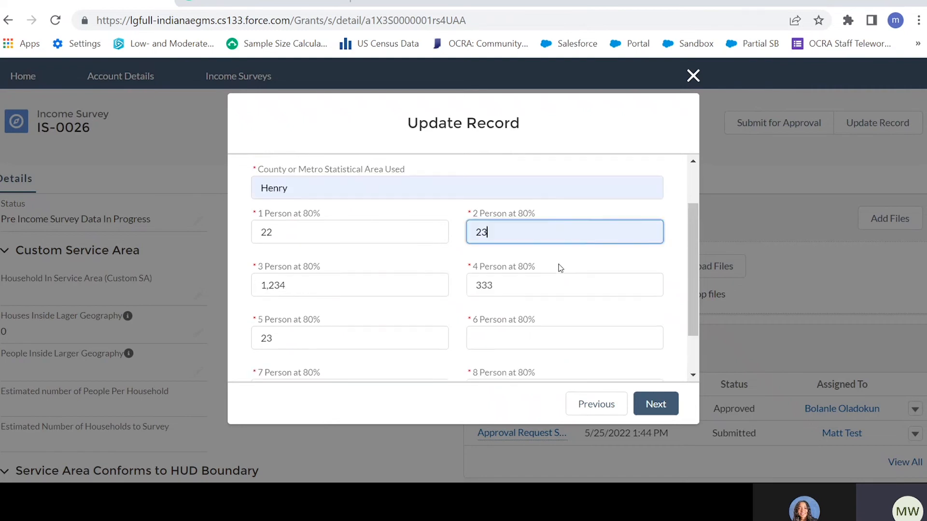
click(547, 290)
- Set the 6 Person limit at 80% to 232 and the 8 Person limit to 2,332, and finish the record update
click(537, 333)
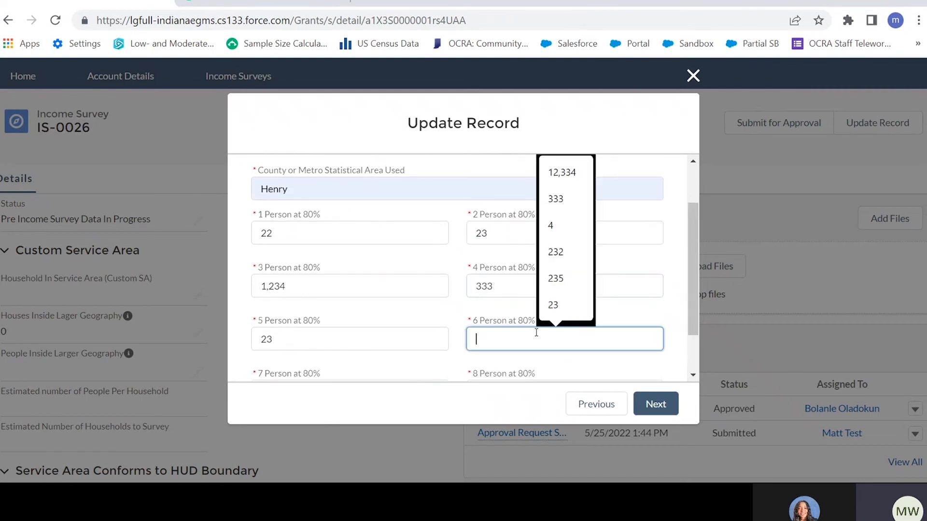
click(563, 249)
scroll(561, 190, down, 1)
click(579, 334)
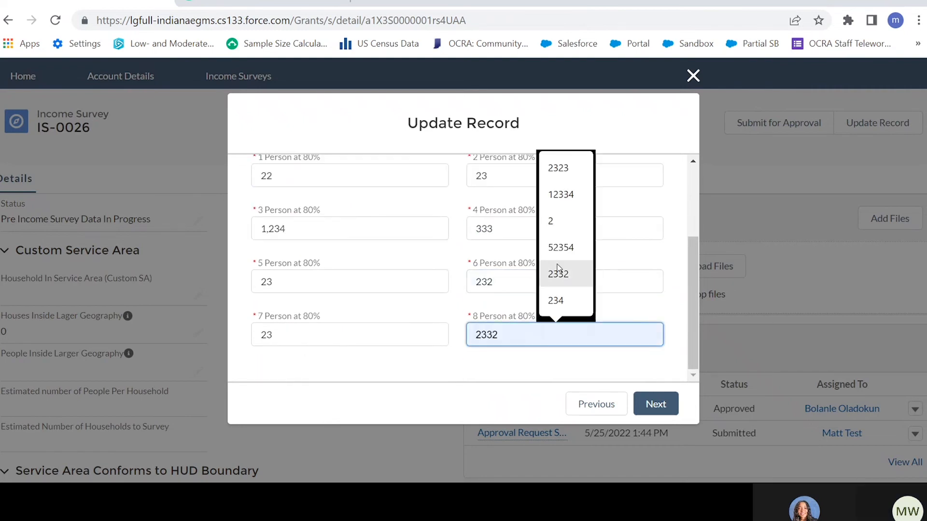
click(557, 273)
click(473, 358)
scroll(415, 213, up, 3)
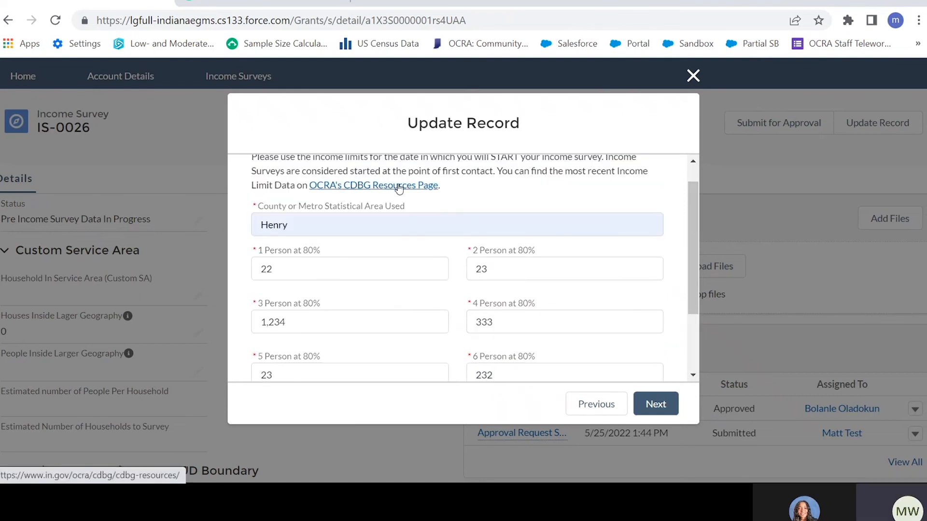
scroll(540, 321, down, 2)
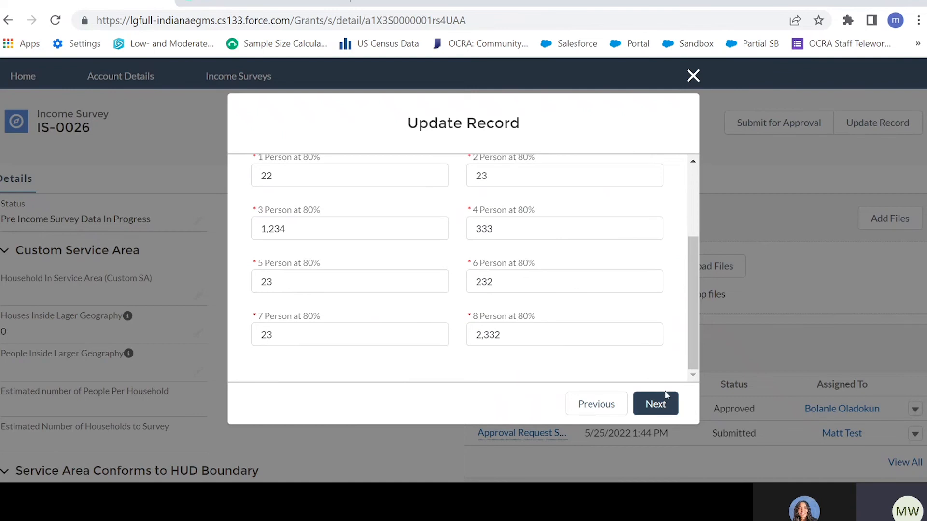
click(657, 405)
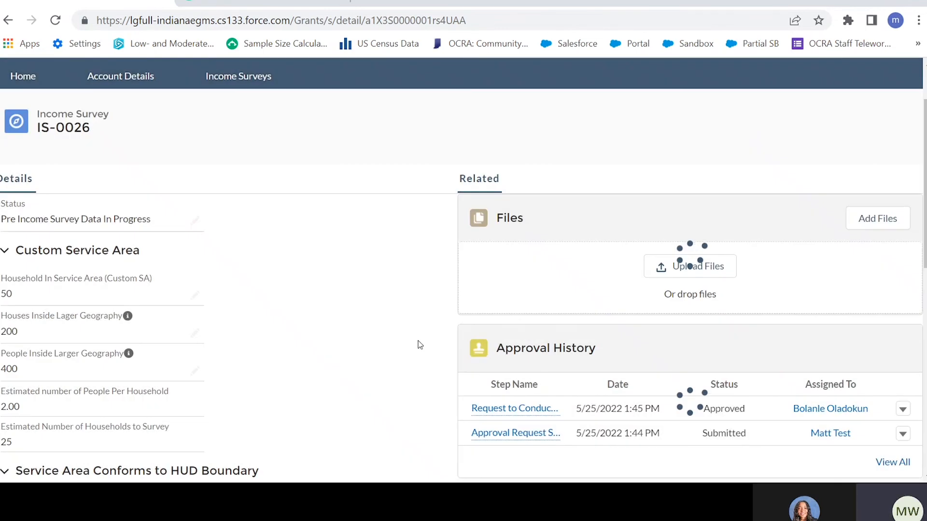
- Review the updated record's service area, final calculation and income limit sections, along with its files and approval history
scroll(418, 344, down, 1)
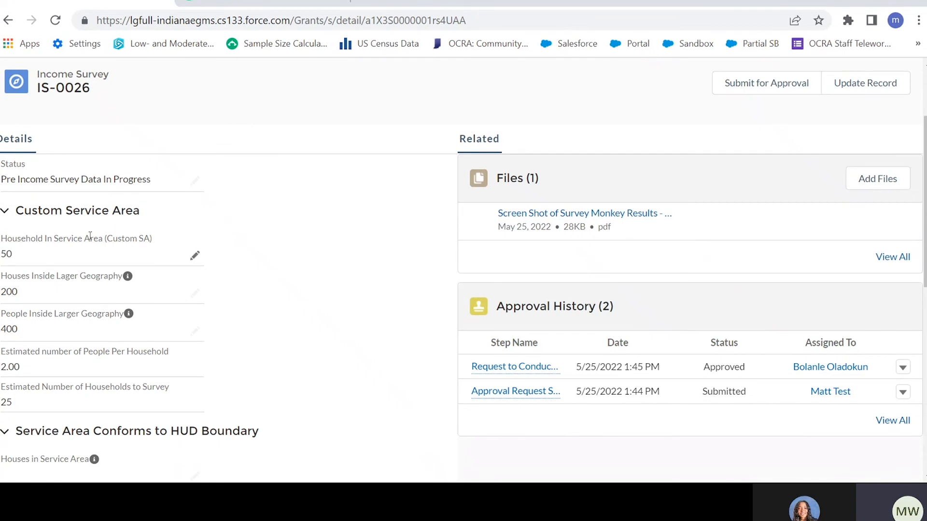
scroll(295, 332, down, 2)
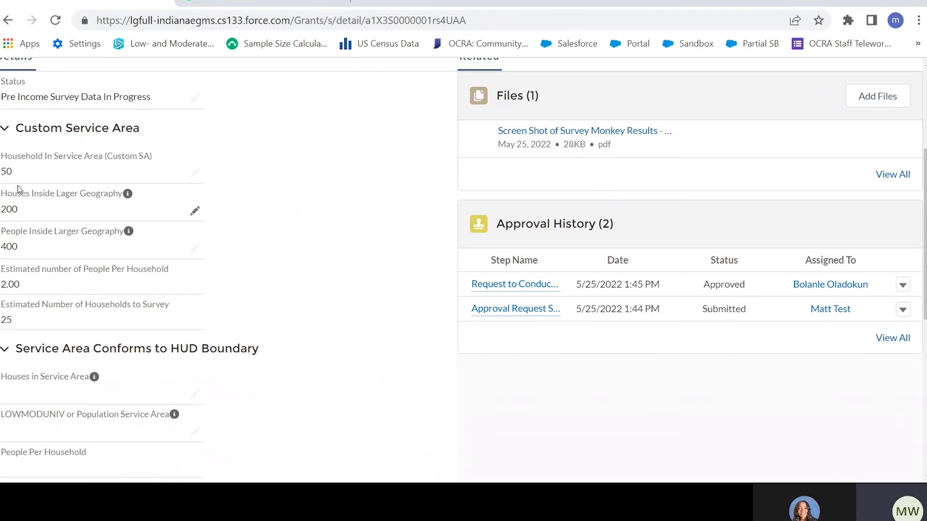
scroll(69, 295, down, 6)
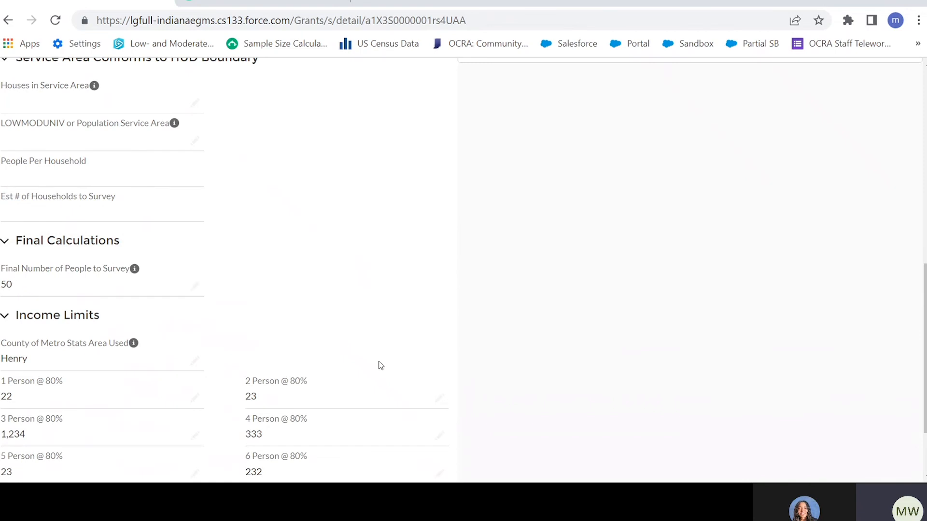
scroll(316, 263, up, 4)
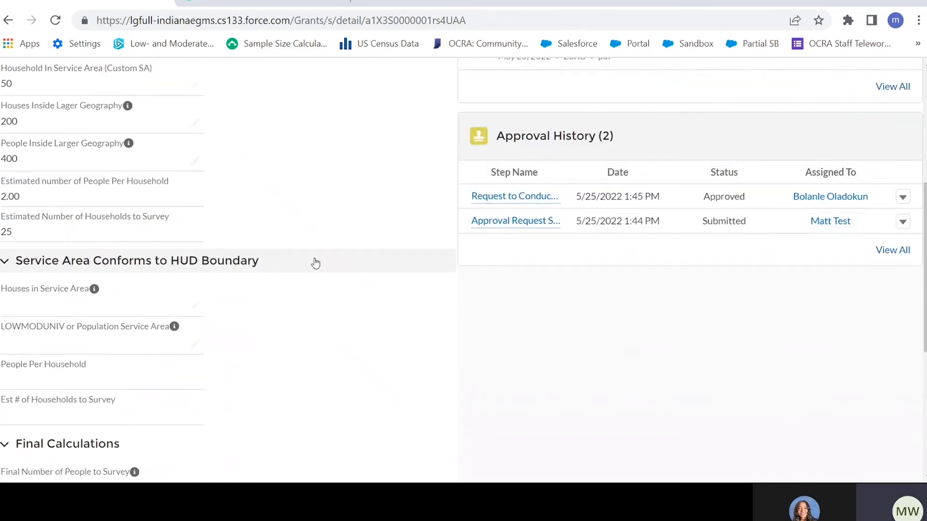
scroll(316, 263, up, 5)
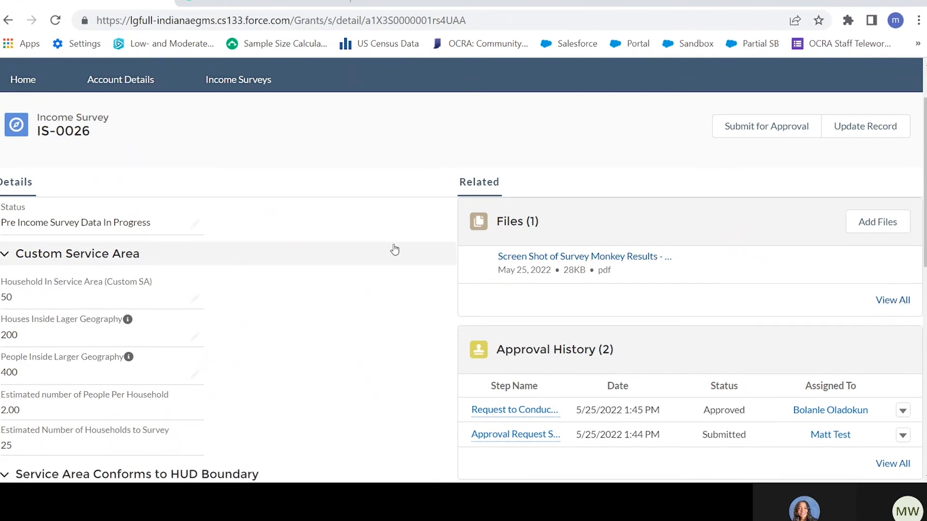
scroll(394, 249, down, 2)
scroll(395, 248, down, 2)
scroll(395, 249, up, 3)
scroll(394, 249, up, 1)
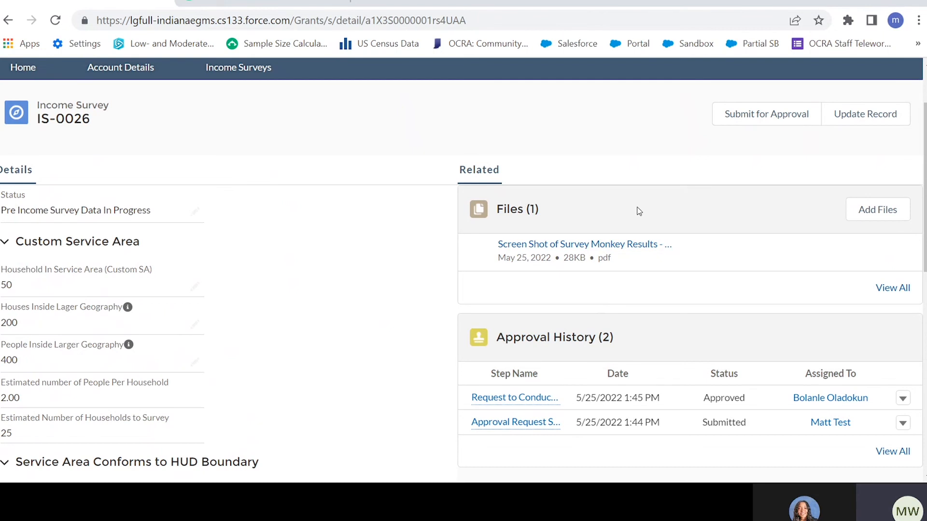
scroll(602, 230, down, 2)
scroll(601, 229, up, 1)
scroll(602, 231, down, 6)
scroll(602, 232, up, 4)
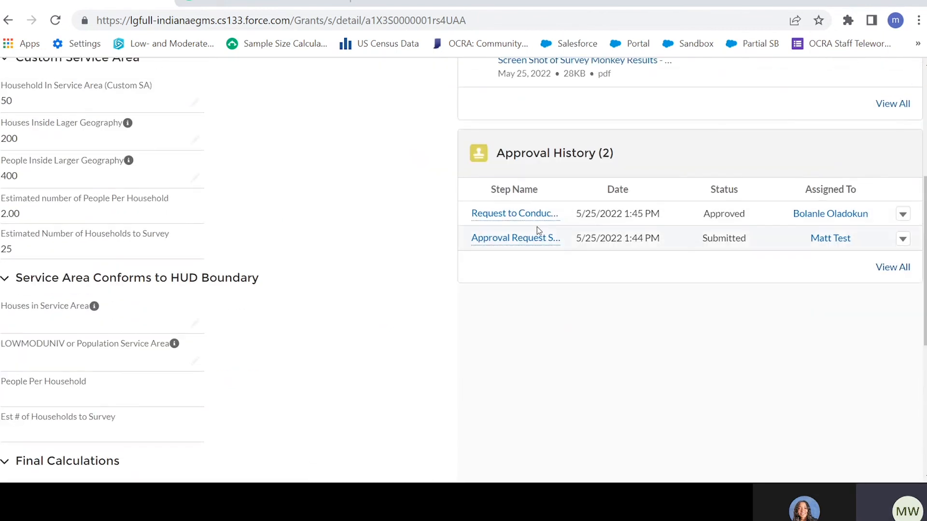
scroll(392, 221, up, 2)
scroll(366, 316, down, 8)
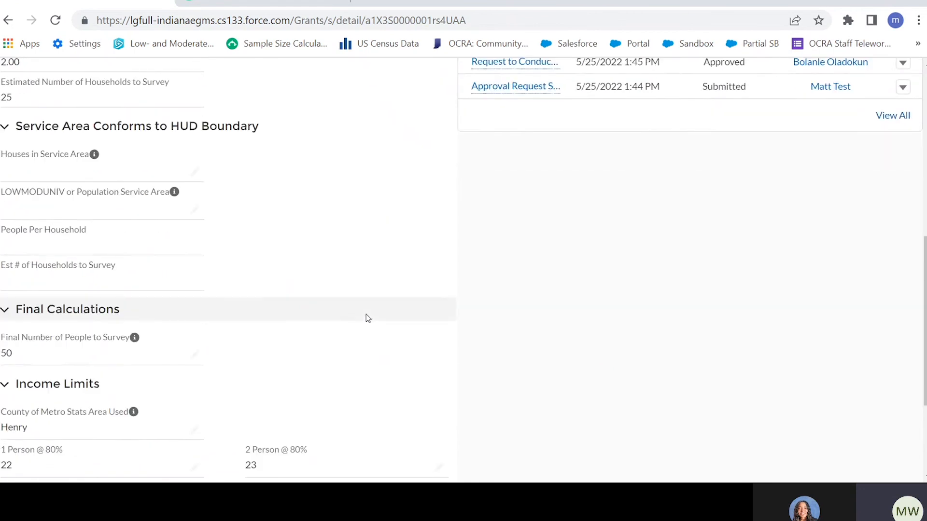
scroll(229, 282, up, 6)
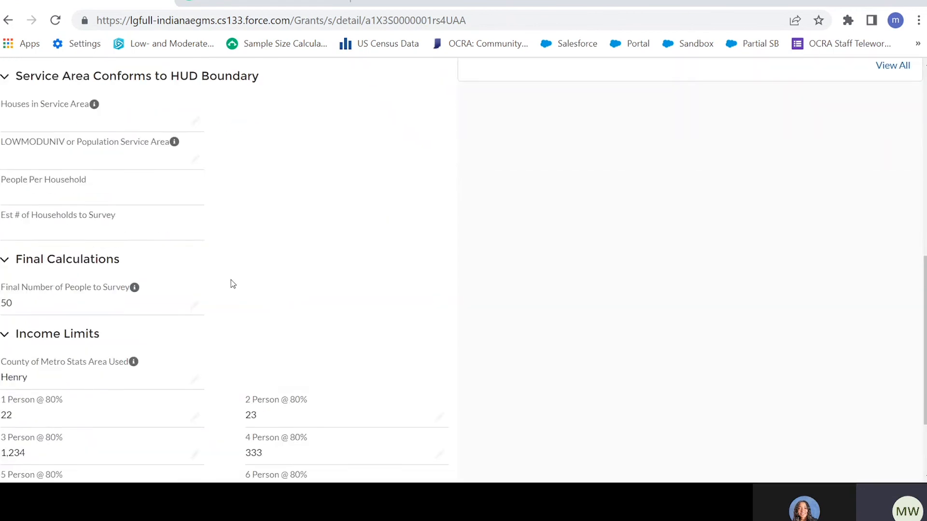
scroll(232, 285, up, 1)
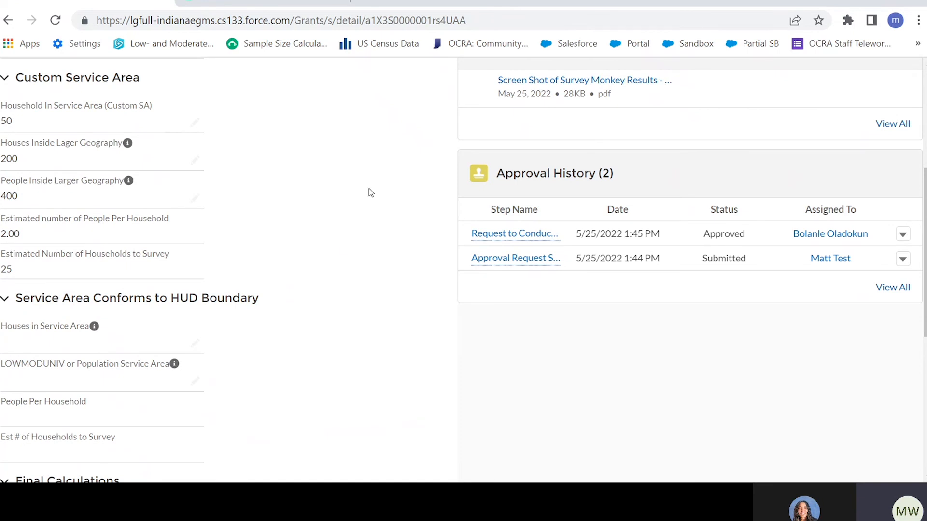
scroll(421, 311, down, 1)
scroll(421, 311, up, 1)
- Change the 1 Person @ 80% income limit to 26 directly on the record and save it
scroll(423, 312, down, 7)
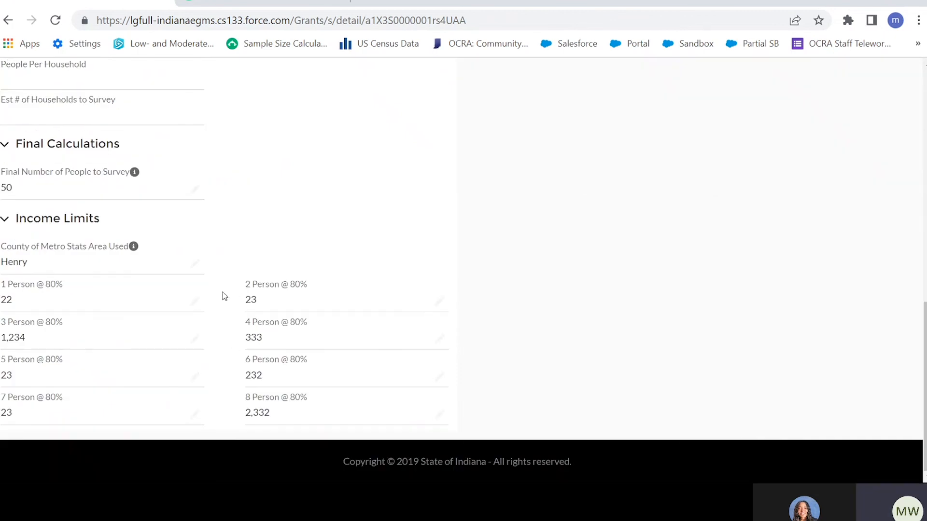
click(195, 303)
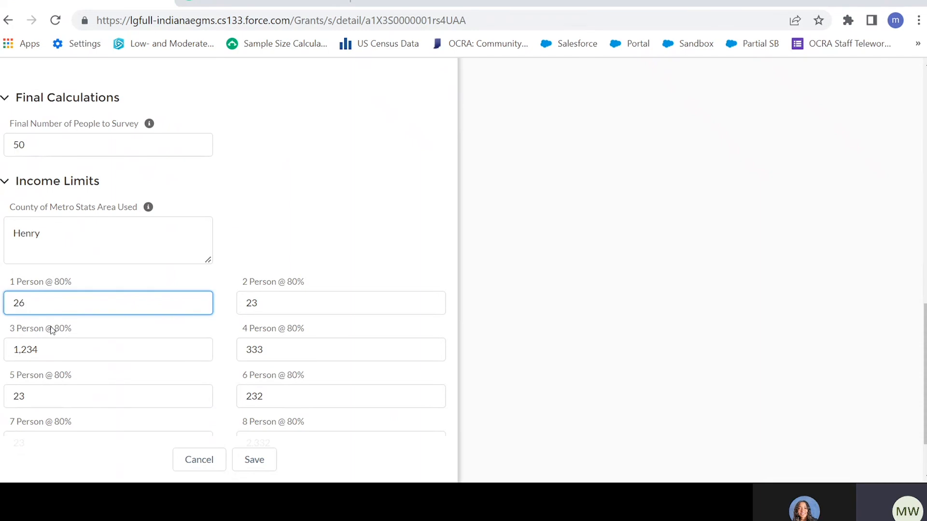
click(245, 456)
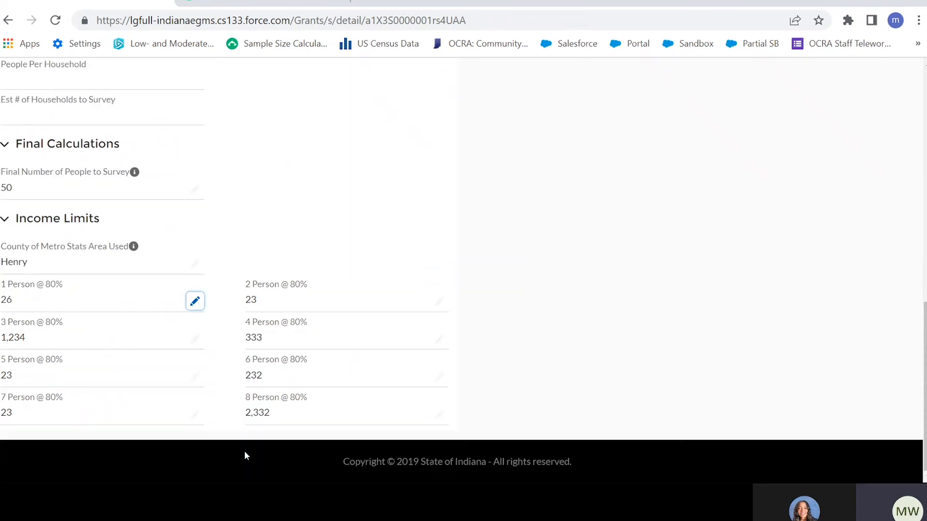
- Start another update of the record and set Households In Service Area to 50
scroll(288, 270, up, 9)
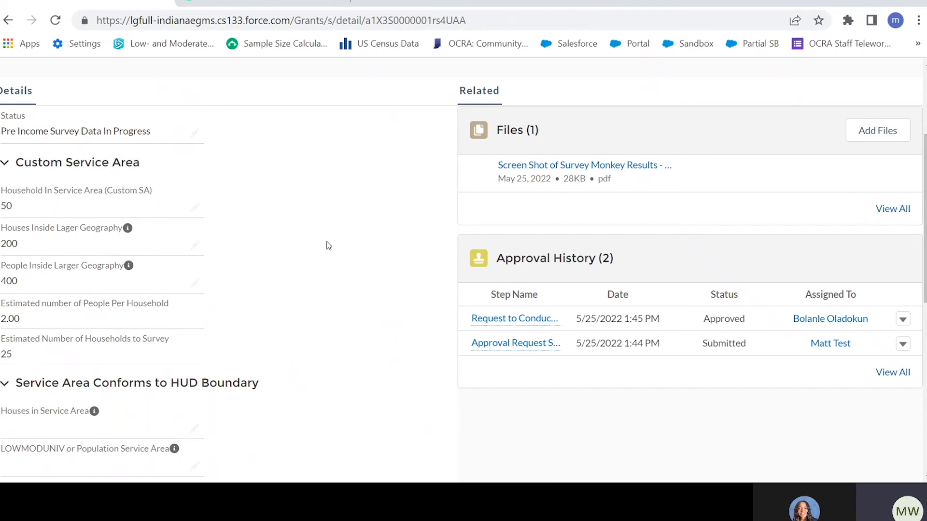
scroll(324, 244, up, 1)
click(844, 87)
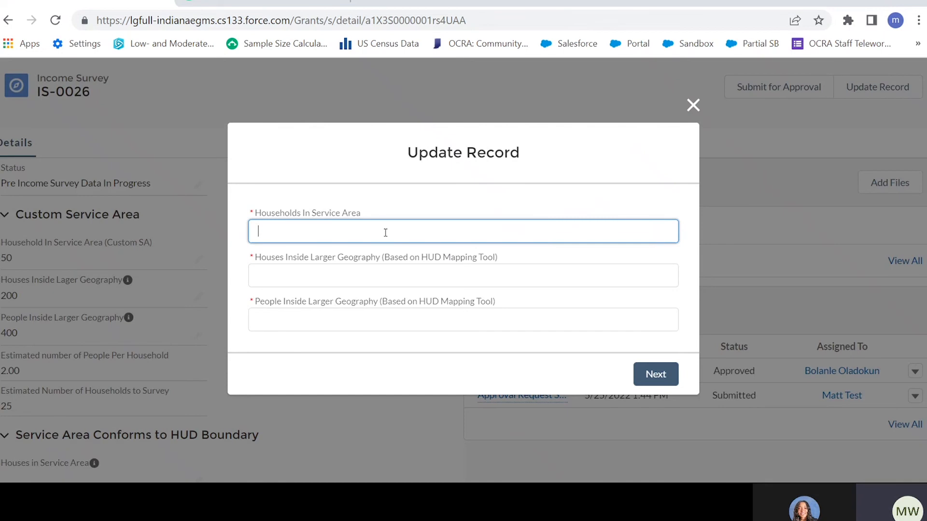
click(385, 233)
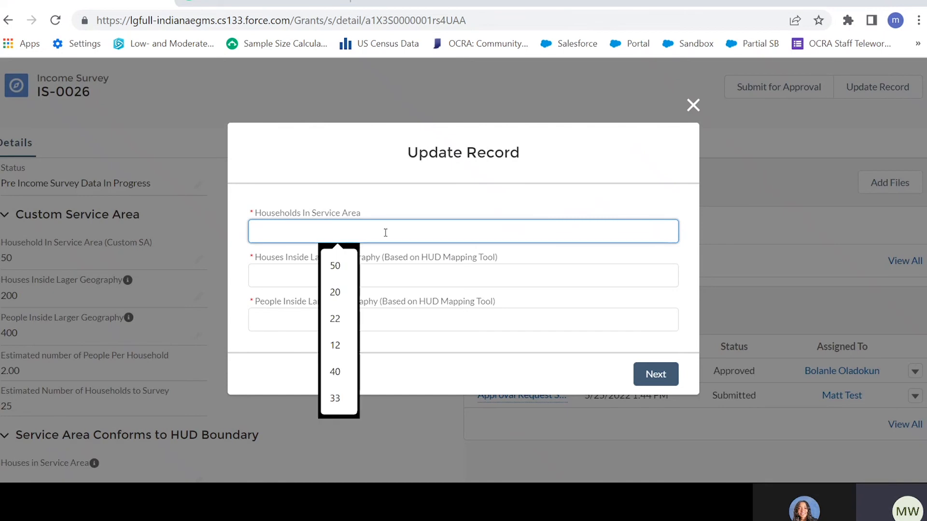
key(Tab)
click(432, 340)
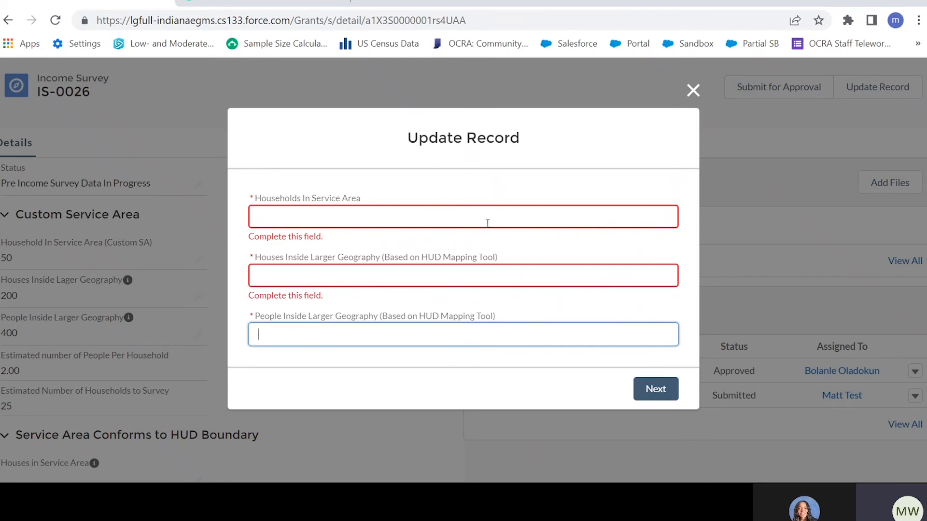
click(379, 217)
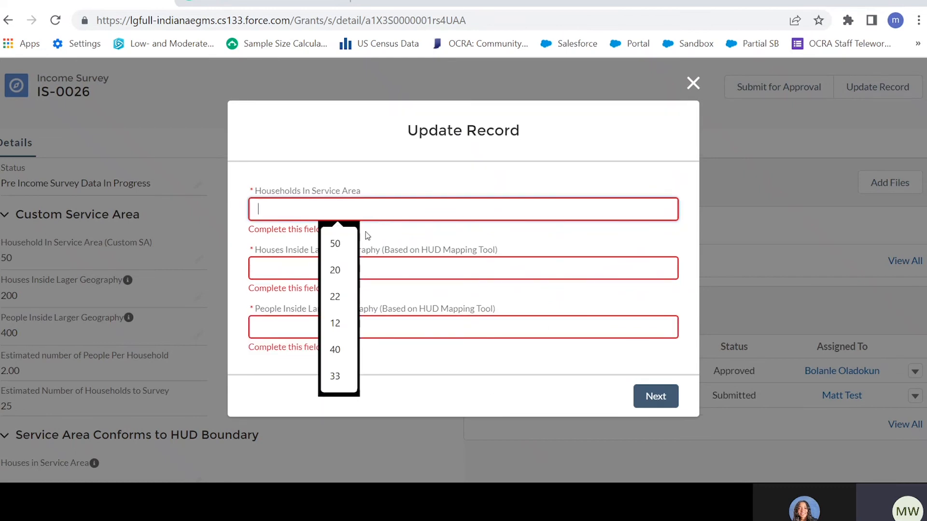
click(344, 243)
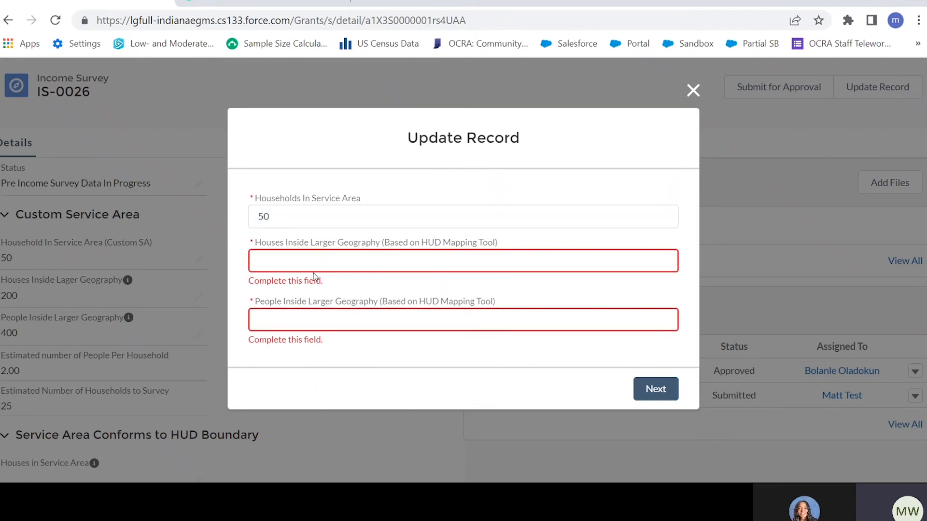
click(314, 267)
click(340, 400)
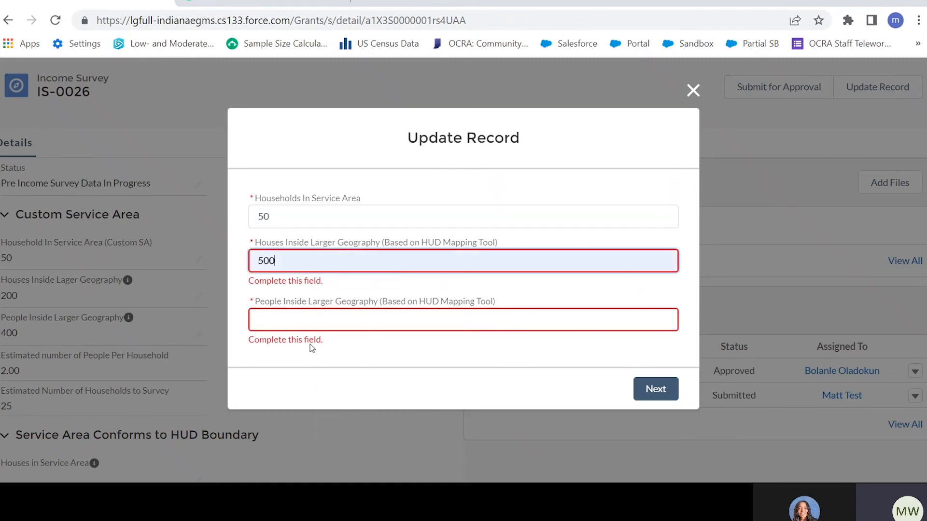
click(294, 319)
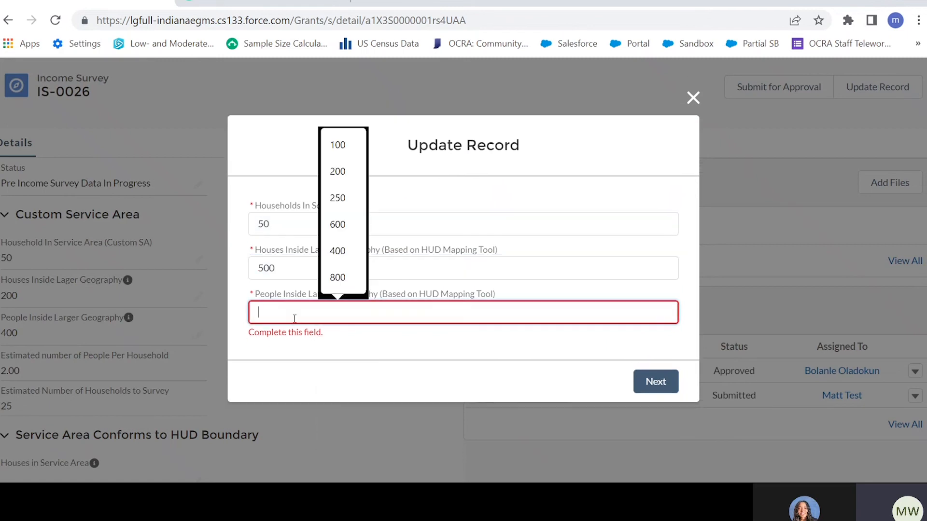
click(338, 171)
click(669, 374)
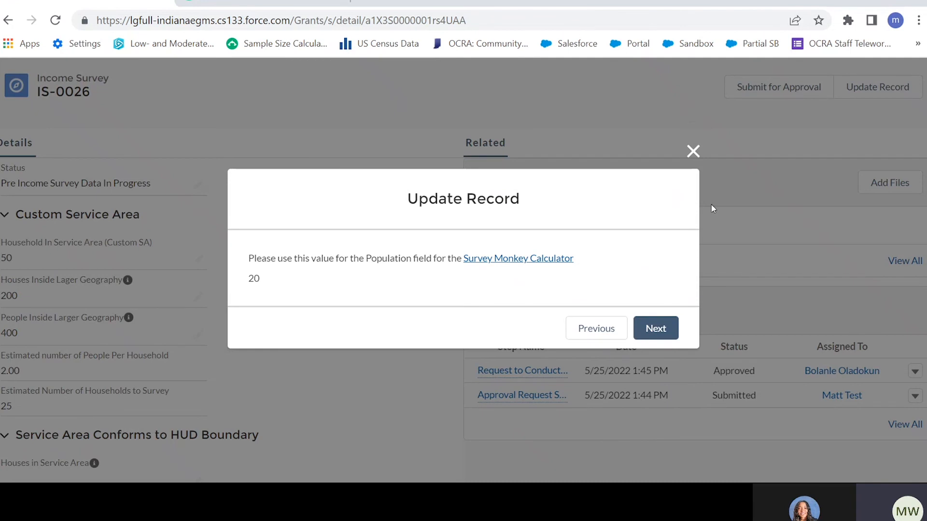
click(693, 151)
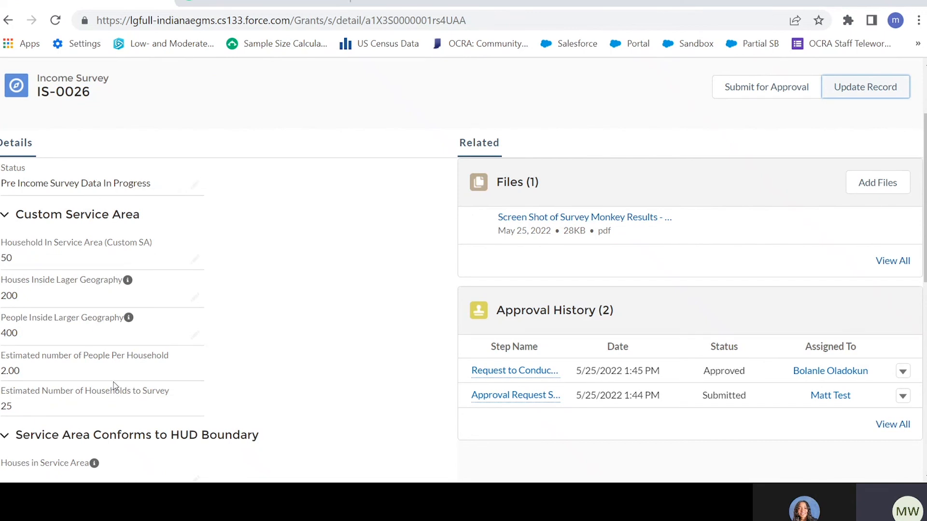
- Check the IS-0026 record's service area, final calculations and income limits, and submit the survey for approval
scroll(357, 284, down, 6)
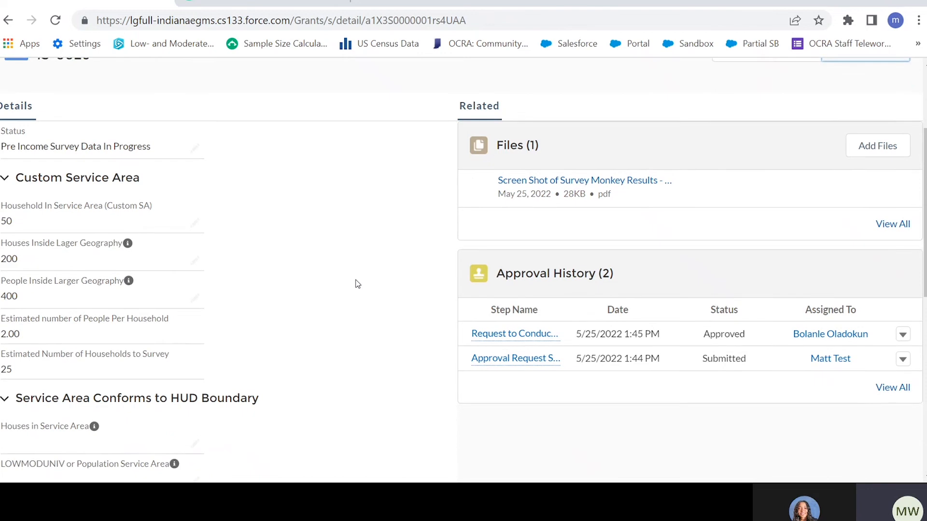
scroll(357, 284, down, 3)
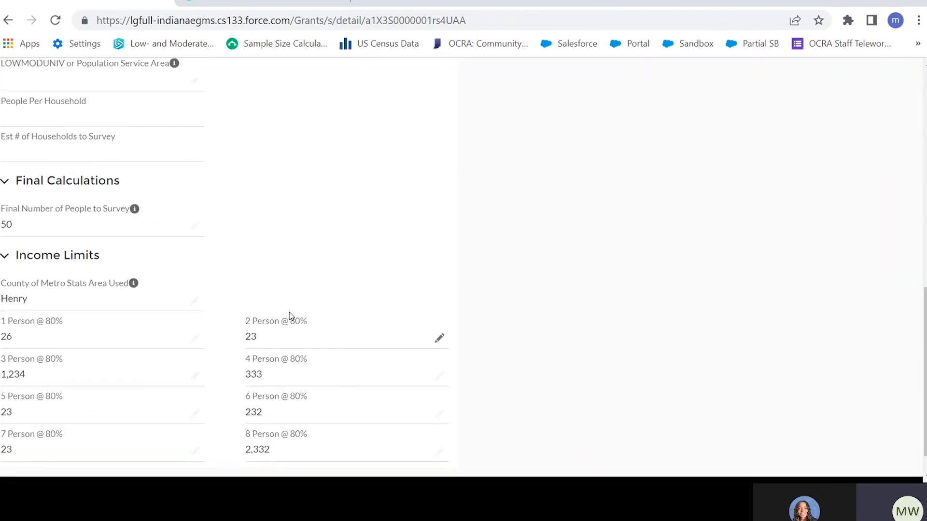
scroll(400, 352, up, 10)
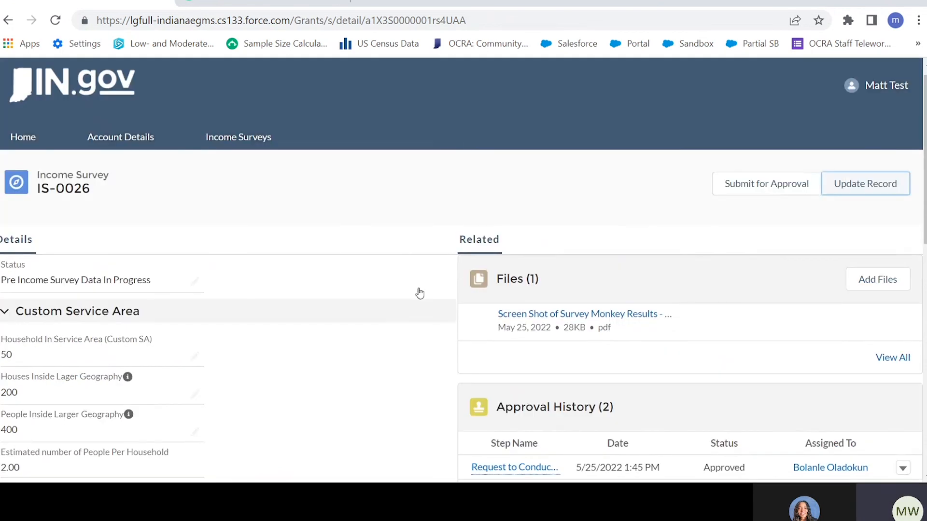
scroll(381, 309, up, 2)
click(751, 180)
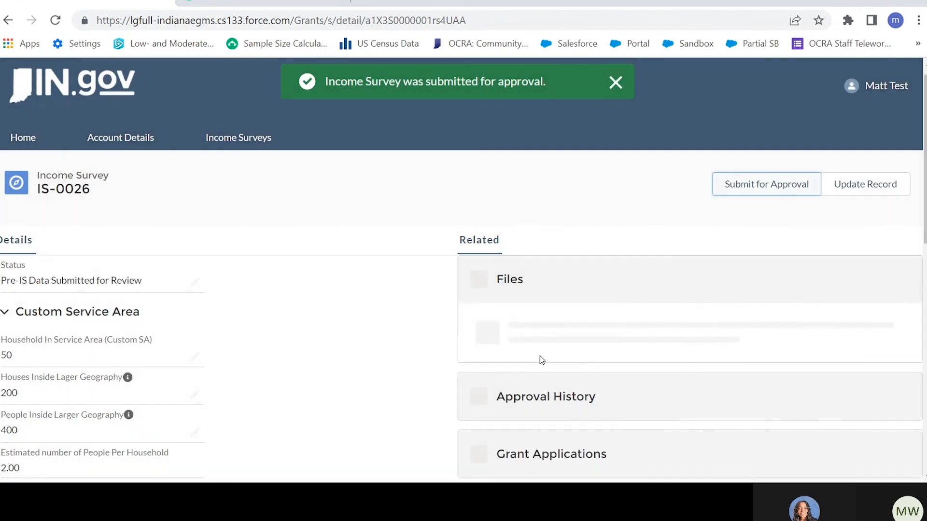
- Look over the submitted IS-0026 record, return to the My Income Surveys list and open survey IS-0027
scroll(353, 347, down, 2)
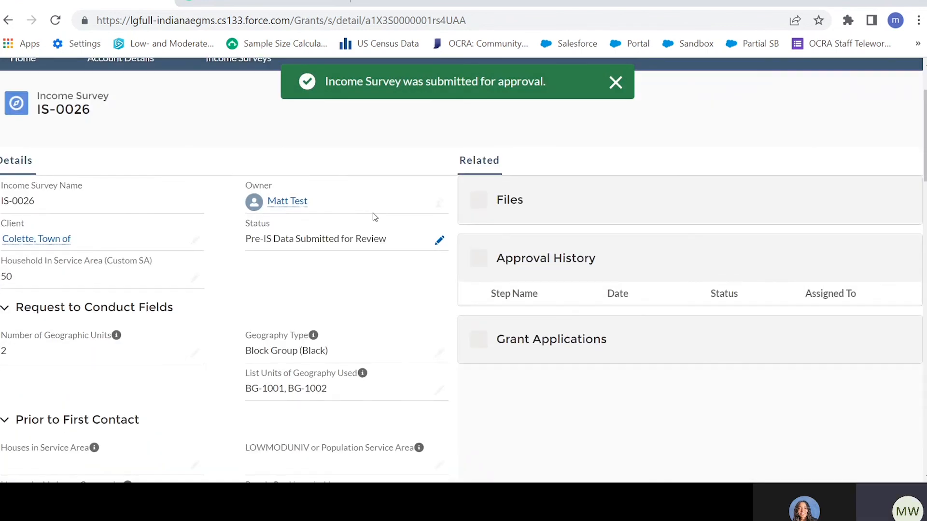
scroll(197, 340, down, 10)
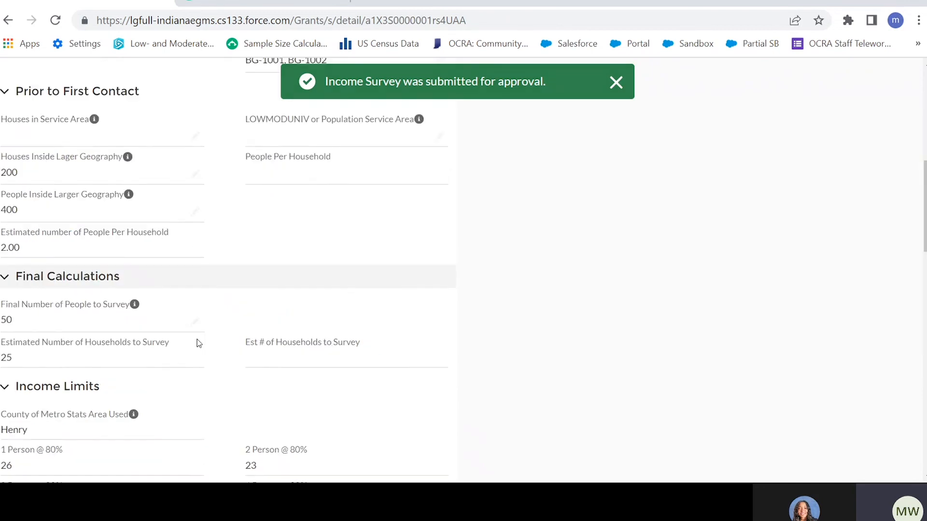
scroll(197, 343, down, 3)
scroll(196, 343, up, 15)
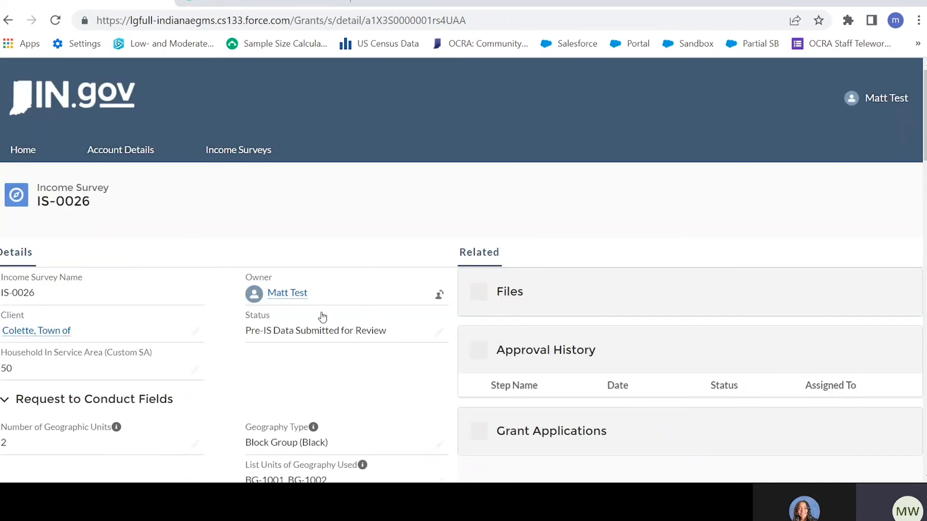
click(9, 21)
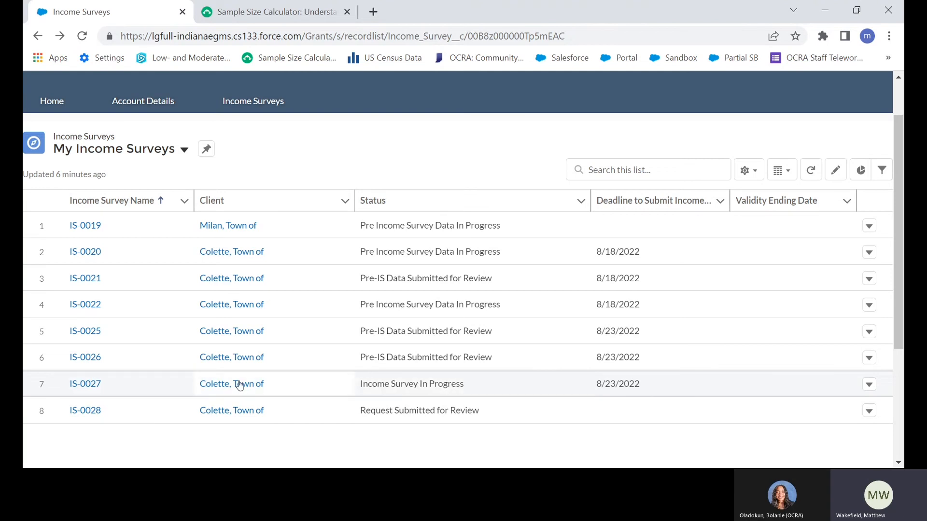
click(90, 384)
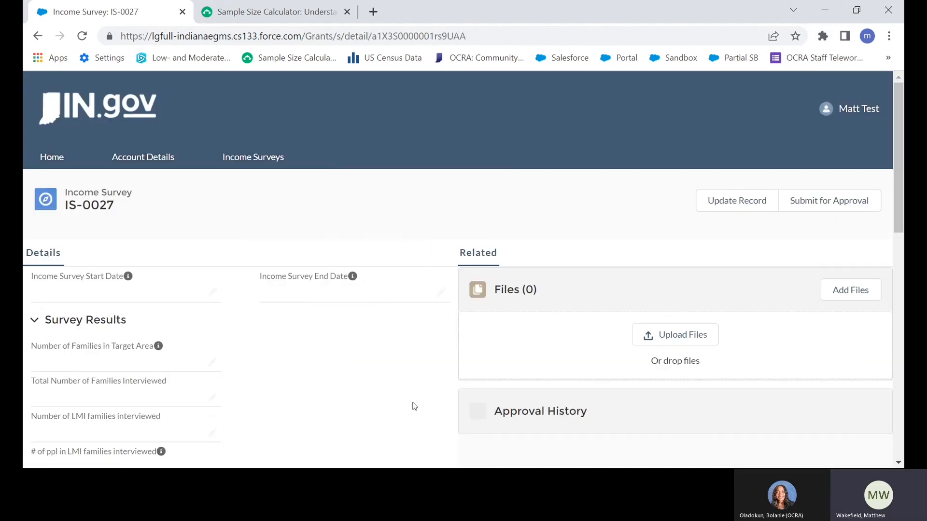
- Examine IS-0027's survey dates, survey results, calculations, and methodology and uploads sections
scroll(406, 346, down, 1)
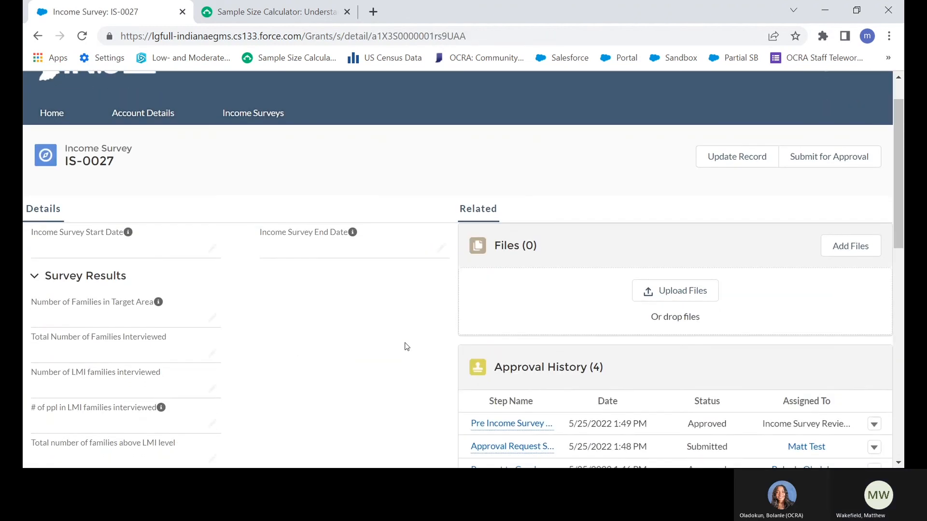
scroll(356, 293, down, 10)
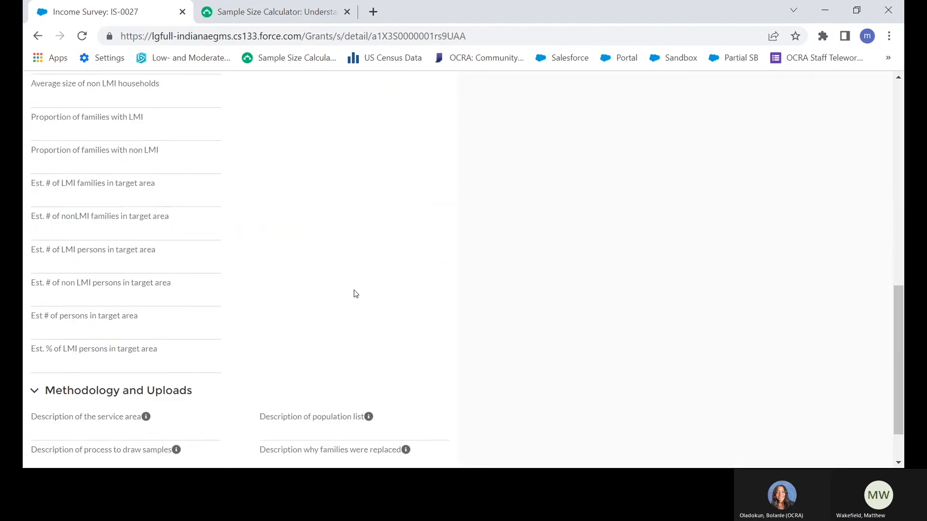
scroll(355, 294, up, 5)
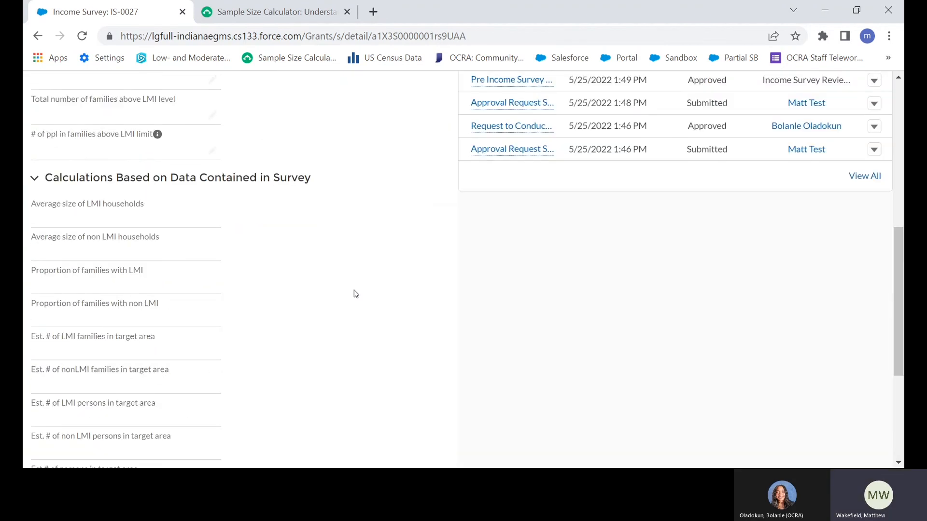
scroll(355, 294, up, 8)
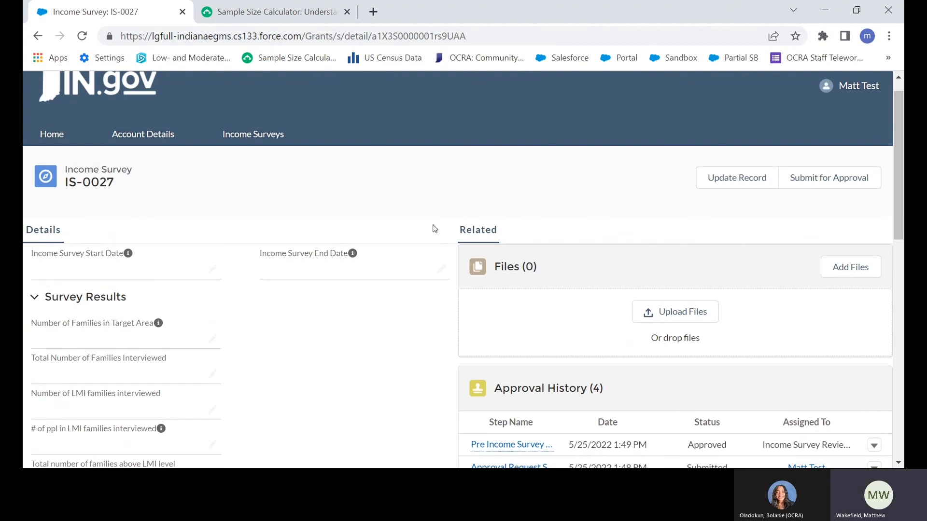
scroll(433, 227, down, 1)
scroll(431, 299, down, 1)
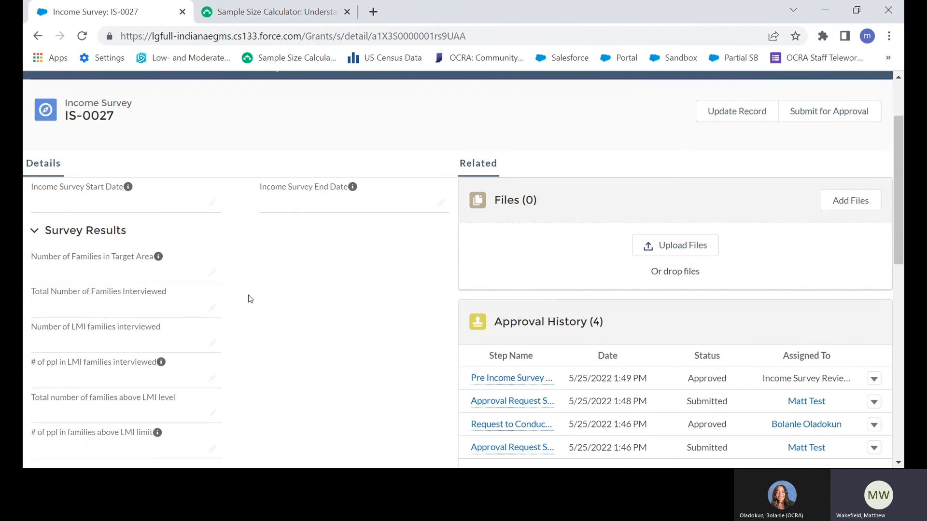
scroll(261, 275, down, 4)
scroll(241, 236, up, 1)
scroll(222, 232, up, 2)
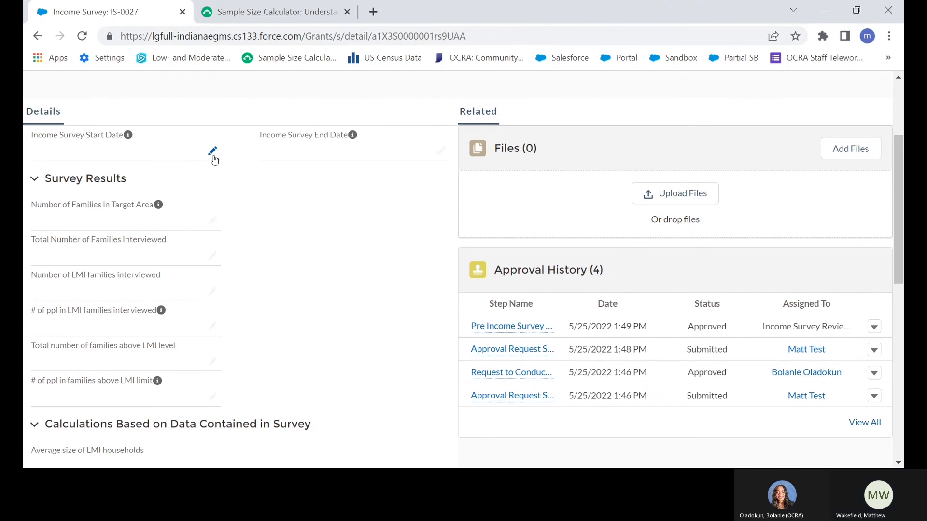
scroll(278, 279, down, 4)
scroll(278, 280, down, 8)
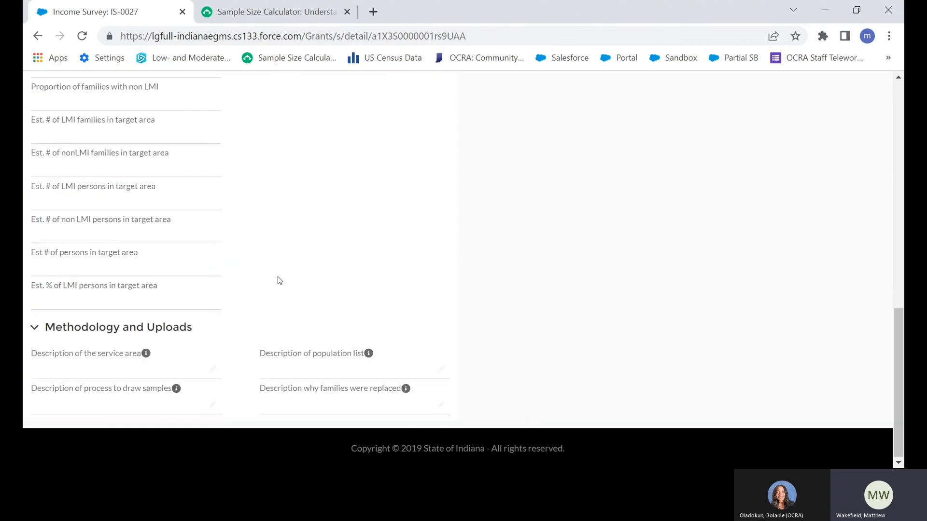
scroll(282, 266, up, 7)
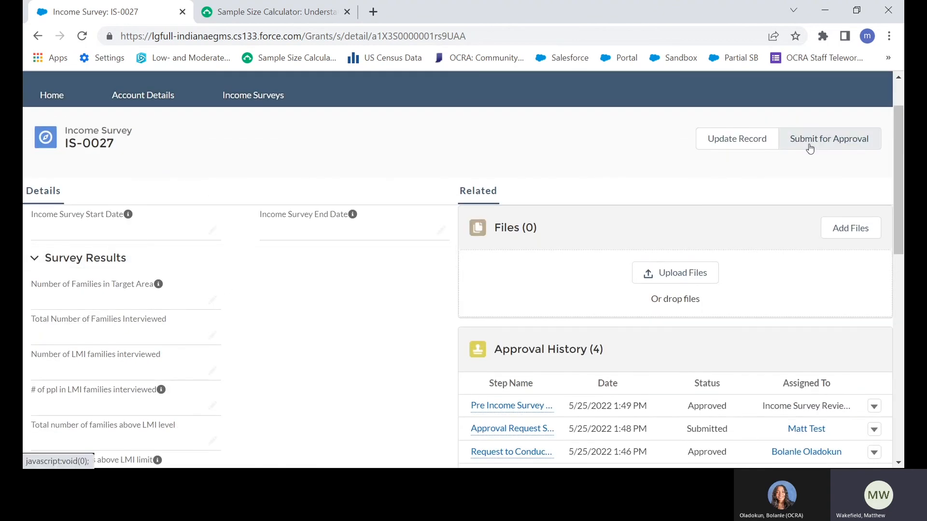
- Start an update of IS-0027 and set the Income Survey Start Date to May 2, 2022 and the End Date to May 23, 2022
click(740, 145)
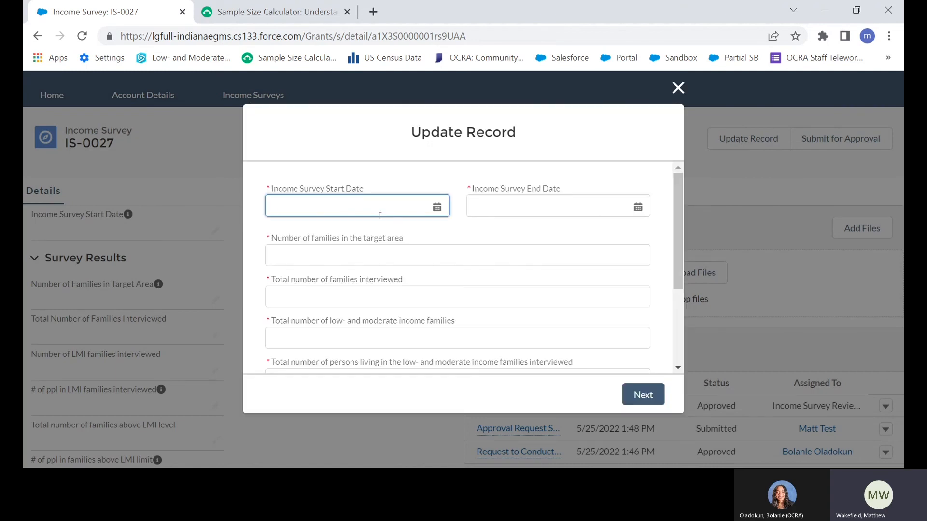
click(436, 206)
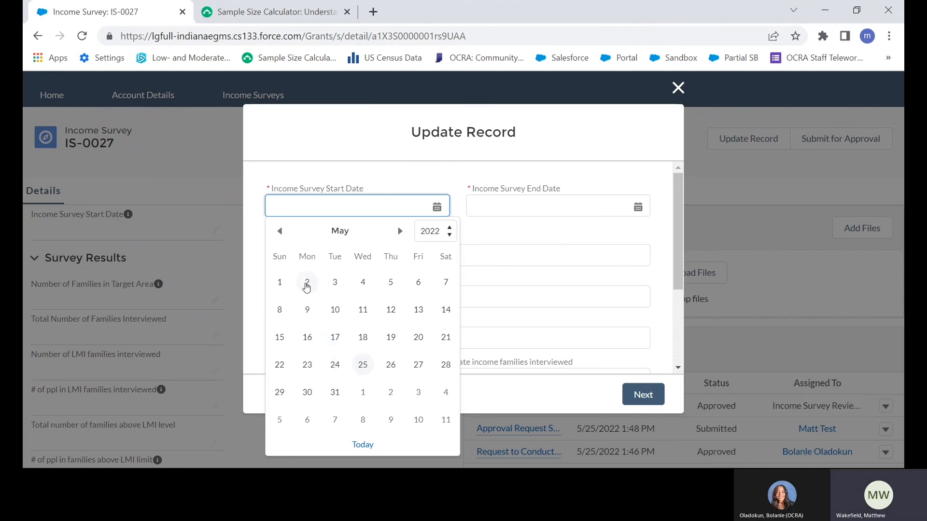
click(307, 284)
click(463, 232)
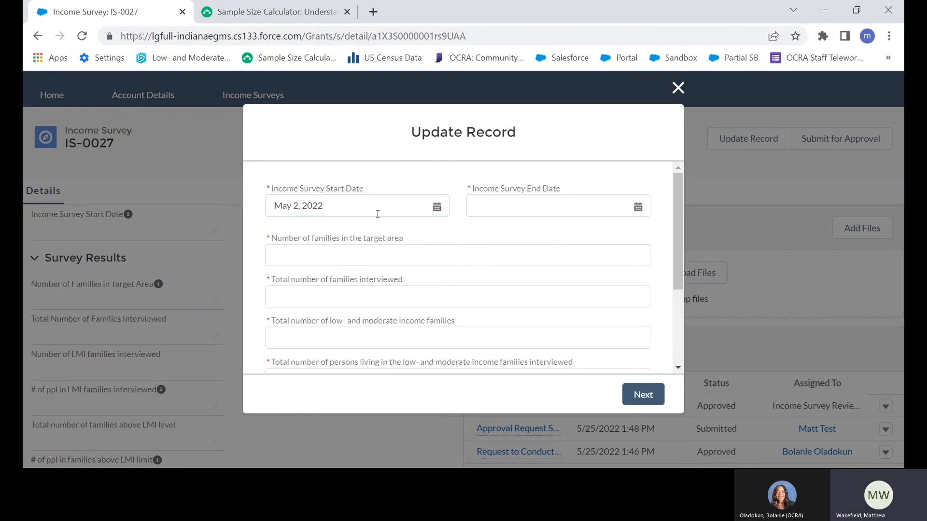
click(545, 206)
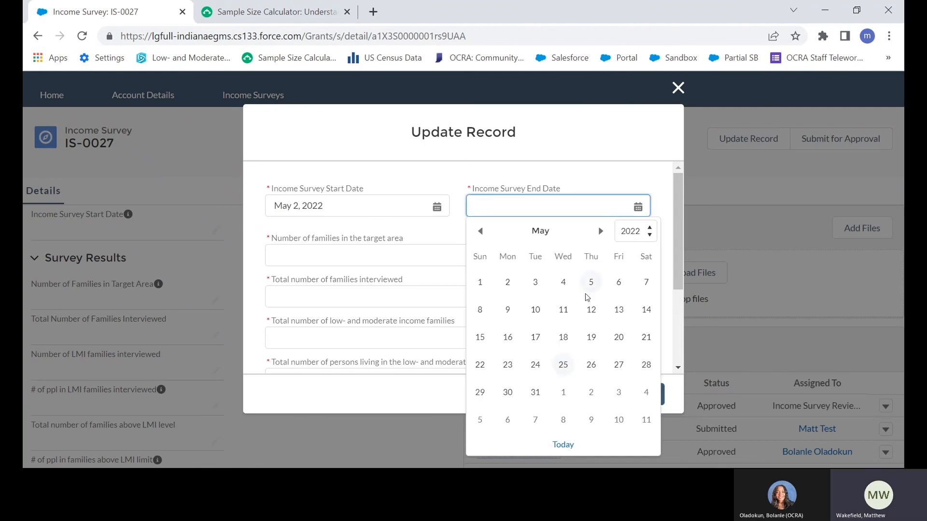
click(516, 369)
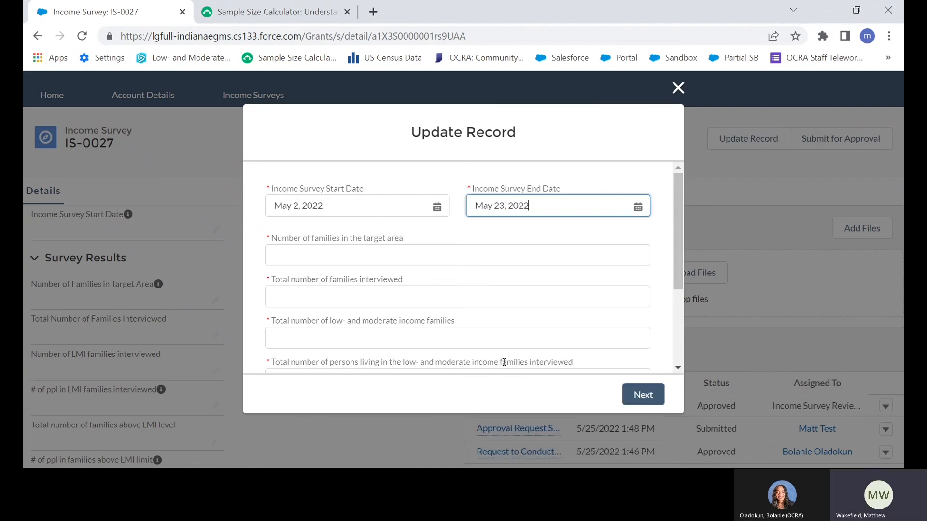
click(458, 233)
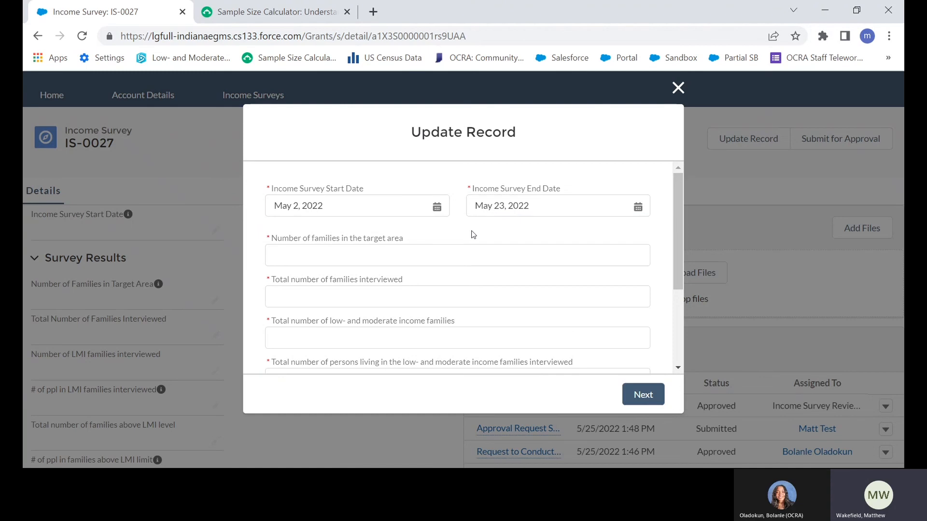
- Set the number of families in the target area to 200 and the total number of families interviewed to 50
scroll(456, 234, down, 1)
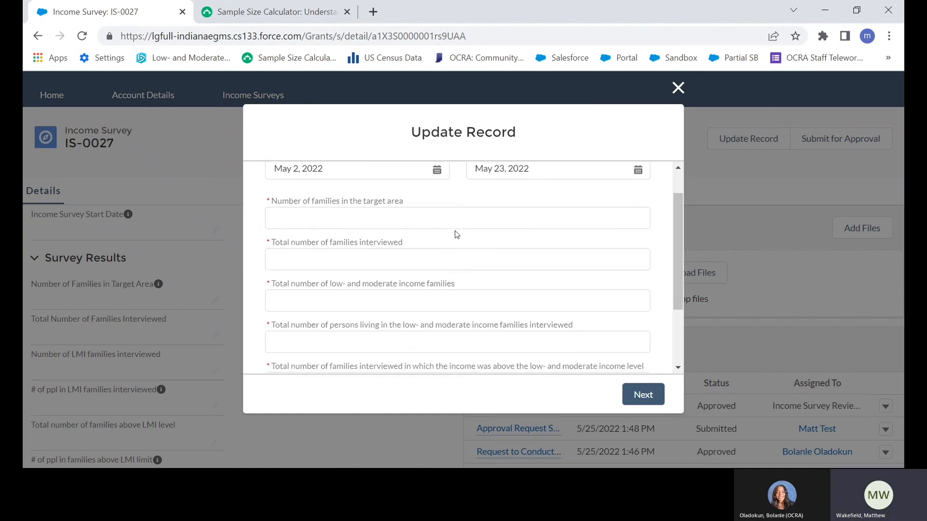
scroll(420, 270, up, 1)
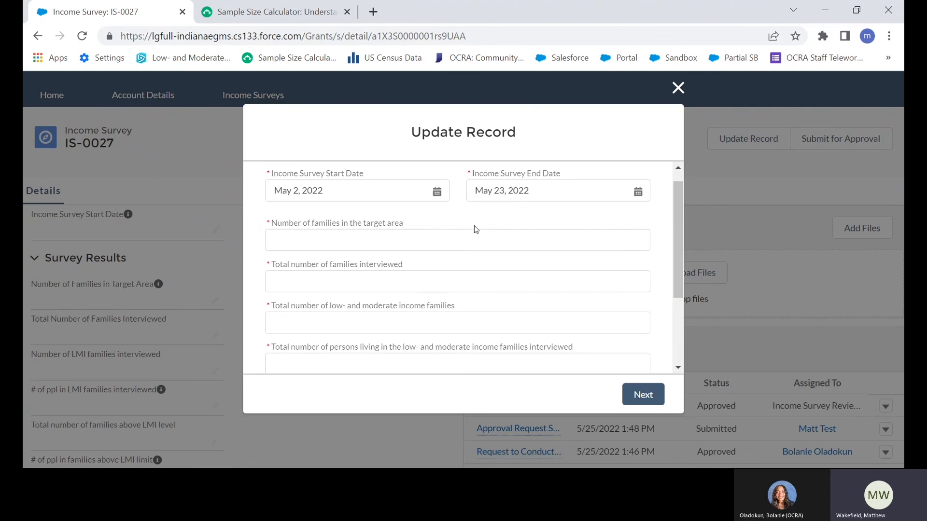
scroll(474, 225, down, 1)
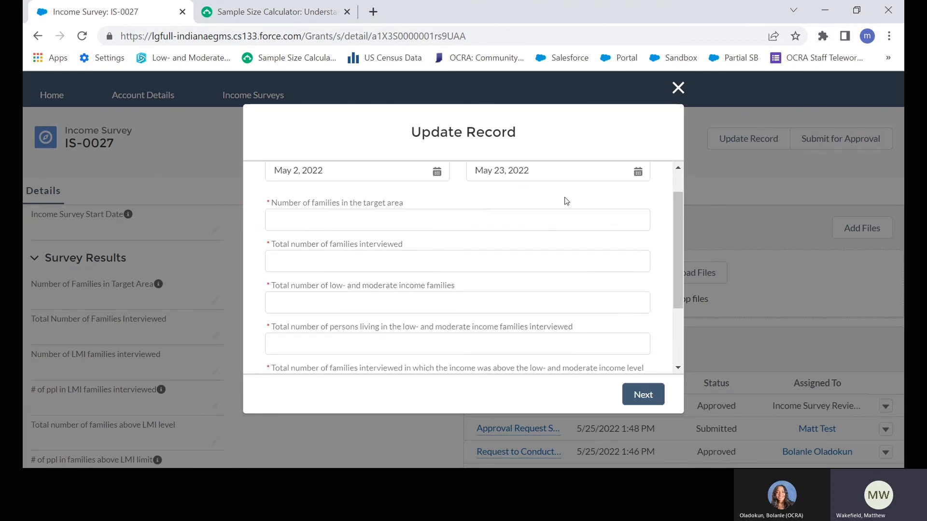
click(301, 222)
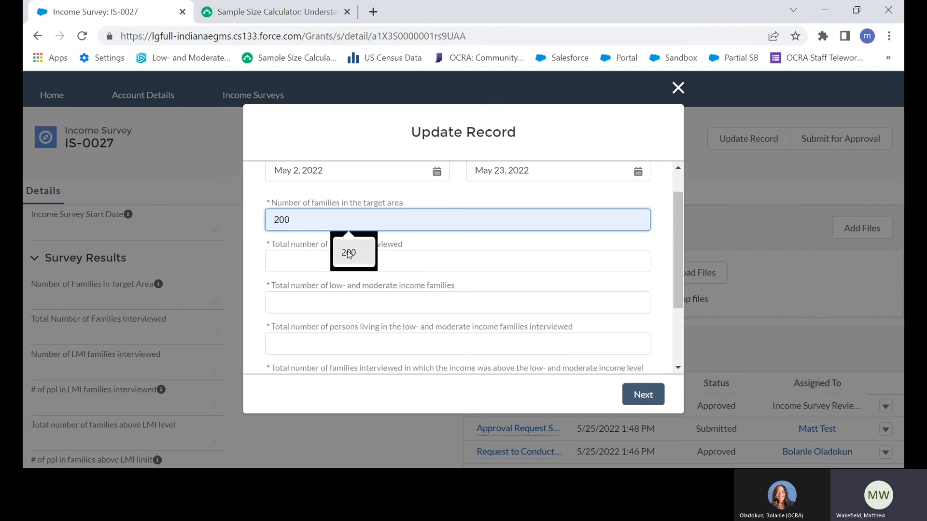
click(348, 254)
click(366, 263)
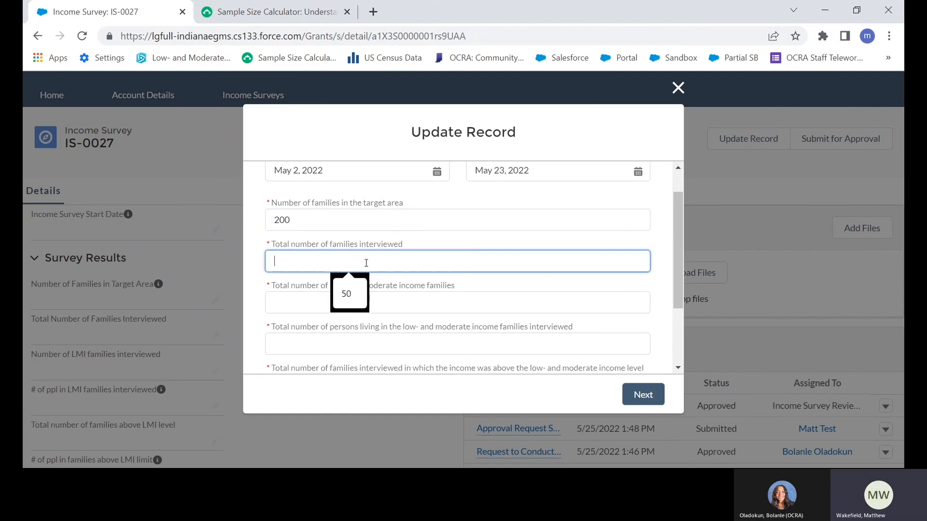
click(348, 294)
- Set the total number of low- and moderate income families to 20
scroll(353, 304, down, 1)
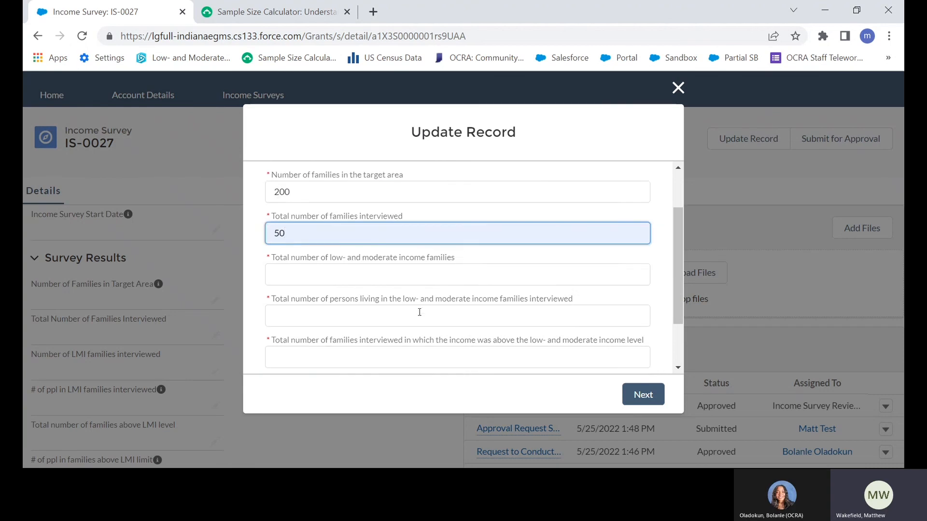
click(325, 262)
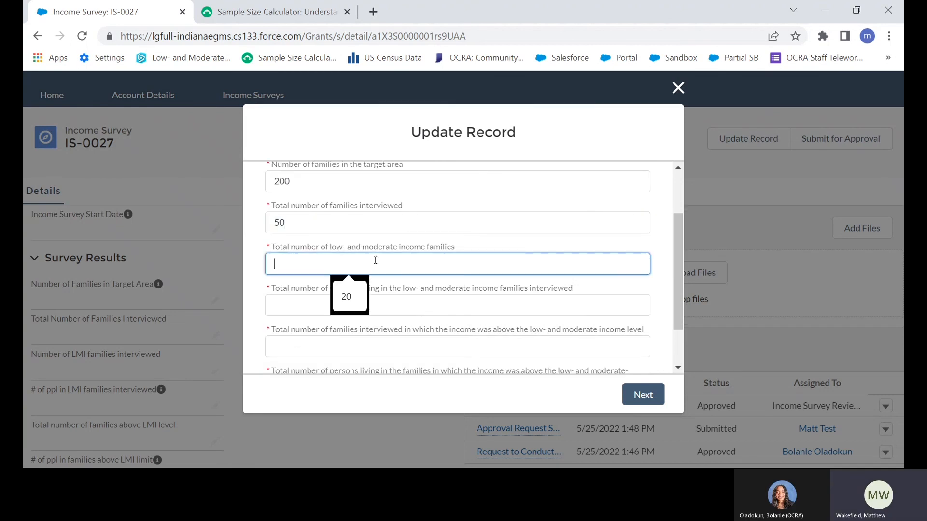
click(345, 297)
scroll(471, 317, down, 1)
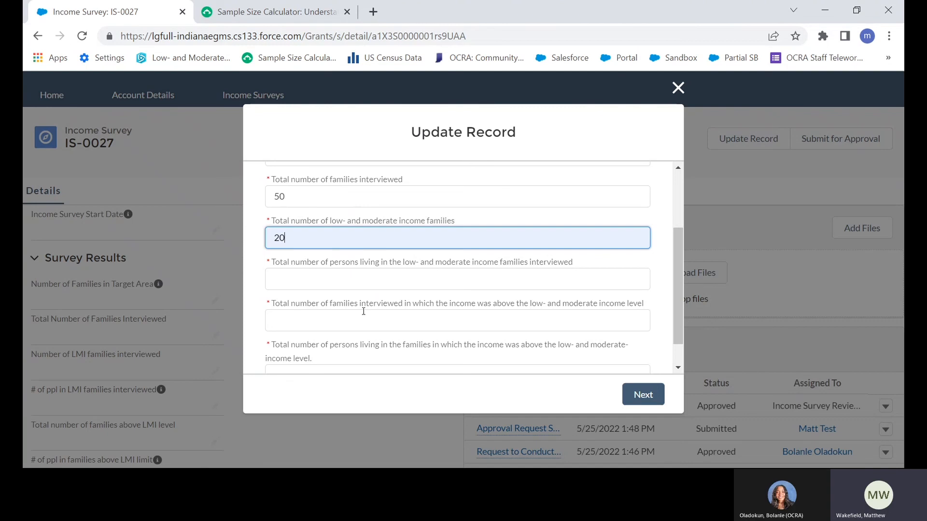
- Set the persons living in the low- and moderate income families interviewed to 99 and the families interviewed above that level to 30
scroll(290, 312, down, 1)
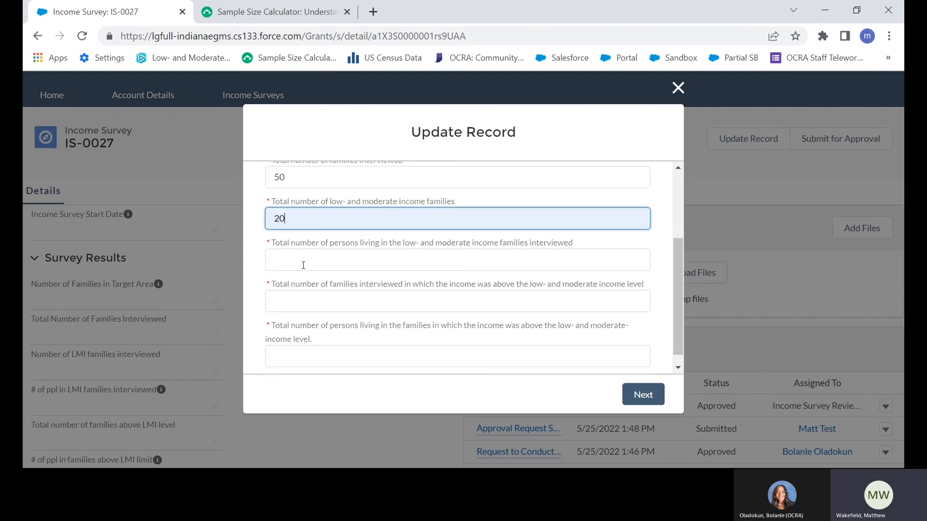
click(358, 259)
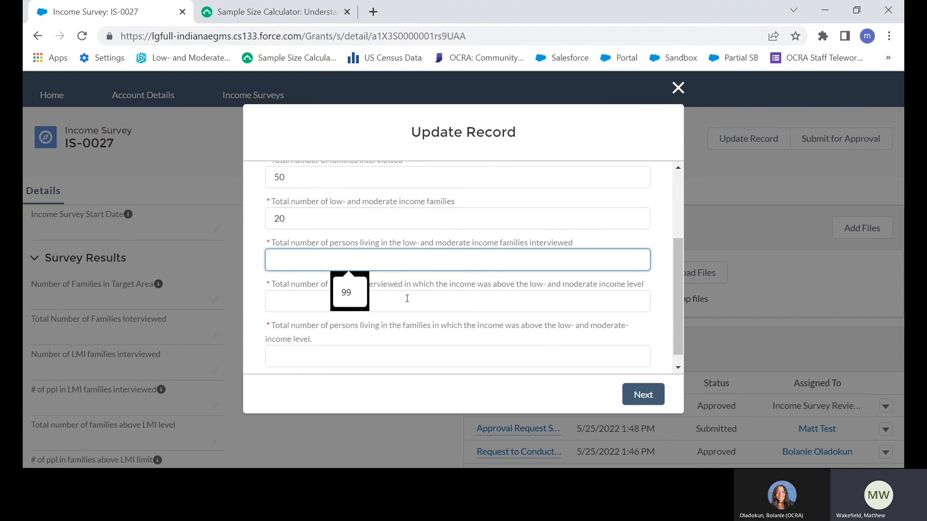
click(366, 286)
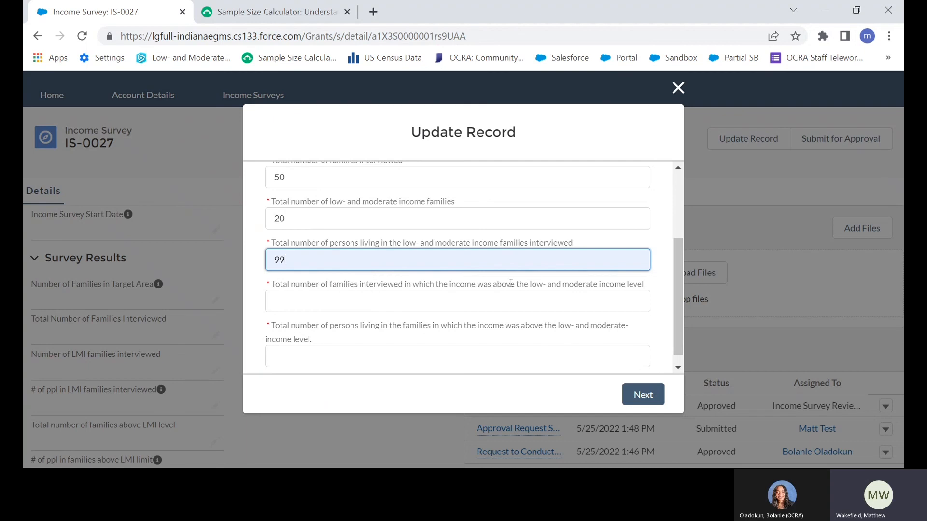
click(429, 306)
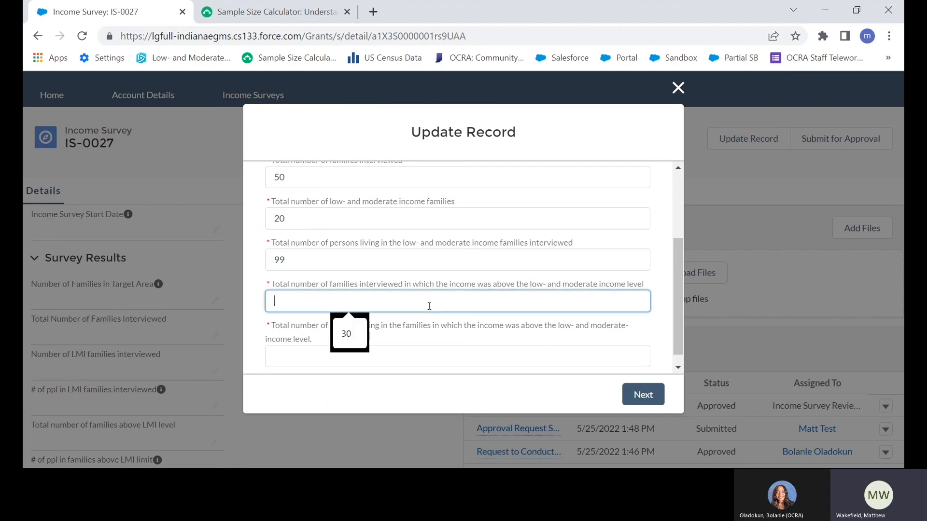
click(366, 334)
- Set the total number of persons living in families above the low- and moderate-income level to 101
scroll(359, 350, down, 1)
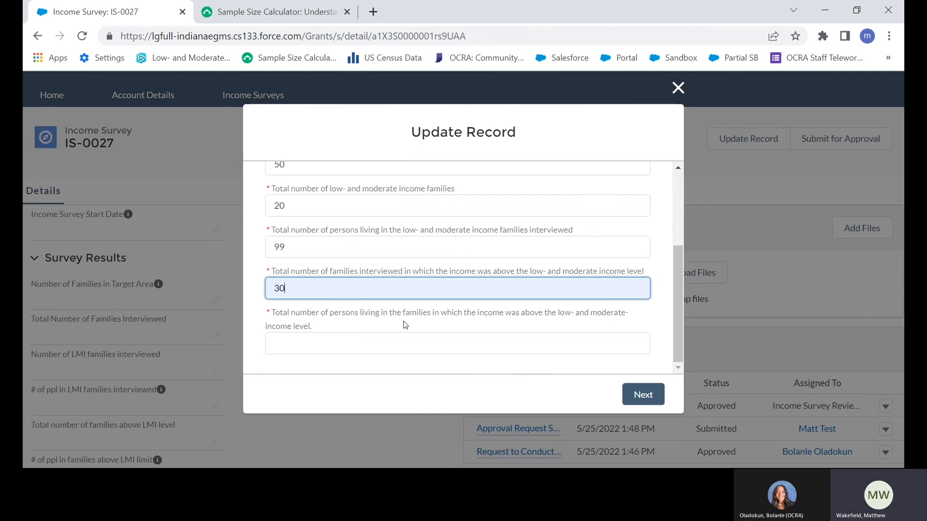
click(395, 349)
text(101)
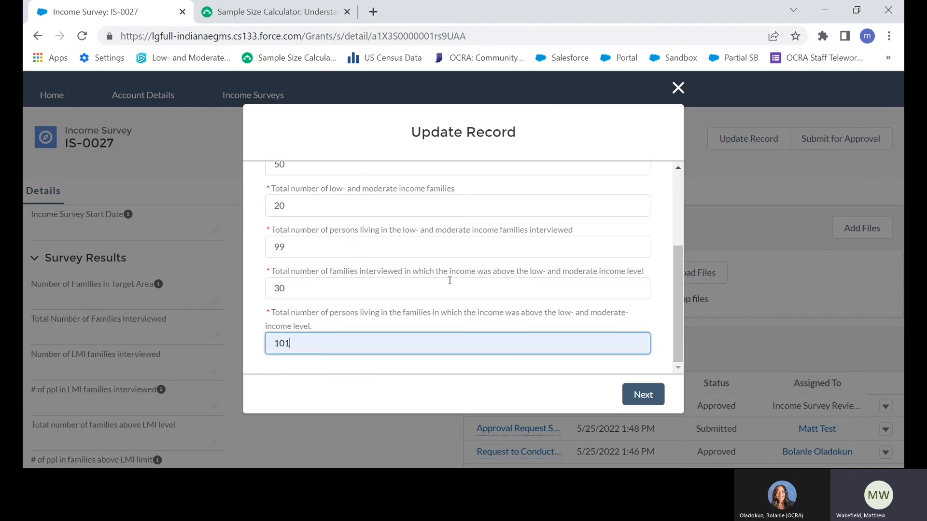
click(440, 251)
click(450, 266)
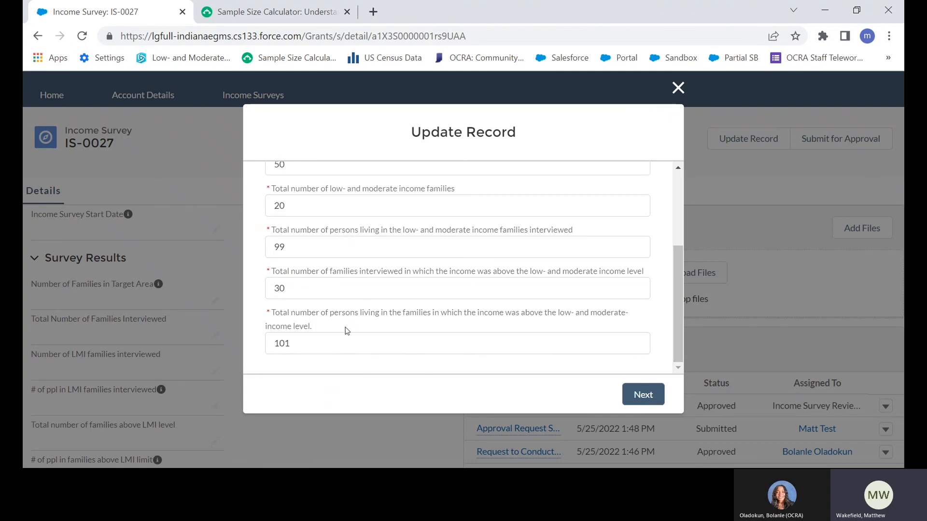
- Change the persons in low- and moderate income families to 101 and those in above-level families to 99, and continue to the descriptions
double_click(299, 250)
text(100)
key(BackSpace)
text(1)
double_click(303, 340)
text(0)
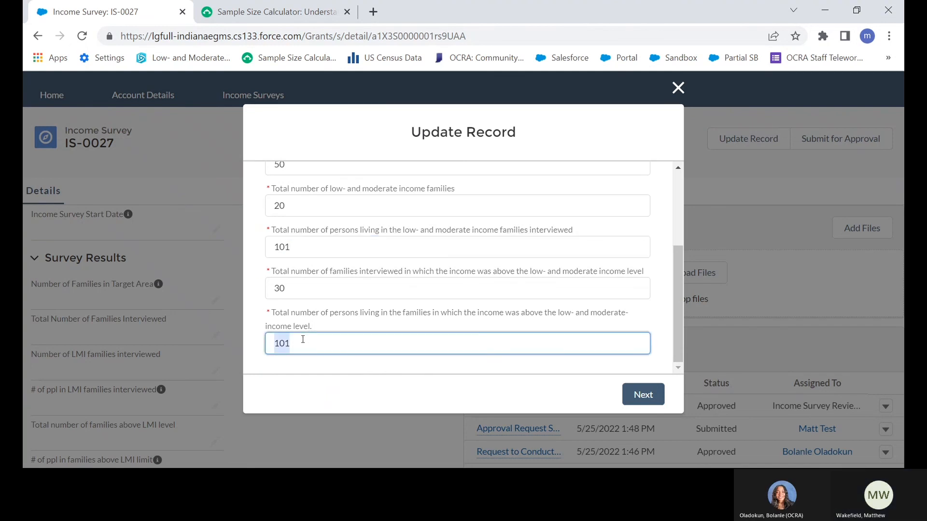
key(BackSpace)
text(99)
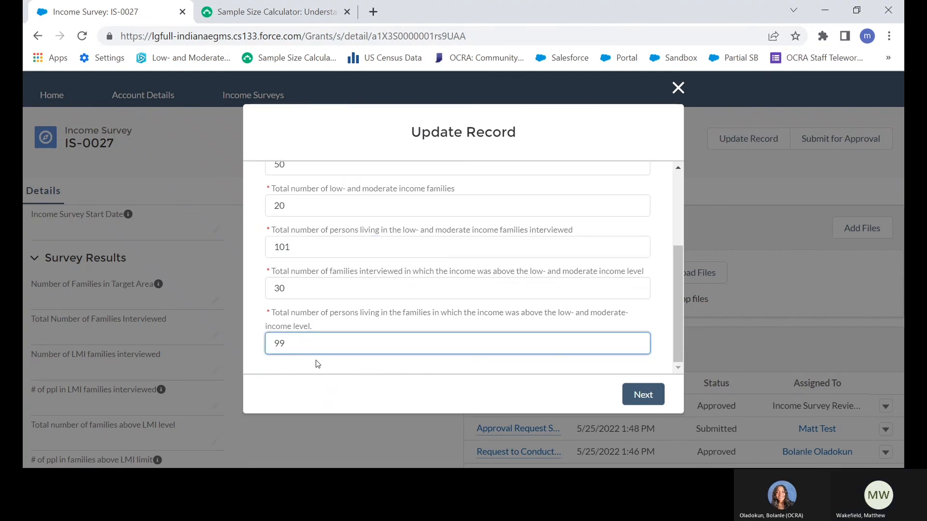
click(635, 397)
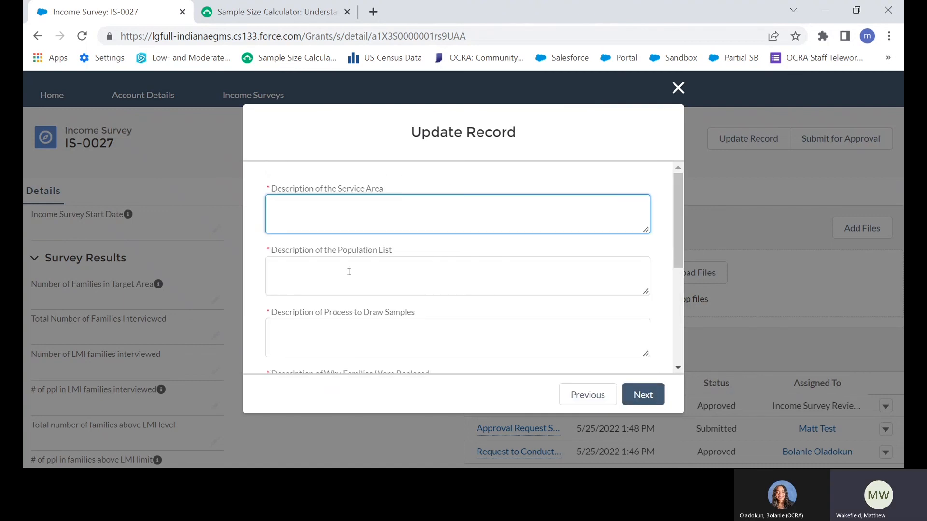
- Enter the placeholder text "a;laf;lj;l" for the Description of the Service Area and "a;lkasf;j" for the Description of the Population List
scroll(348, 272, down, 3)
scroll(345, 273, up, 3)
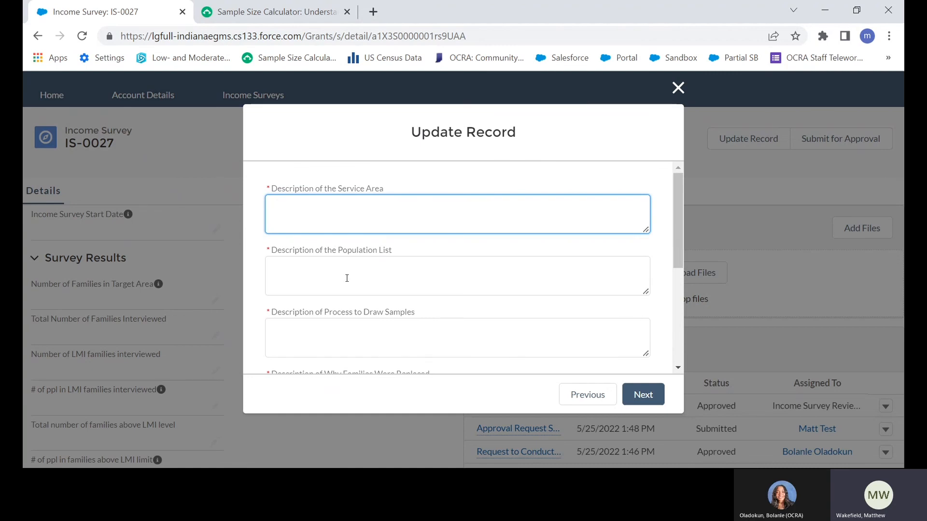
click(347, 278)
scroll(347, 278, down, 1)
click(347, 208)
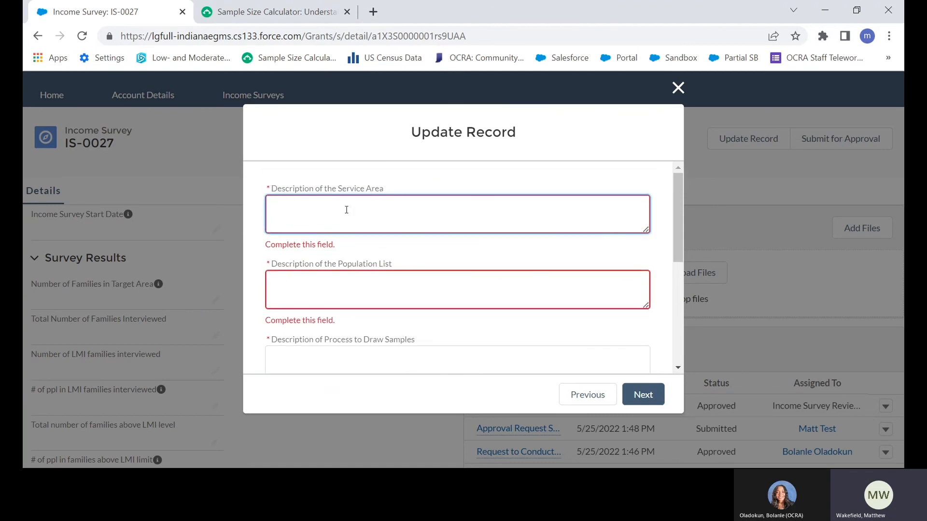
text(a;laf;lj;l)
click(332, 298)
text(a;lkasf;j)
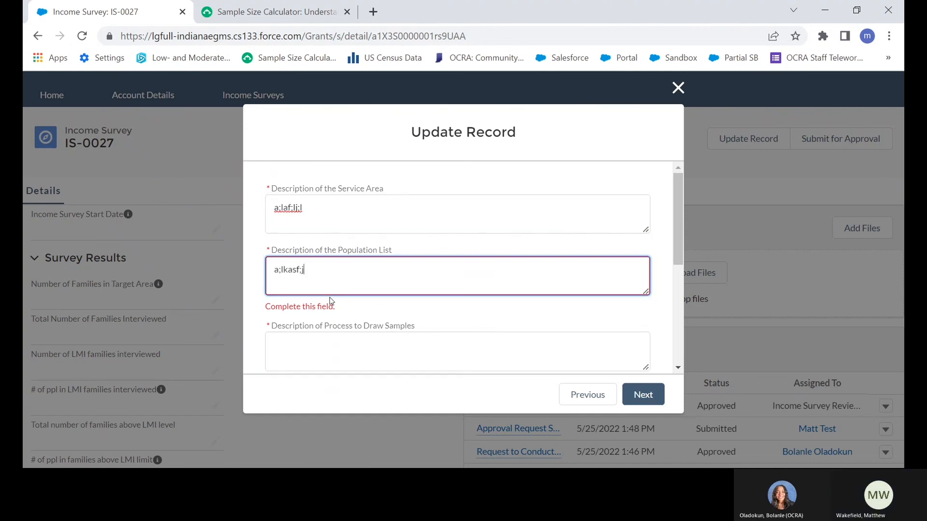
- Enter "af;lkjasfd" as the Description of Process to Draw Samples and "a;lkasdf;l" as the Description of Why Families Were Replaced
scroll(331, 300, down, 2)
click(338, 270)
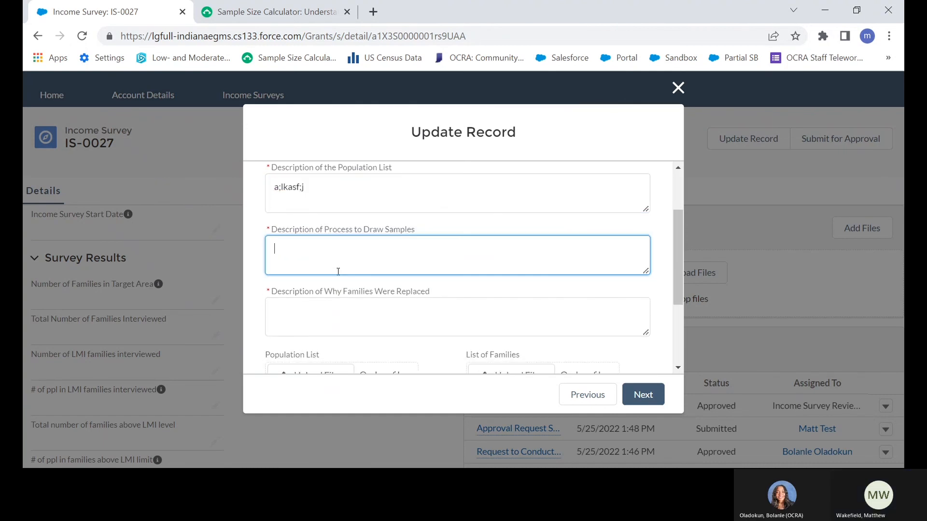
text(af;lkjasfd)
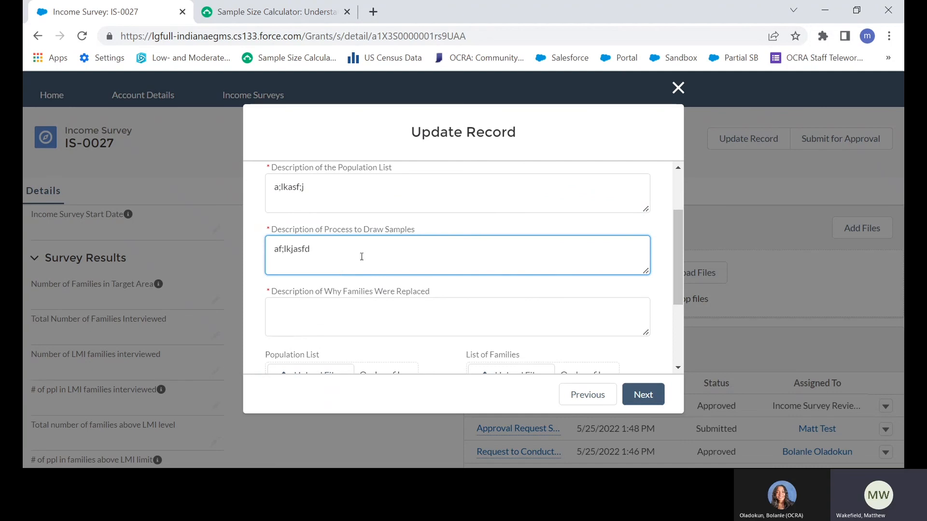
scroll(389, 256, down, 1)
click(376, 270)
text(a;lkasdf;l)
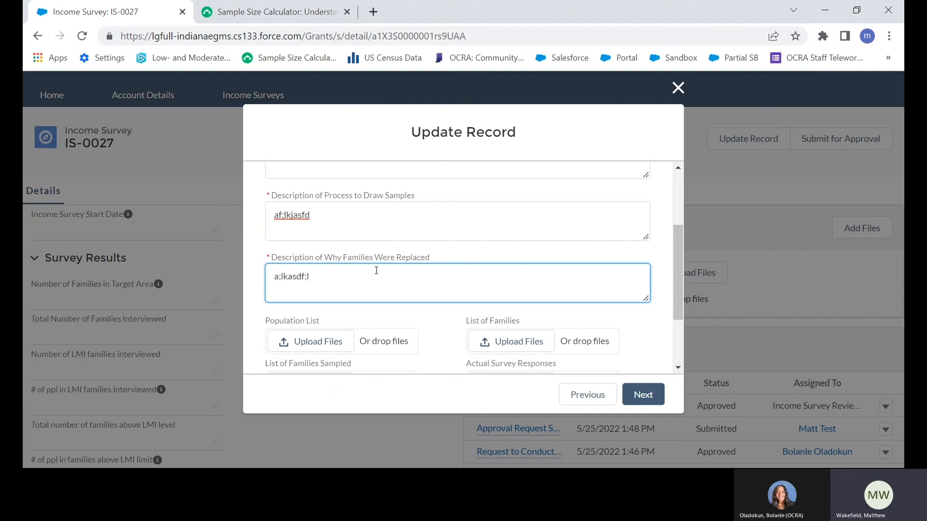
- Upload Population List - Colette from the IS - Test folder as the Population List
scroll(425, 296, down, 2)
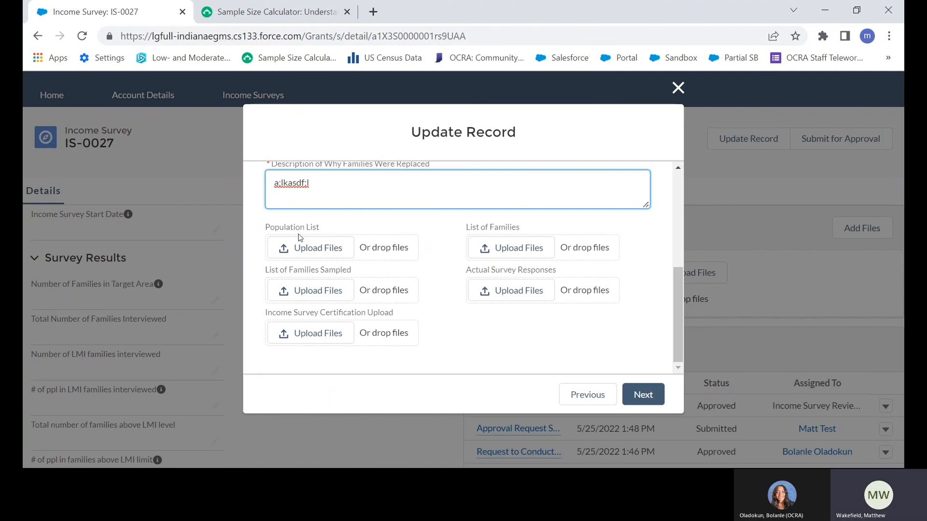
click(306, 251)
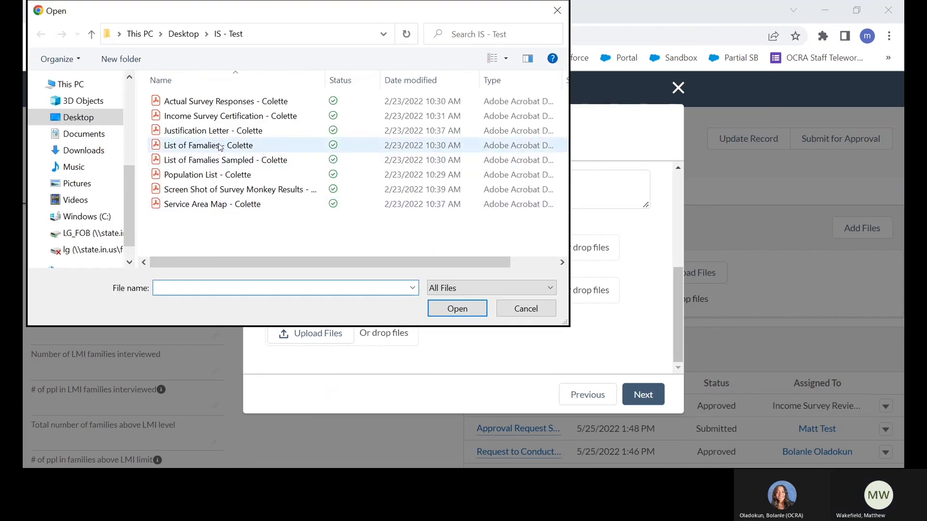
click(211, 175)
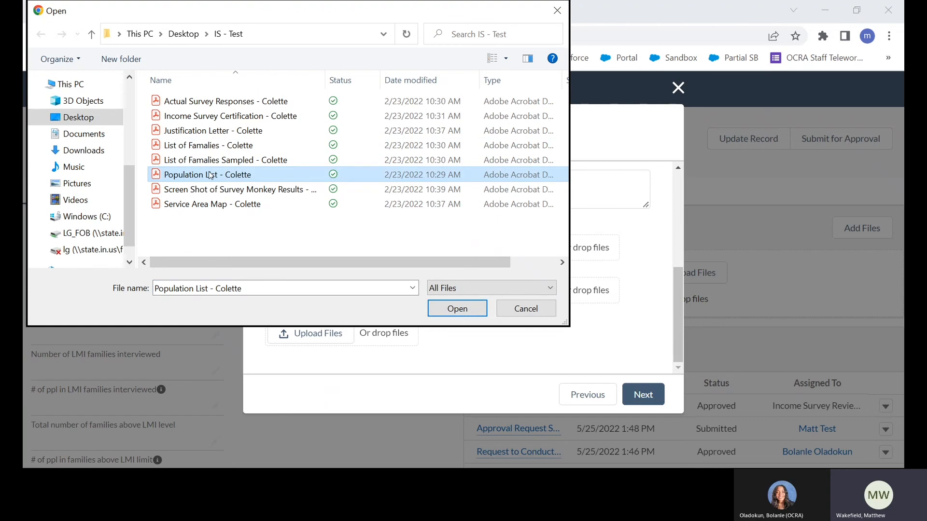
click(457, 309)
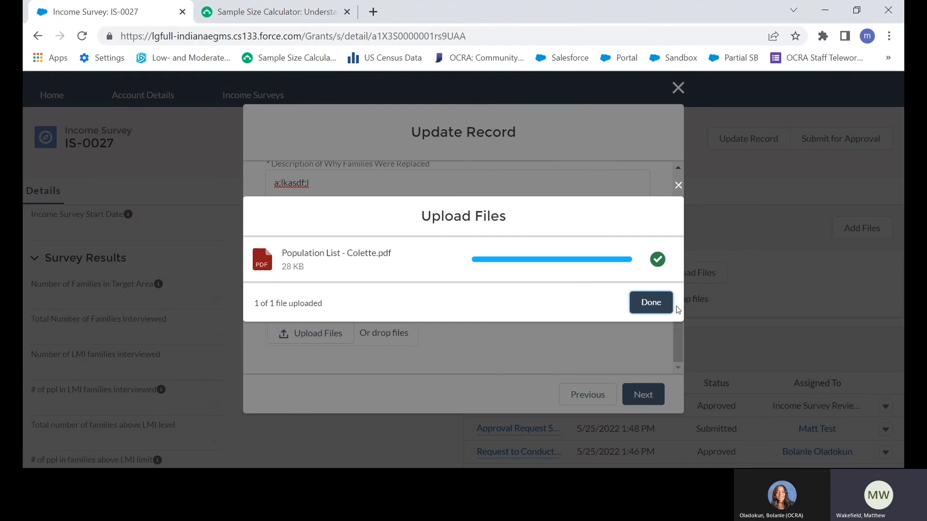
click(656, 304)
- Upload List of Famalies Sampled - Colette as the List of Families Sampled
scroll(434, 280, down, 5)
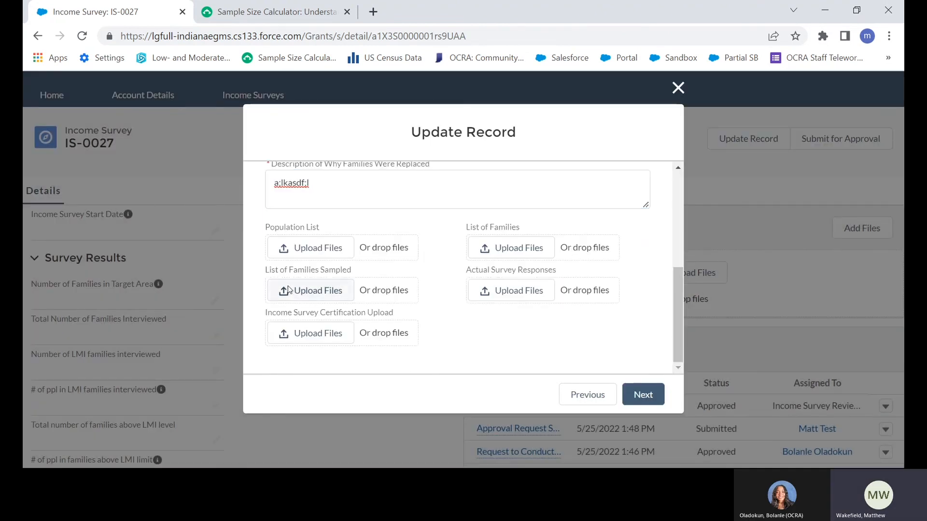
click(324, 292)
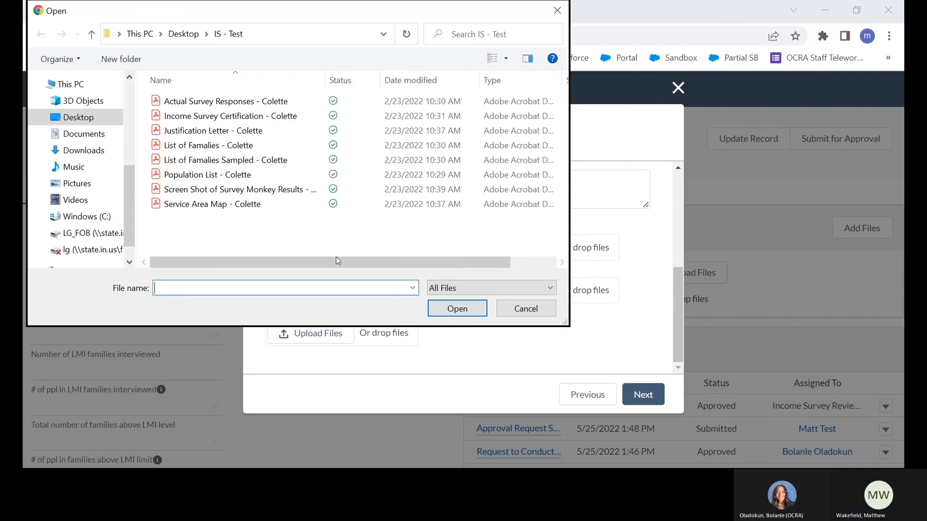
click(219, 147)
click(218, 160)
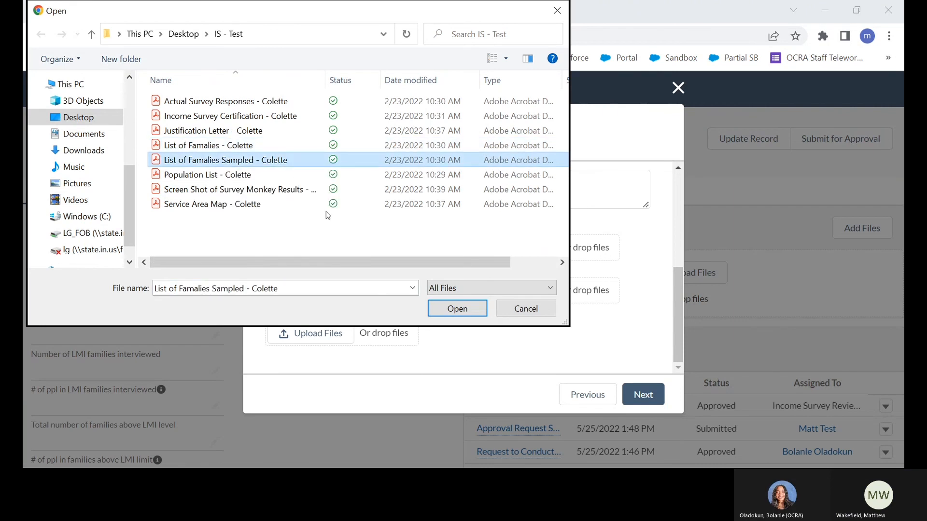
click(472, 311)
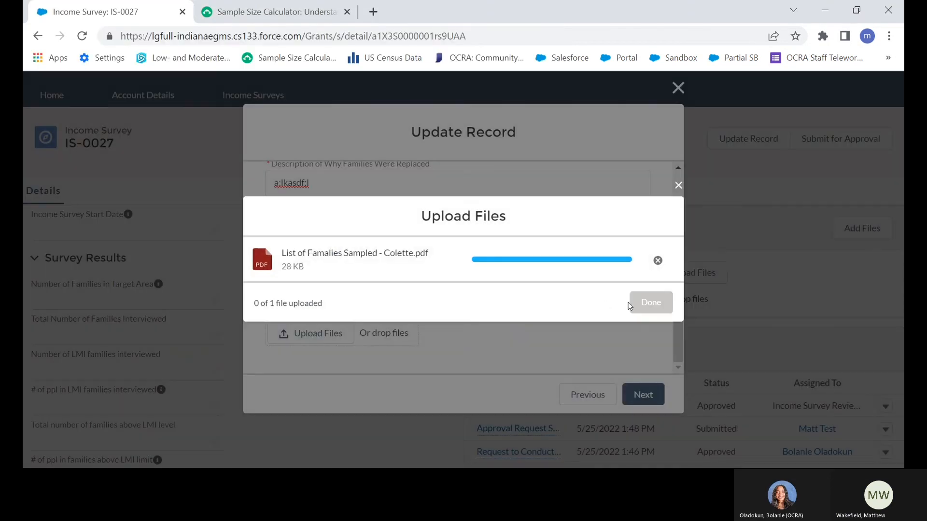
click(648, 304)
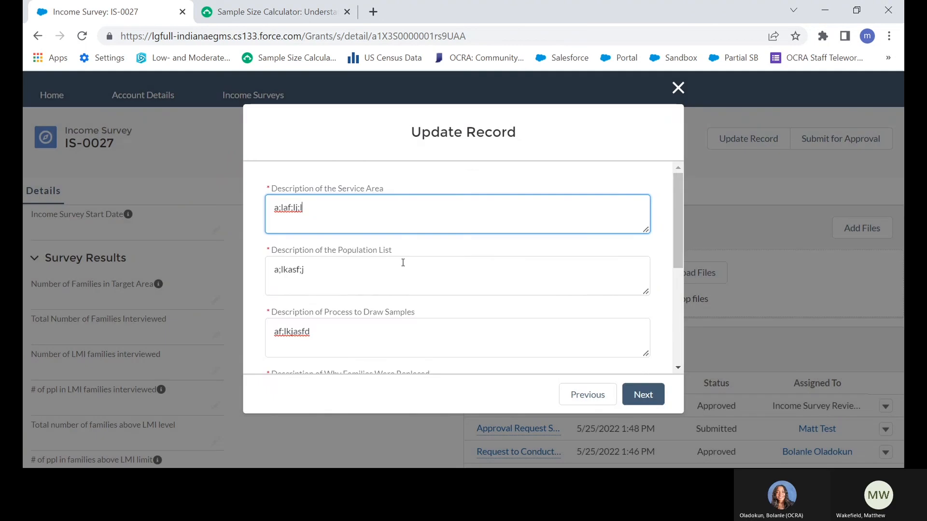
- Upload List of Famalies - Colette as the List of Families
click(516, 248)
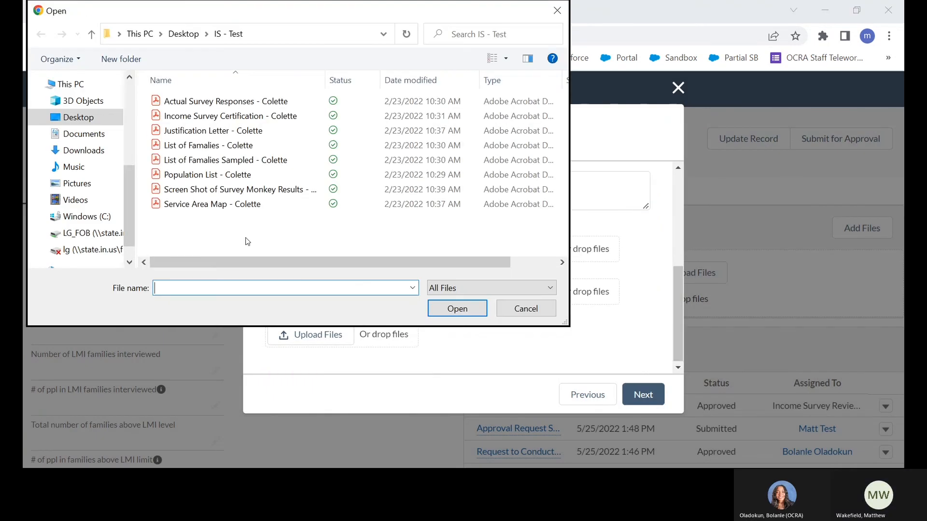
click(202, 151)
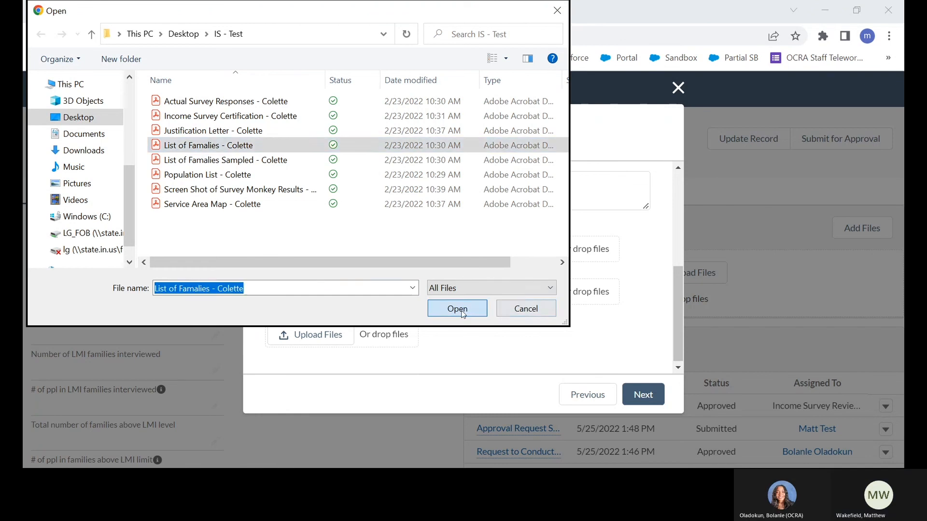
click(464, 311)
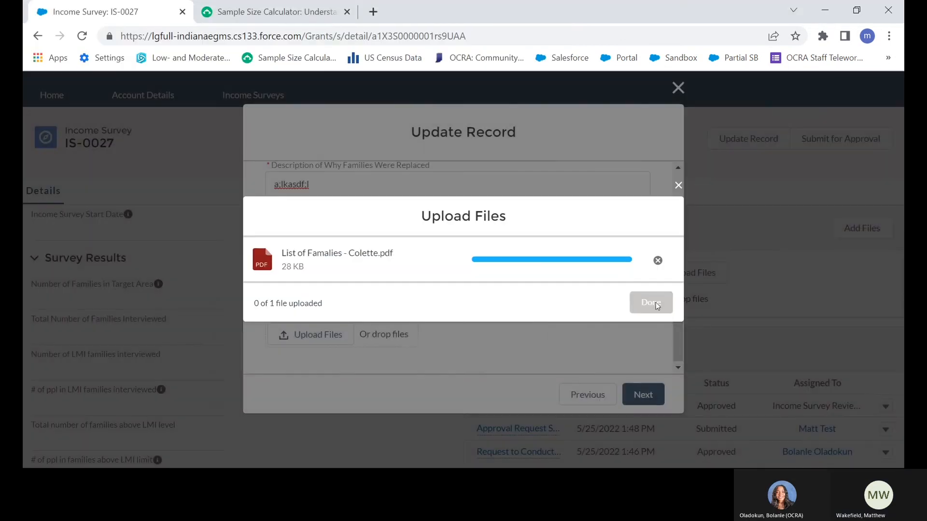
click(652, 303)
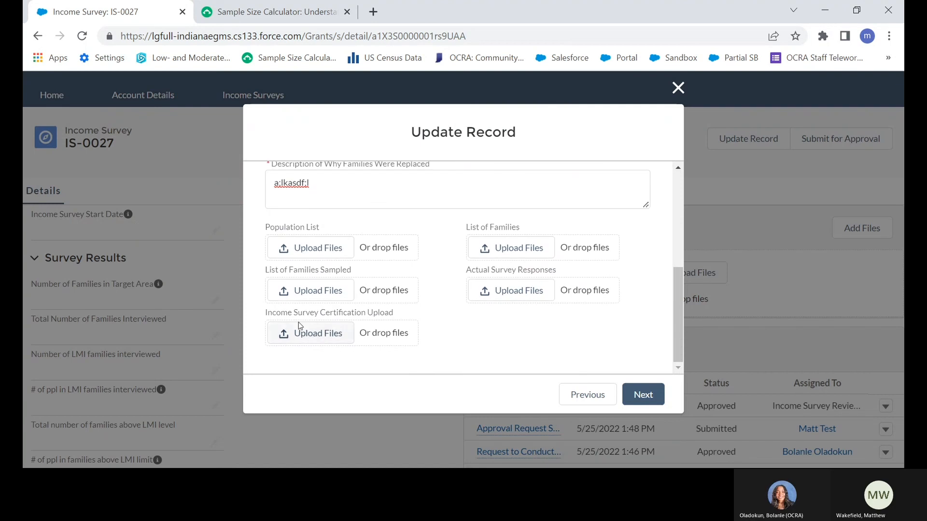
- Upload Income Survey Certification - Colette as the Income Survey Certification
click(327, 334)
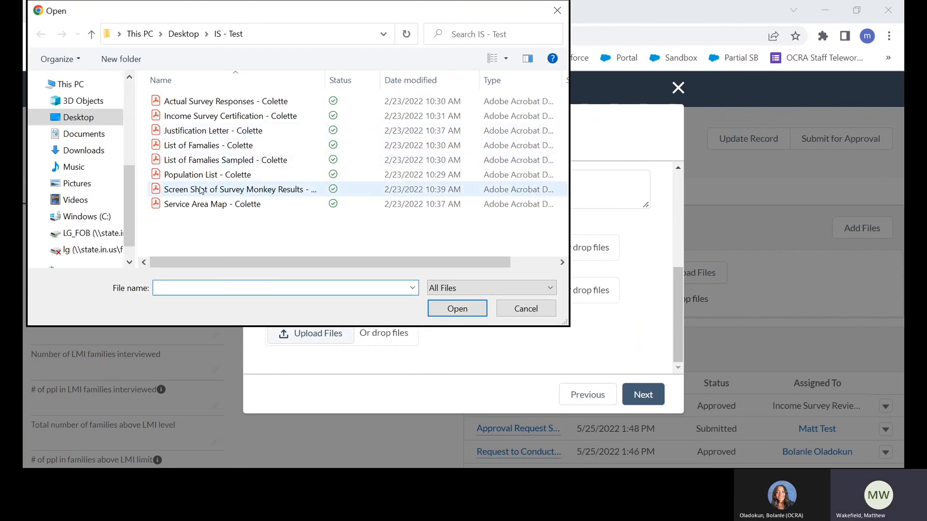
click(200, 116)
click(473, 309)
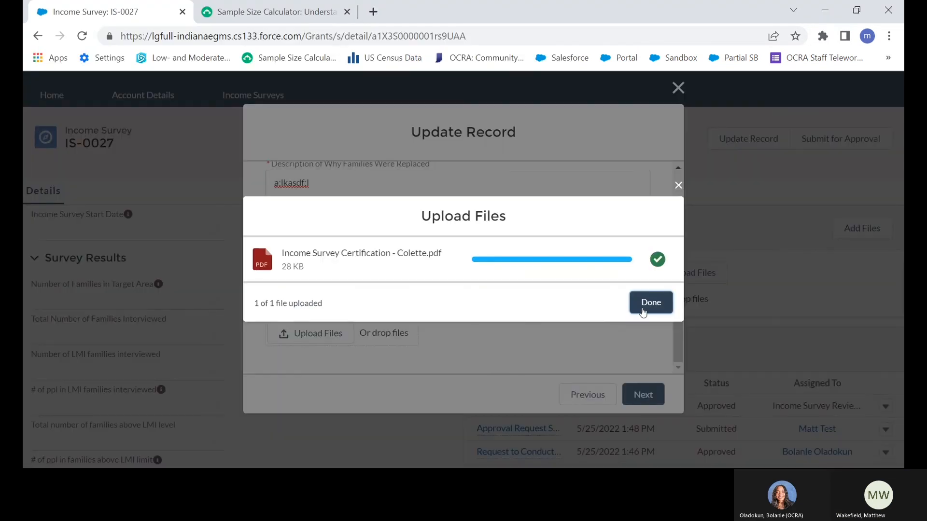
click(653, 303)
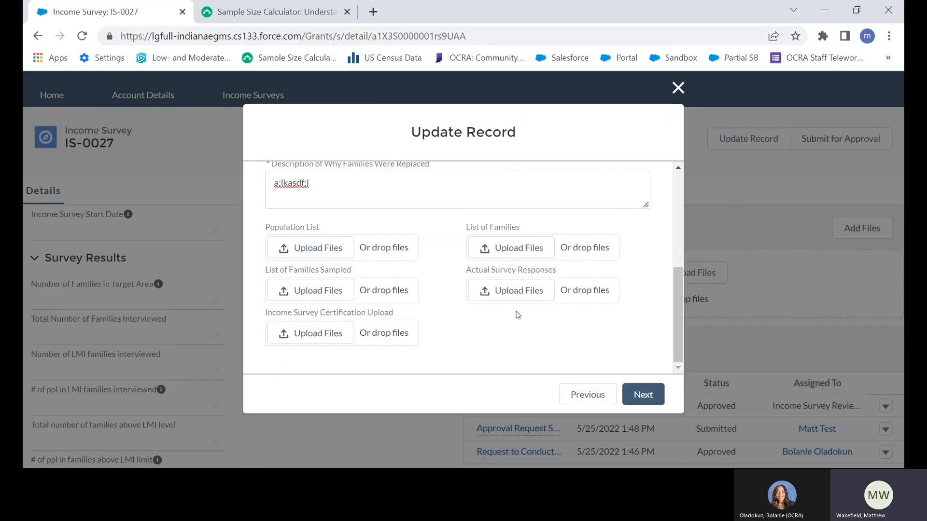
- Upload Actual Survey Responses - Colette as the Actual Survey Responses
click(515, 293)
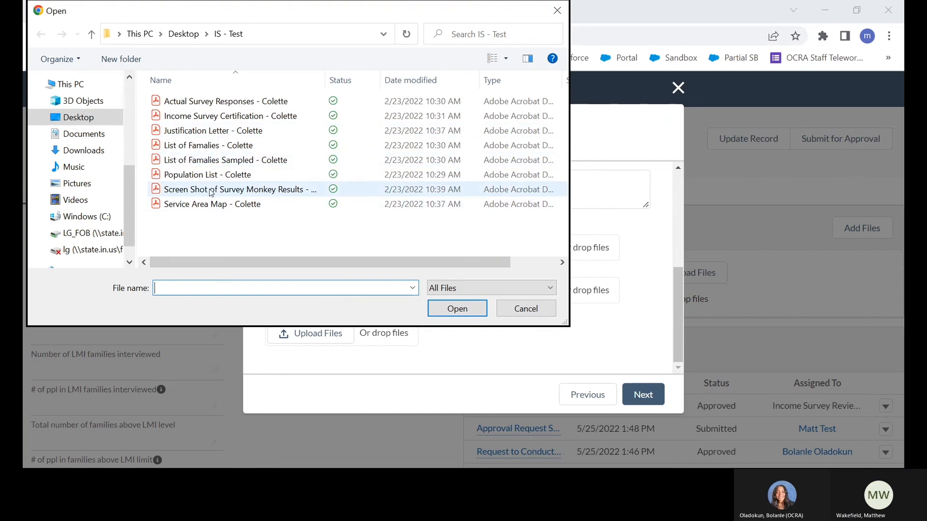
double_click(224, 97)
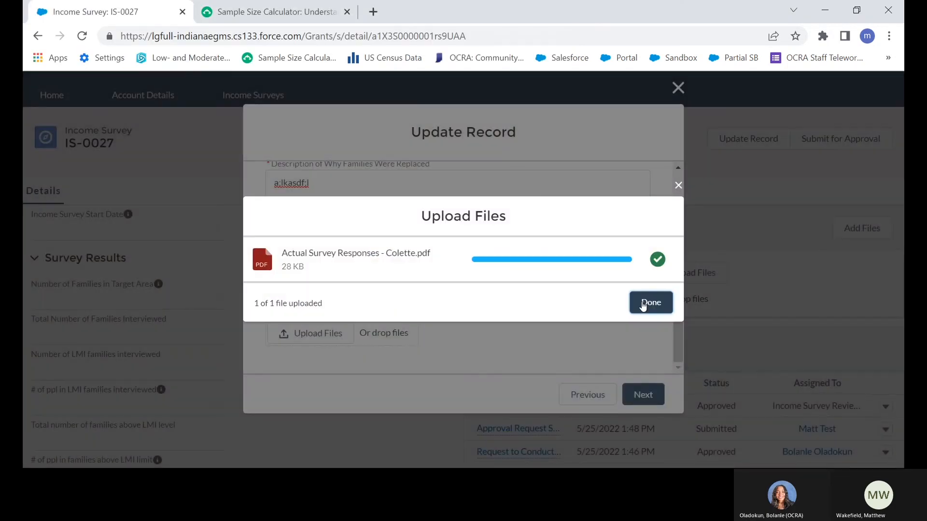
click(642, 307)
scroll(668, 264, down, 5)
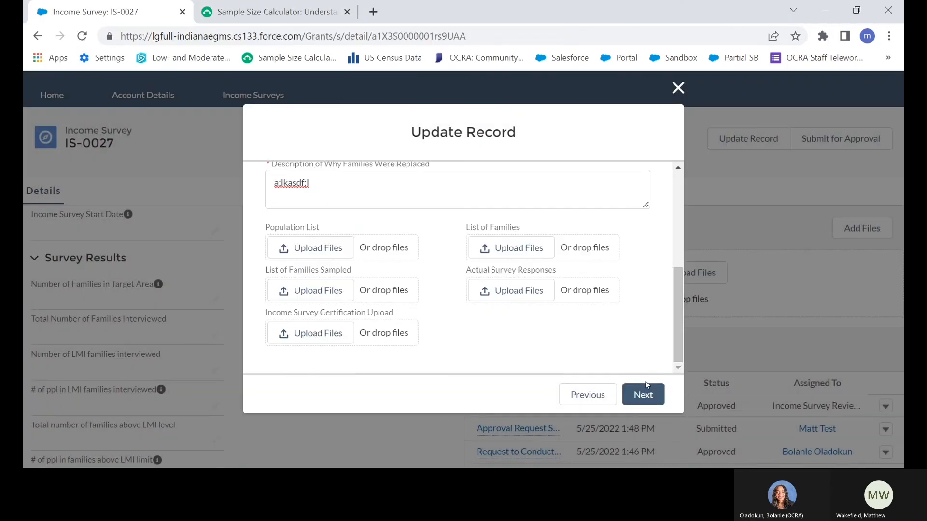
- Save the IS-0027 record update with its survey results and uploads, and finish the update form
click(648, 394)
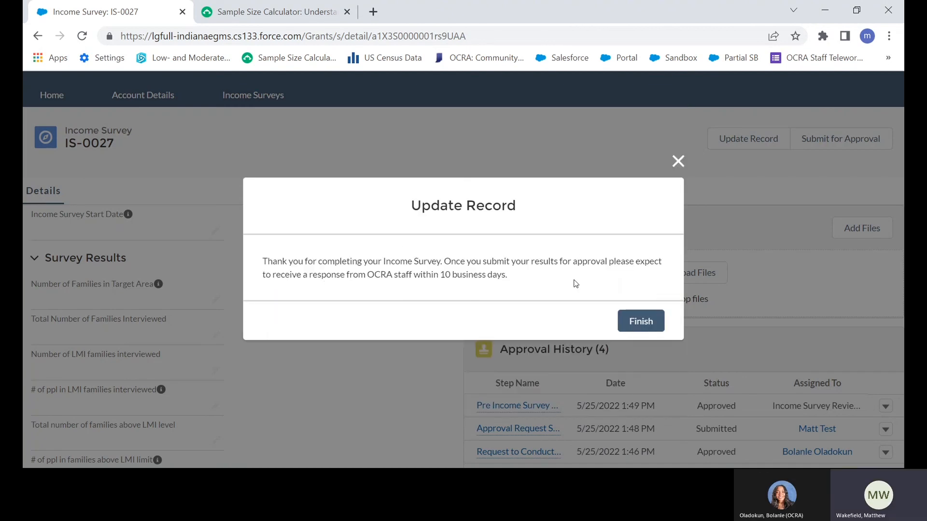
click(644, 321)
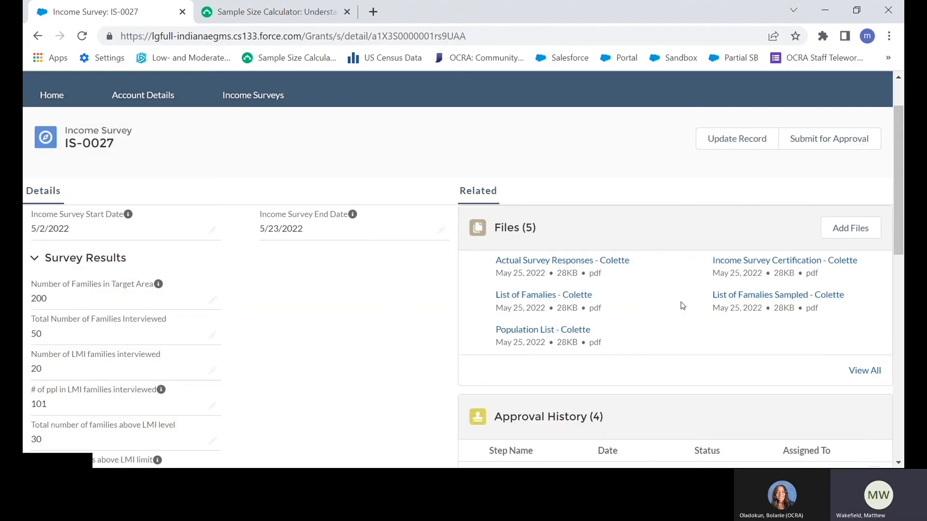
- Review IS-0027's uploaded files, survey results, calculated estimates including the percentage of LMI persons, and methodology descriptions
scroll(701, 316, down, 1)
scroll(642, 259, up, 1)
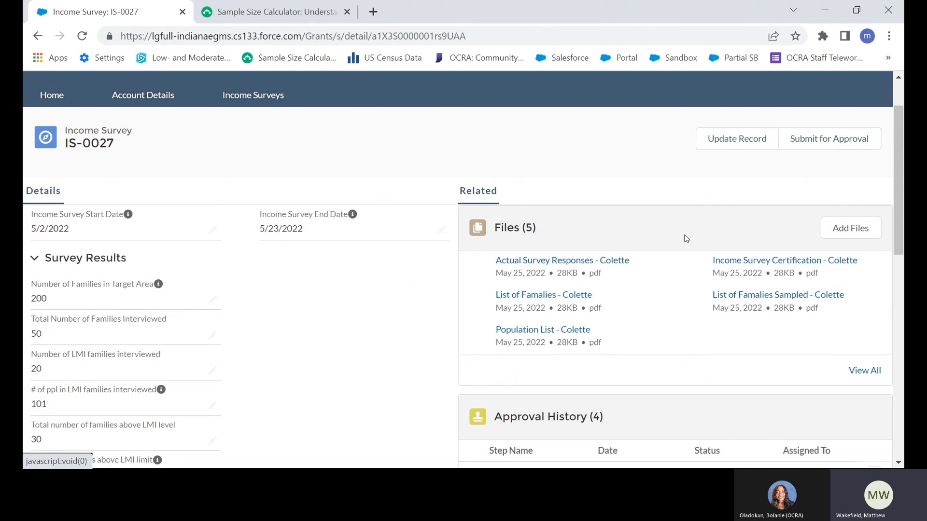
scroll(610, 319, down, 2)
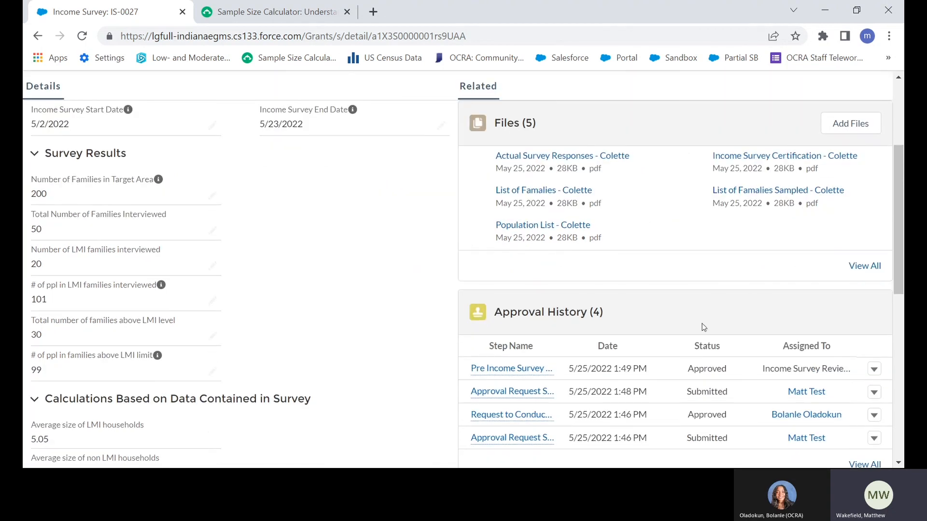
scroll(474, 412, down, 6)
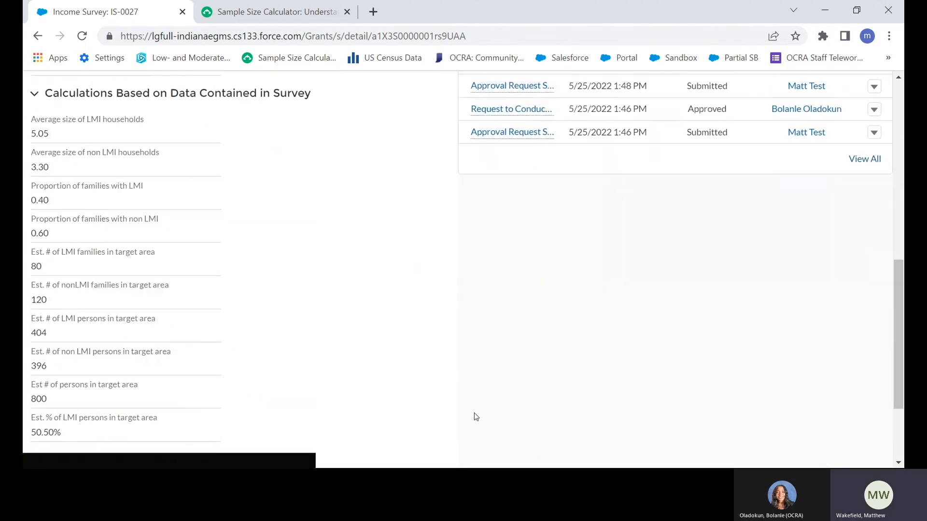
scroll(474, 412, down, 1)
scroll(232, 164, up, 1)
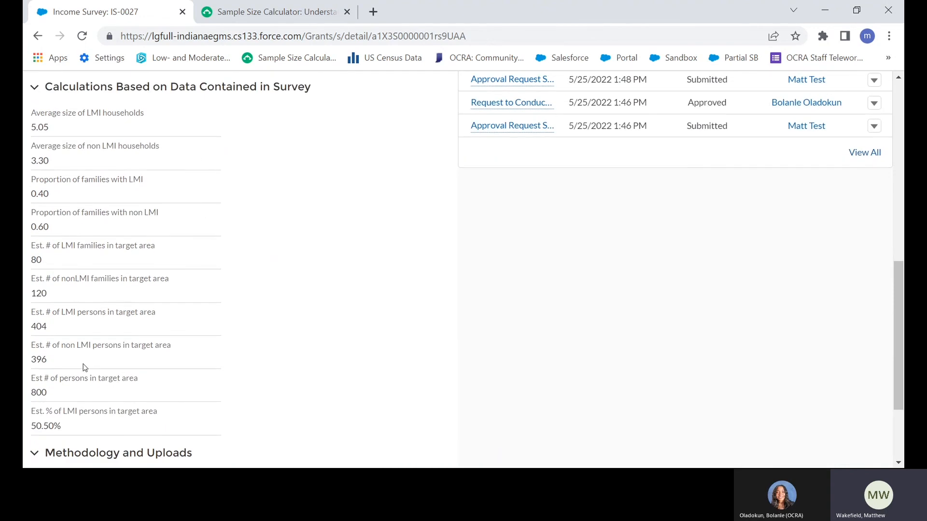
scroll(296, 188, down, 1)
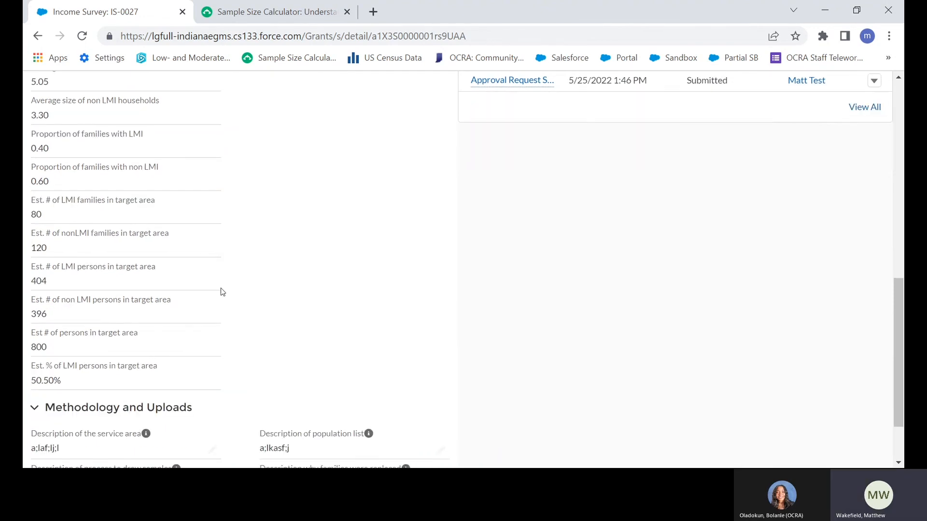
drag(61, 381, 31, 381)
scroll(245, 372, down, 1)
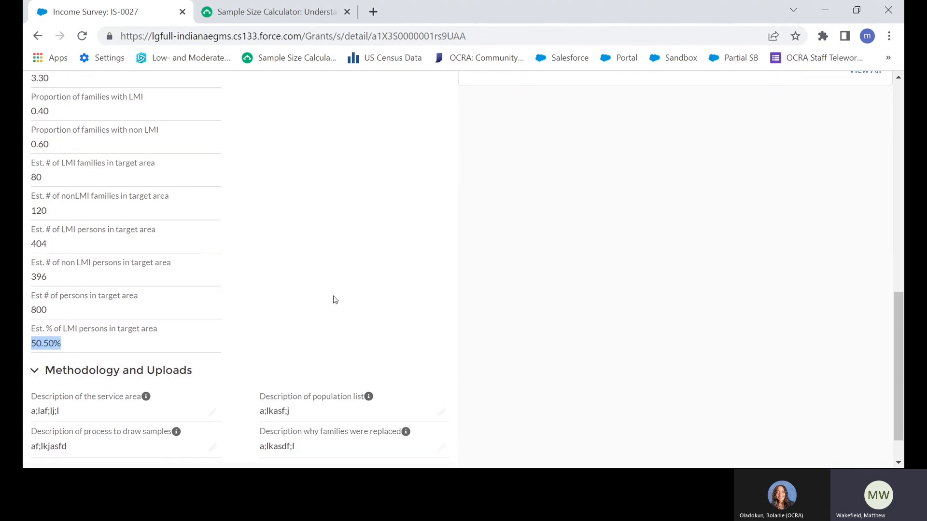
scroll(336, 299, up, 1)
scroll(336, 300, up, 1)
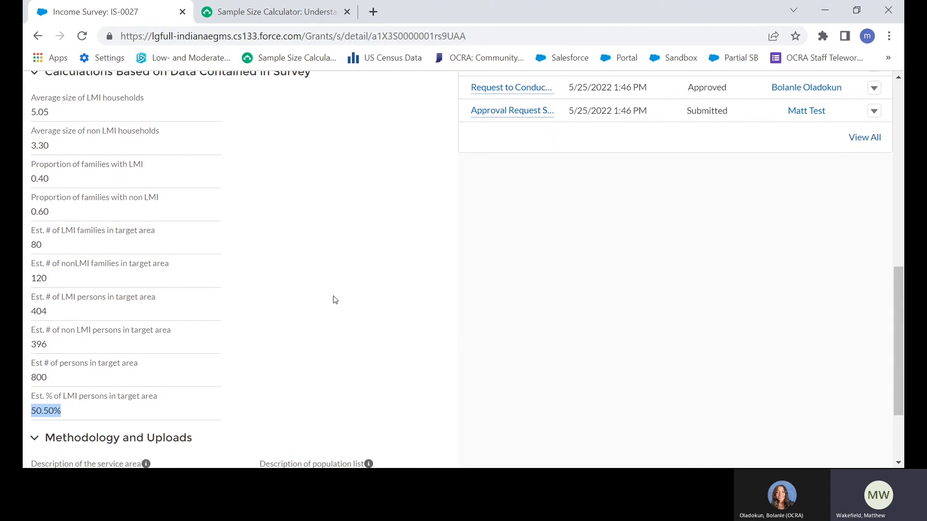
scroll(333, 300, down, 1)
scroll(312, 330, down, 3)
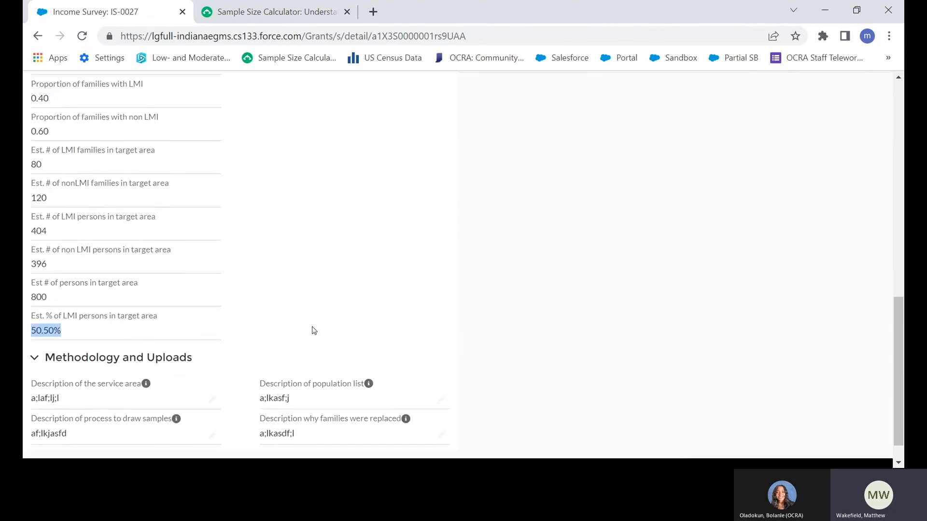
- Submit the IS-0027 income survey results for approval without adding comments
scroll(379, 288, up, 10)
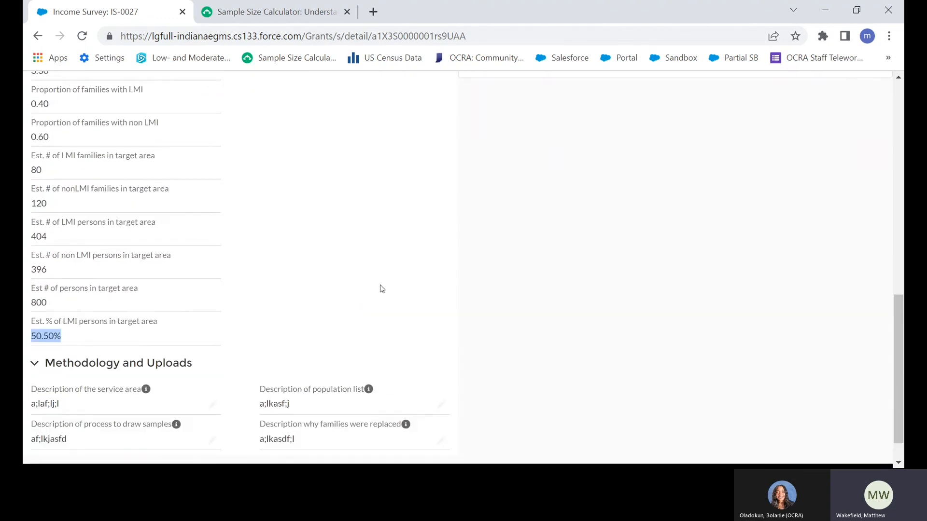
scroll(397, 268, up, 10)
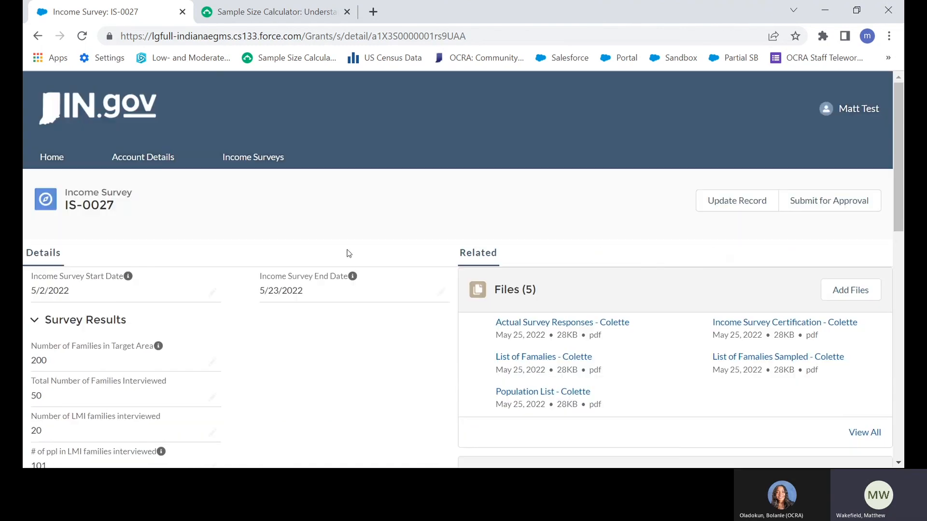
click(822, 208)
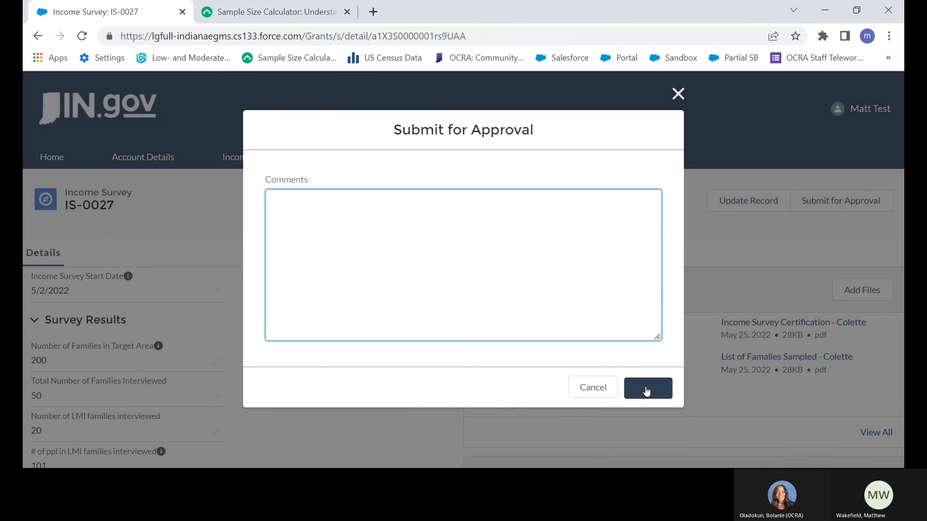
click(646, 392)
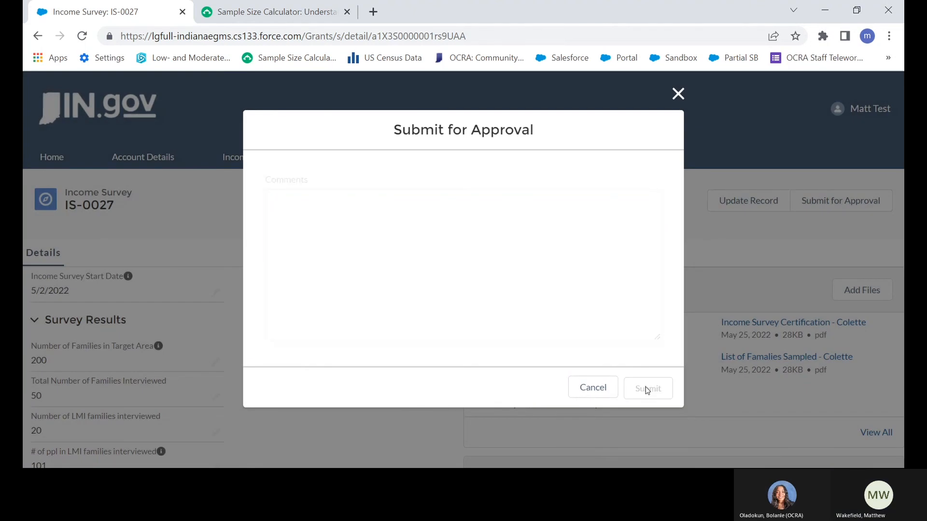
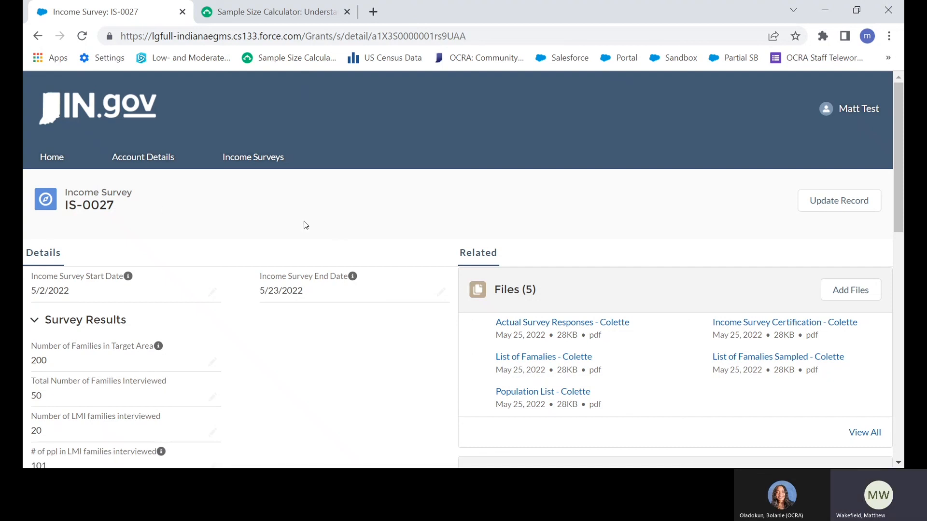
- Reload the IS-0027 record and look through its details
click(82, 36)
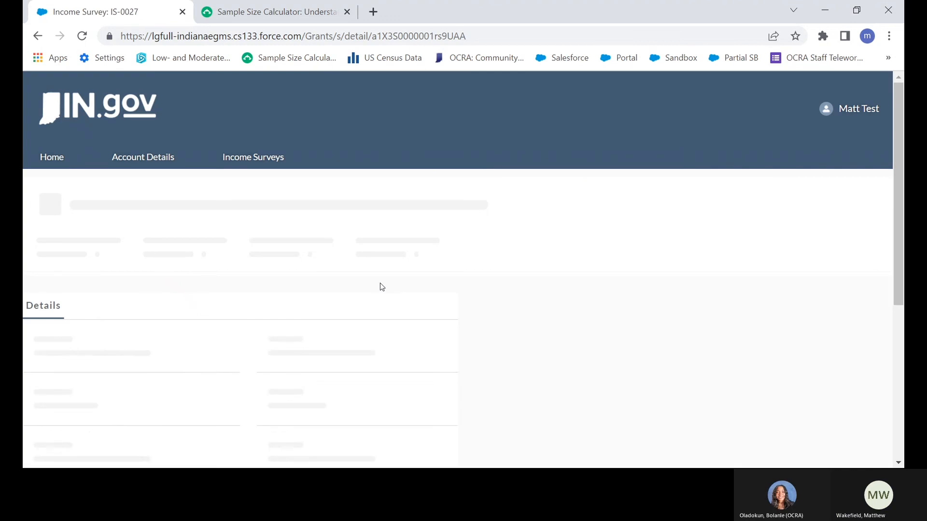
scroll(390, 393, down, 10)
scroll(390, 393, down, 2)
scroll(390, 393, up, 15)
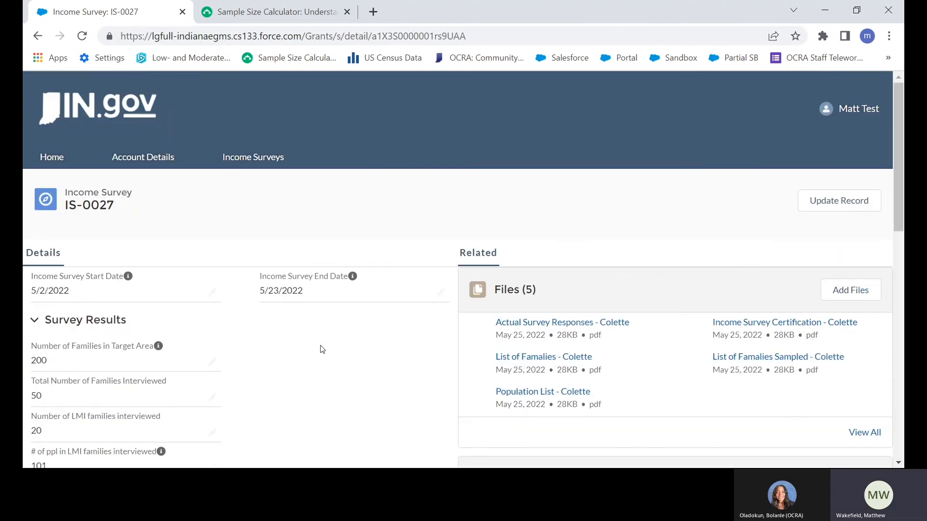
- Open the list of income surveys and check IS-0027's status and validity ending date
click(235, 160)
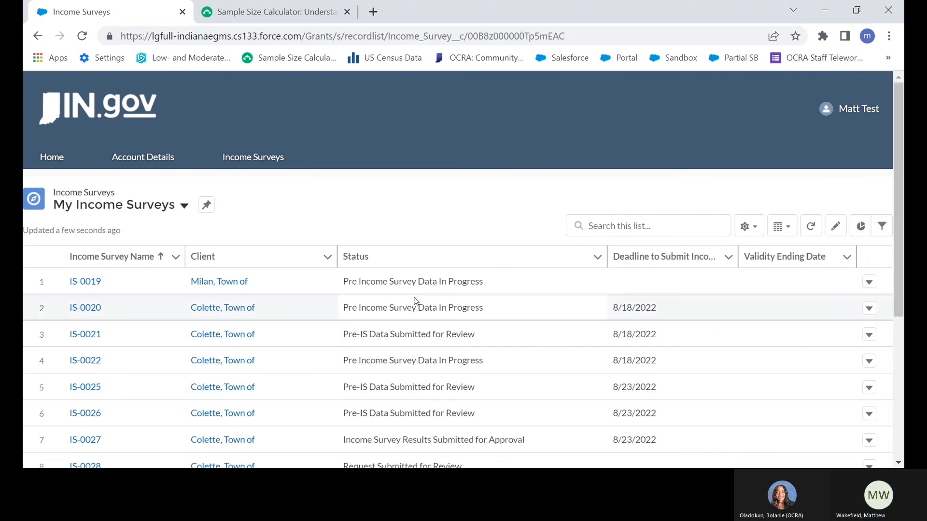
scroll(425, 372, down, 3)
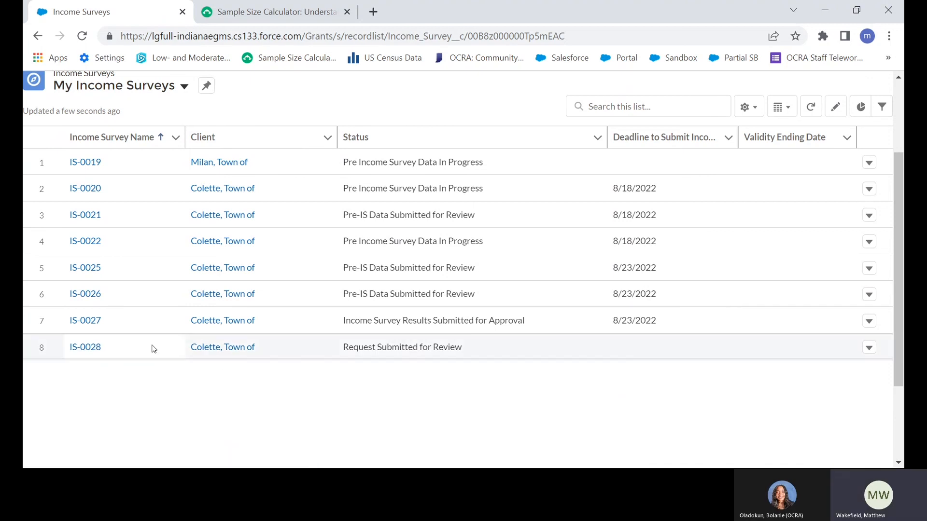
scroll(99, 362, up, 1)
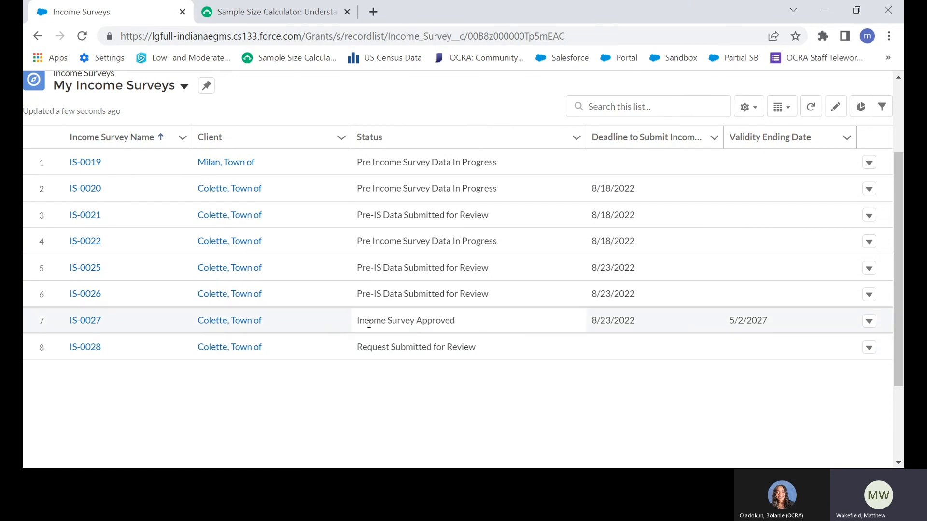
double_click(410, 322)
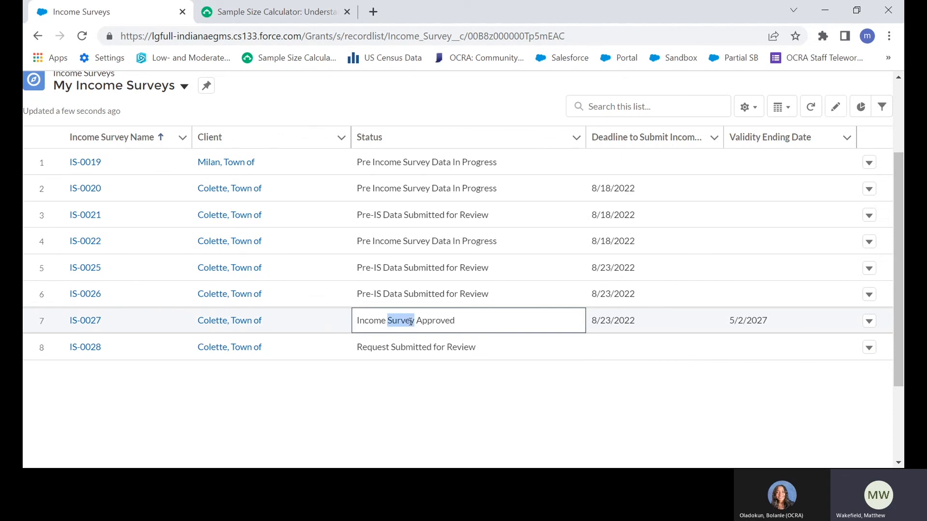
click(494, 397)
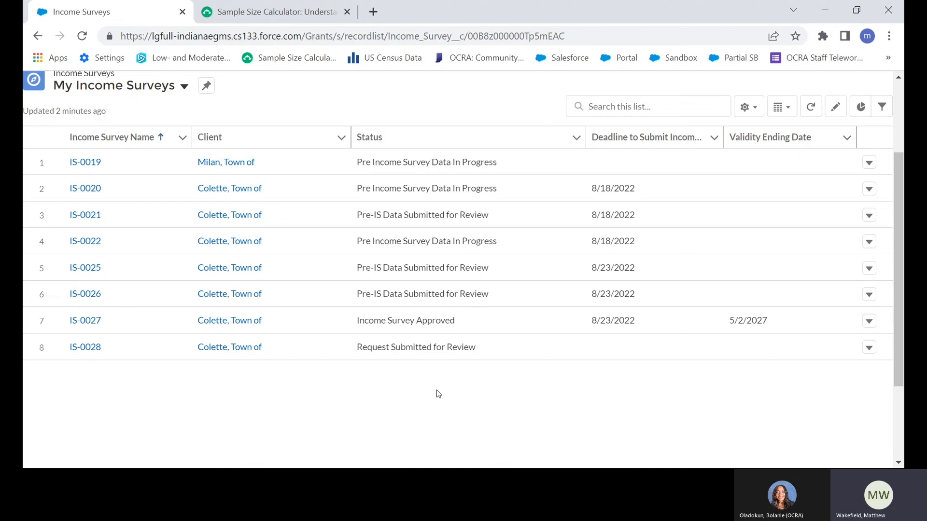
scroll(438, 394, up, 2)
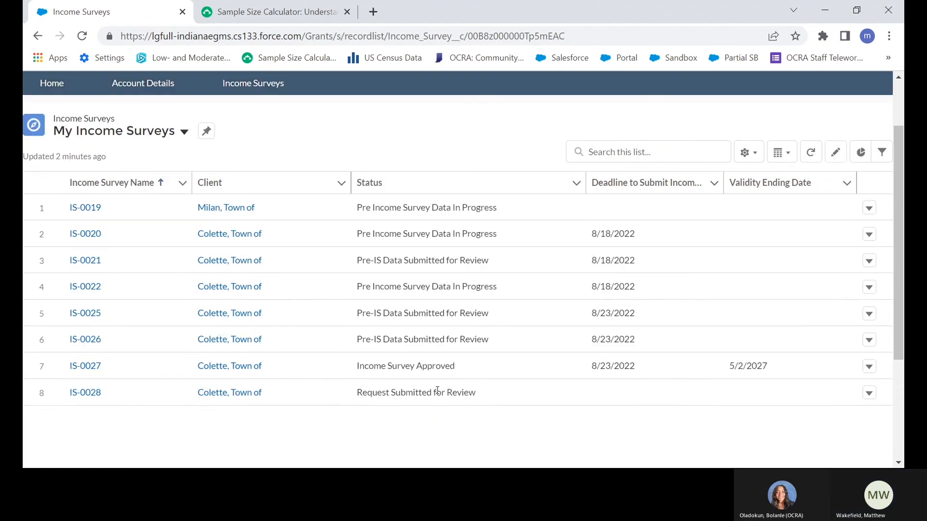
scroll(438, 390, up, 2)
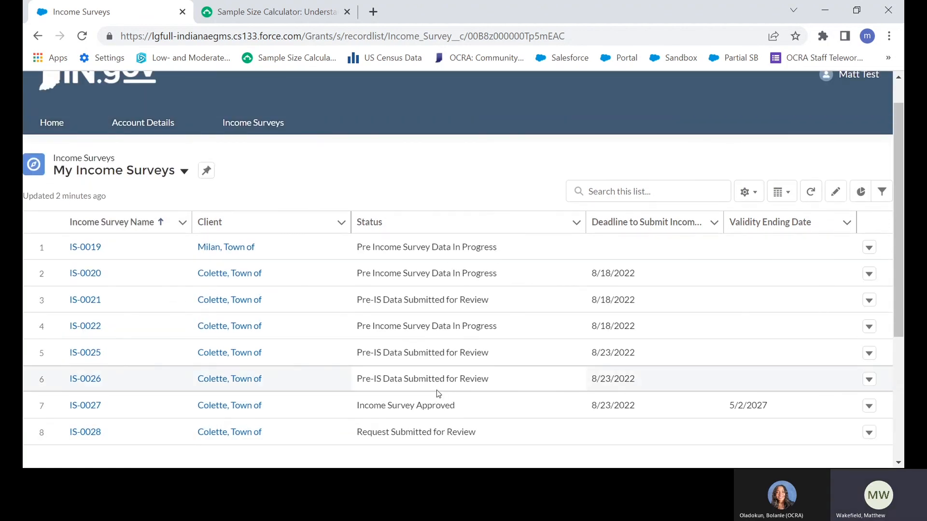